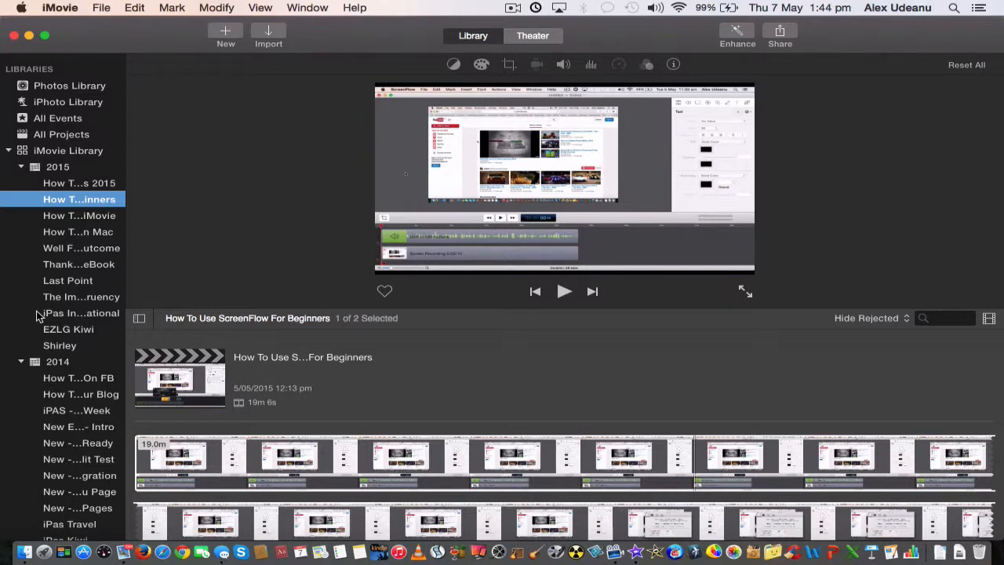
Create a new event in the iMovie Library and name it Example Vid.
click(519, 464)
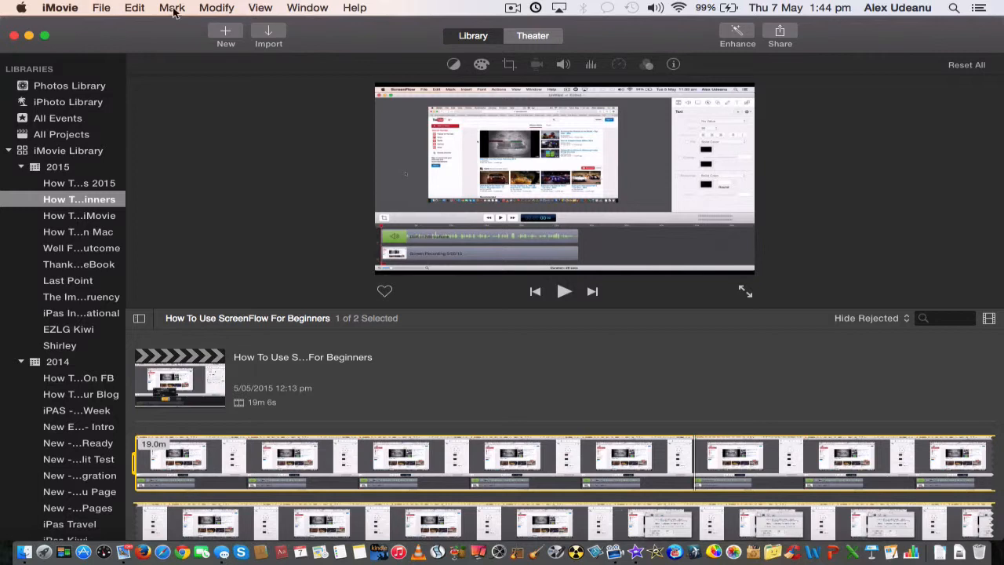
click(102, 8)
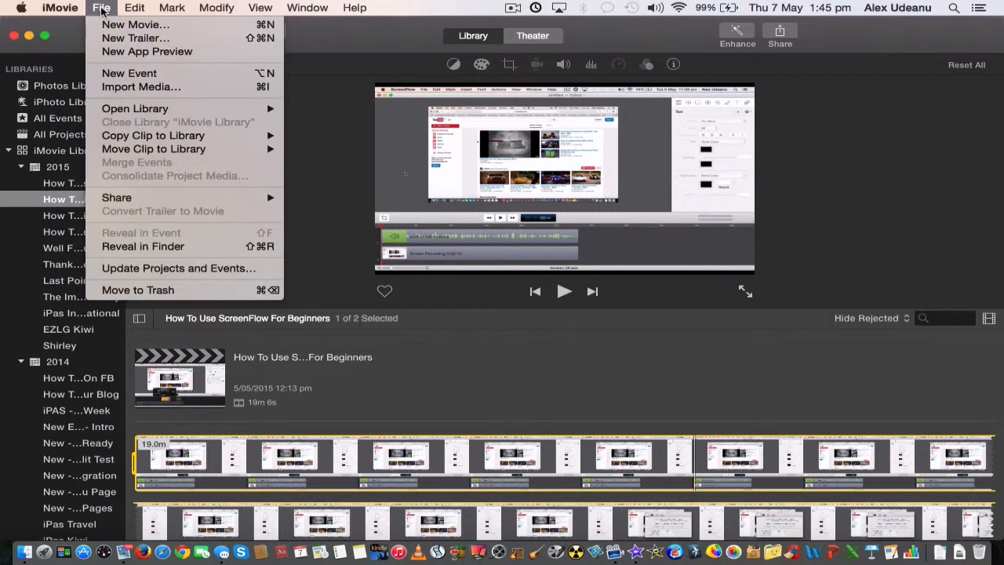
click(113, 74)
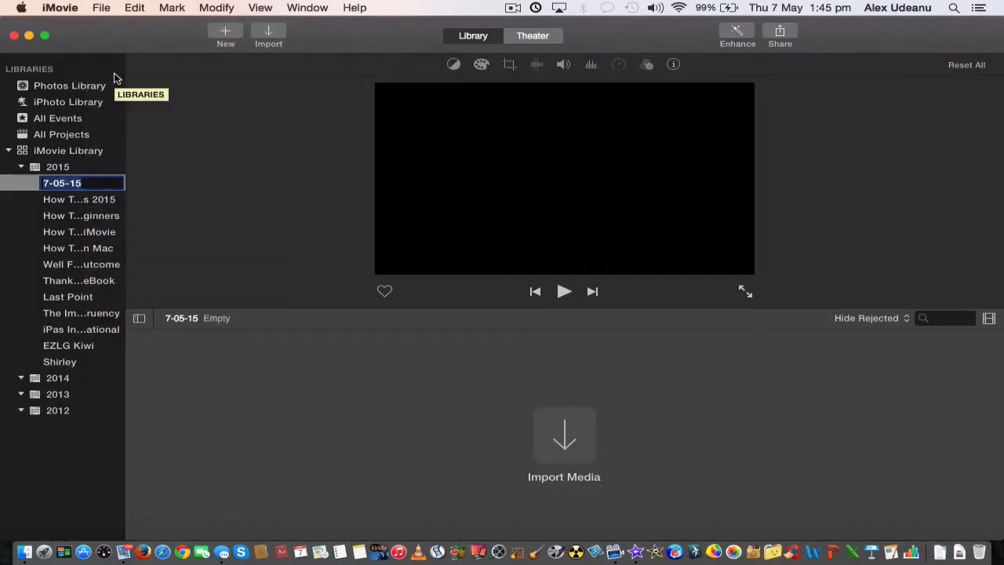
key(BackSpace)
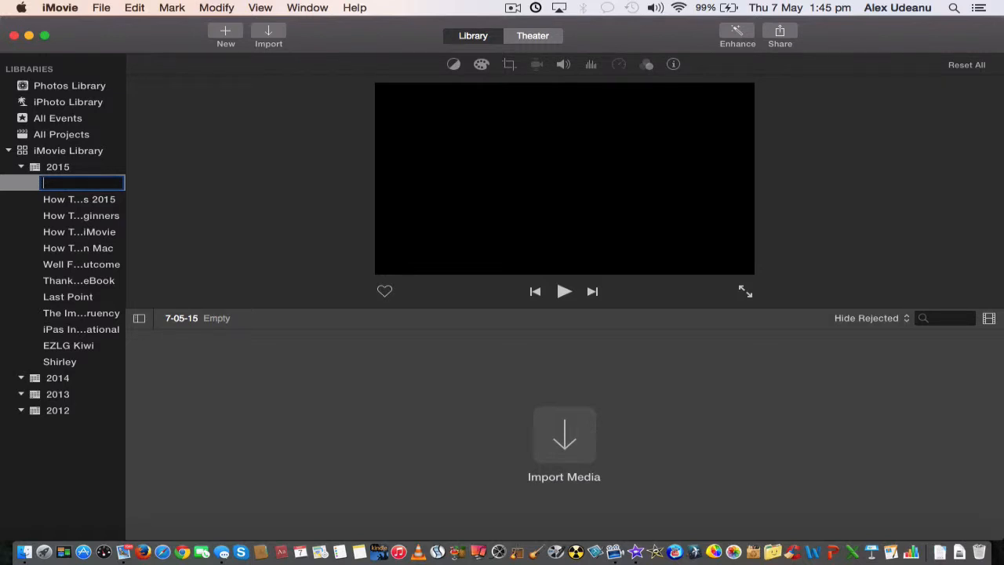
text(Example Vid)
key(Return)
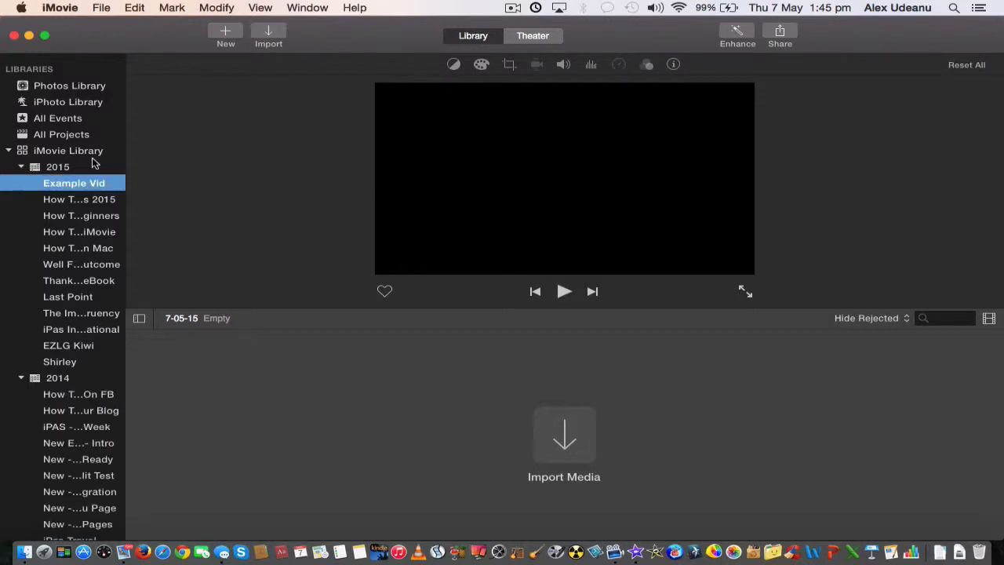
Start a new movie with the No Theme option, previewing the News theme while browsing the available themes.
click(225, 34)
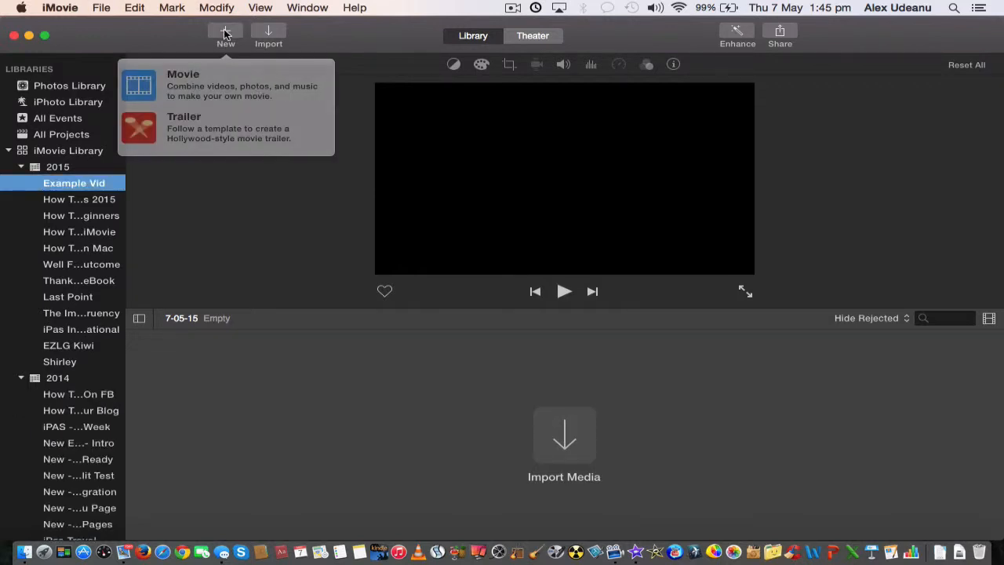
click(208, 87)
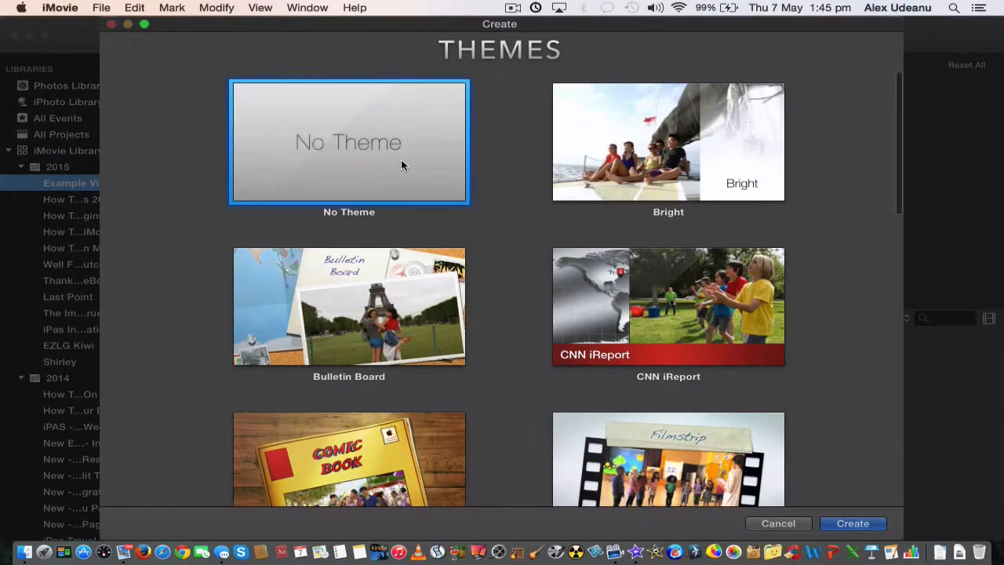
scroll(514, 225, down, 5)
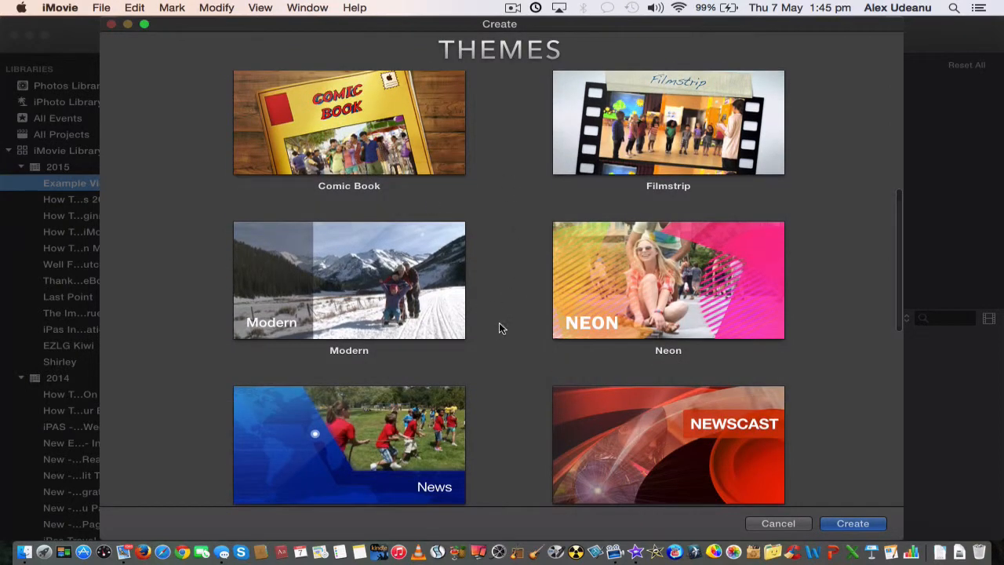
scroll(509, 322, down, 1)
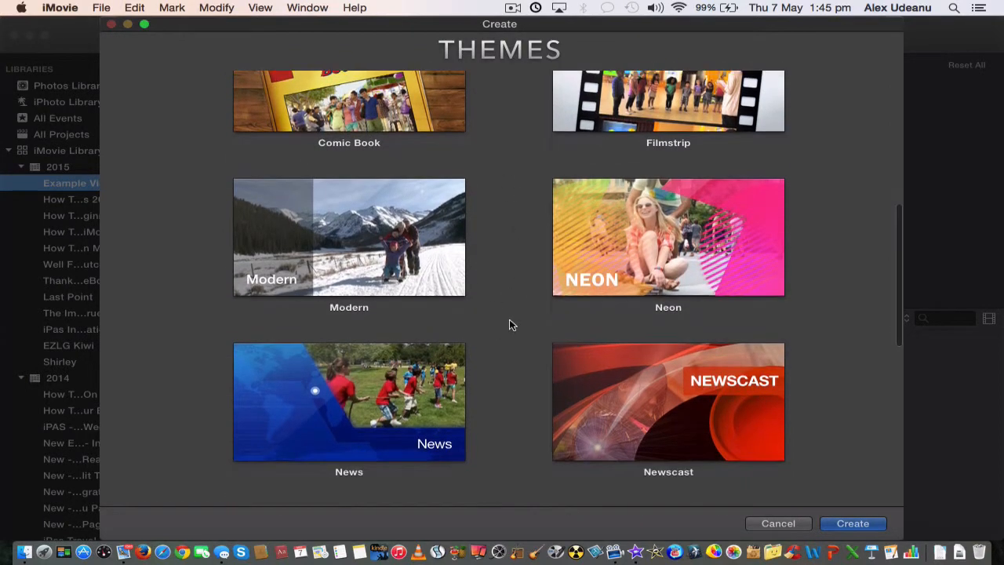
click(348, 399)
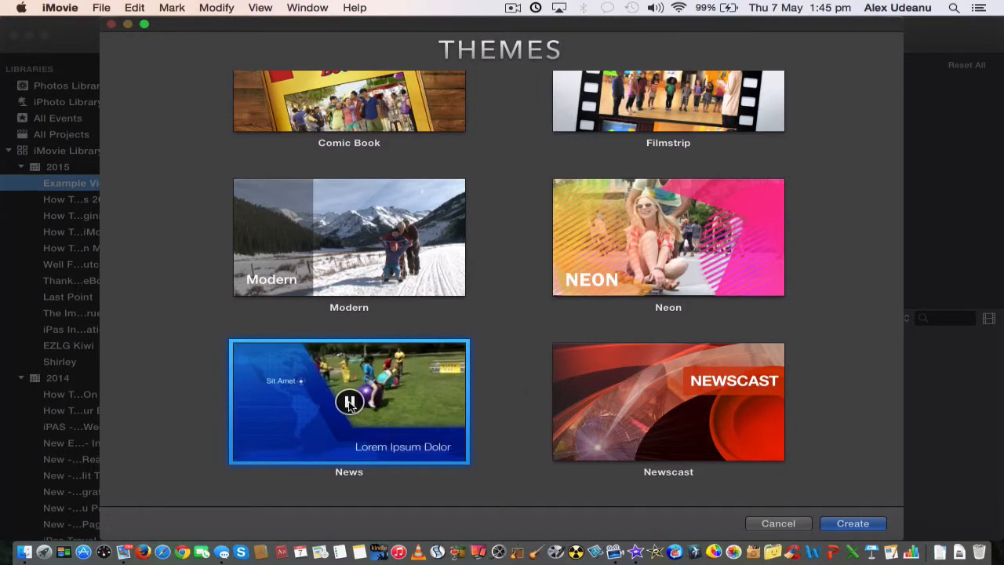
scroll(507, 359, up, 8)
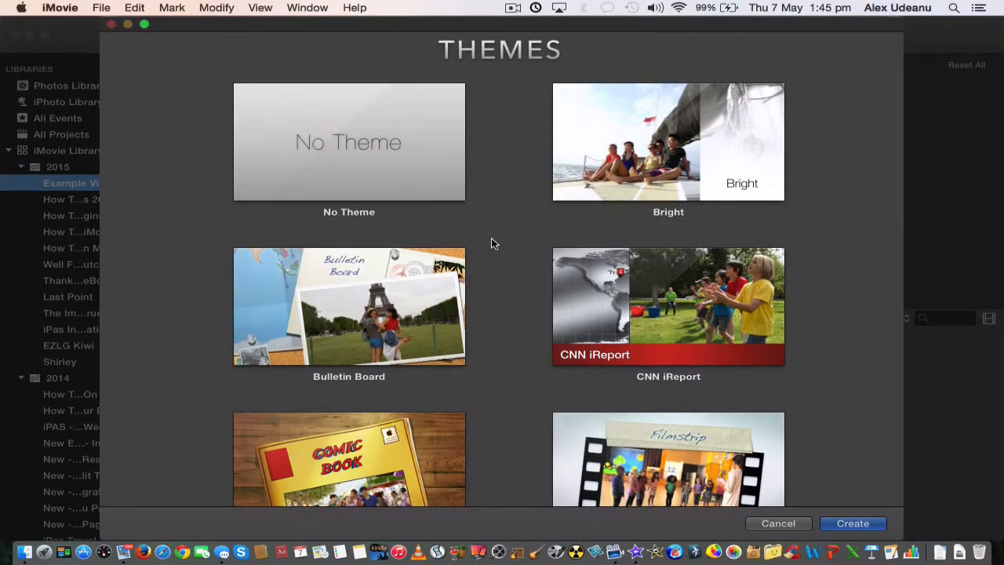
click(420, 166)
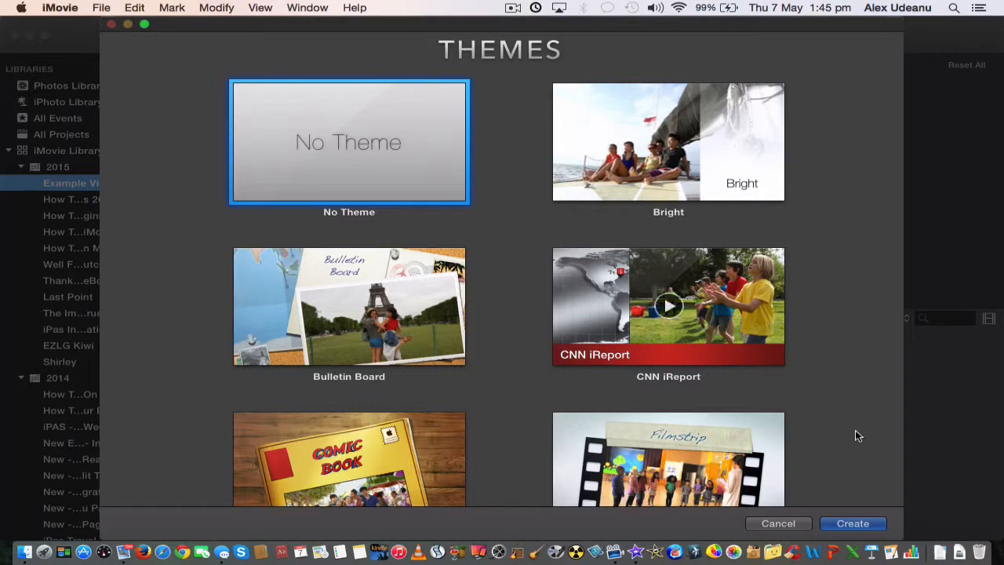
click(862, 524)
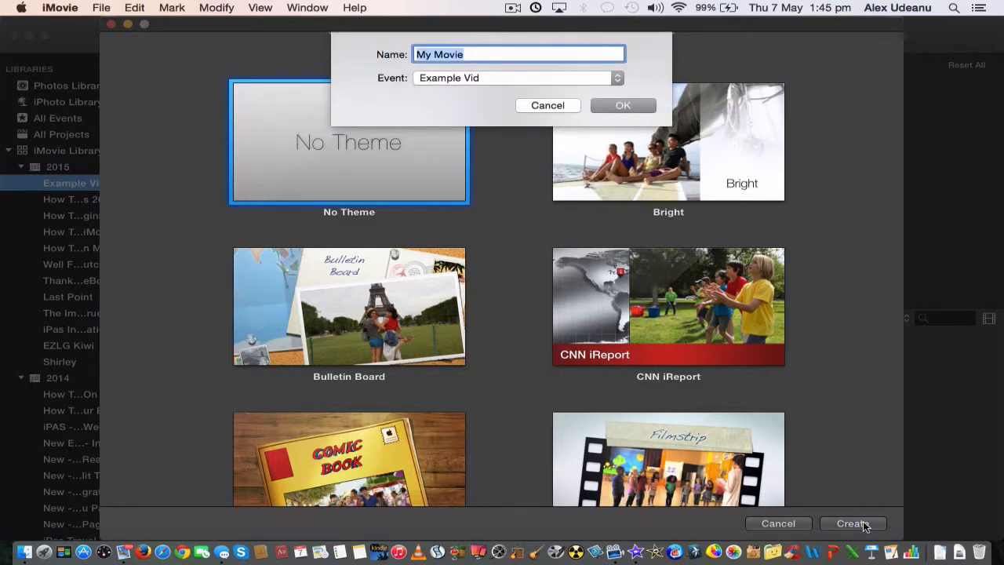
Name the movie Example Vid and create it in the Example Vid event.
key(BackSpace)
text(Exaple)
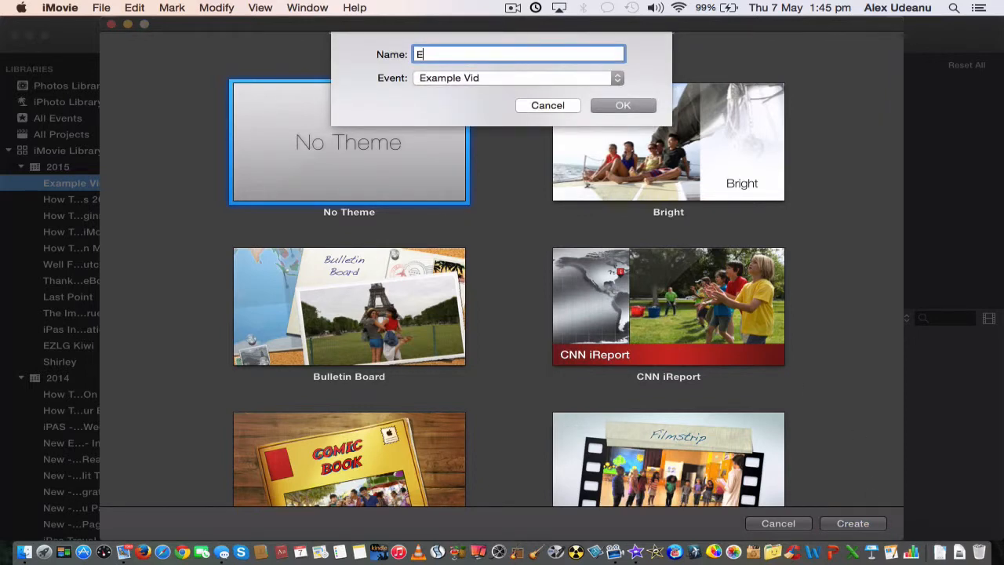
key(BackSpace)
key(BackSpace)
key(BackSpace)
text(mple Vid)
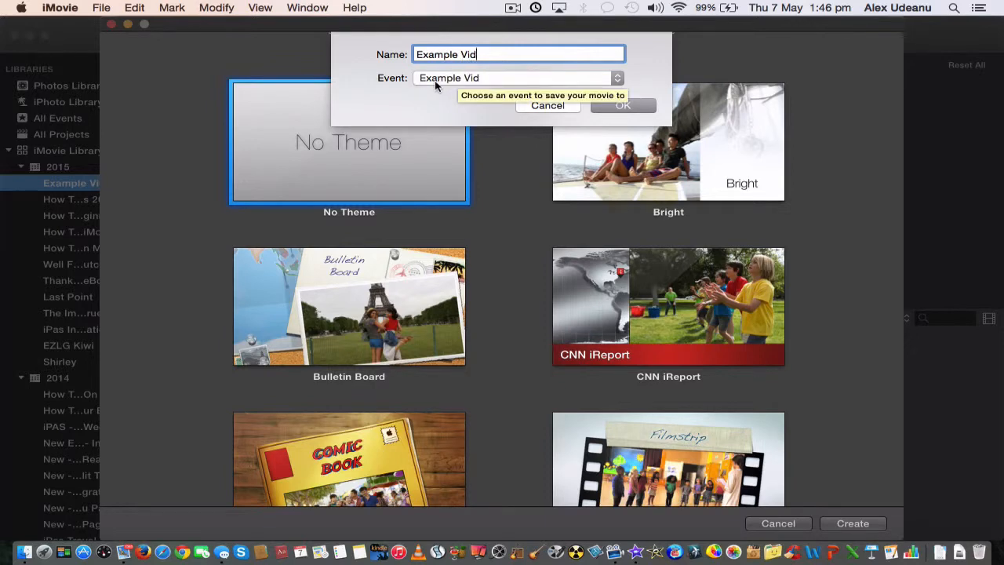
click(621, 105)
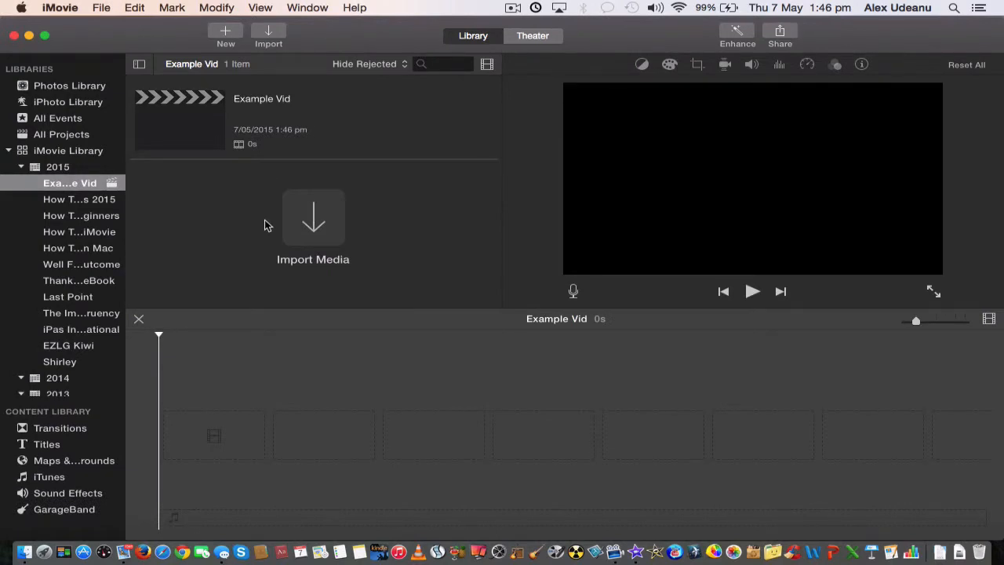
Import the How To Use ScreenFlow MPEG-4 movie from the Desktop into the Example Vid event.
click(308, 225)
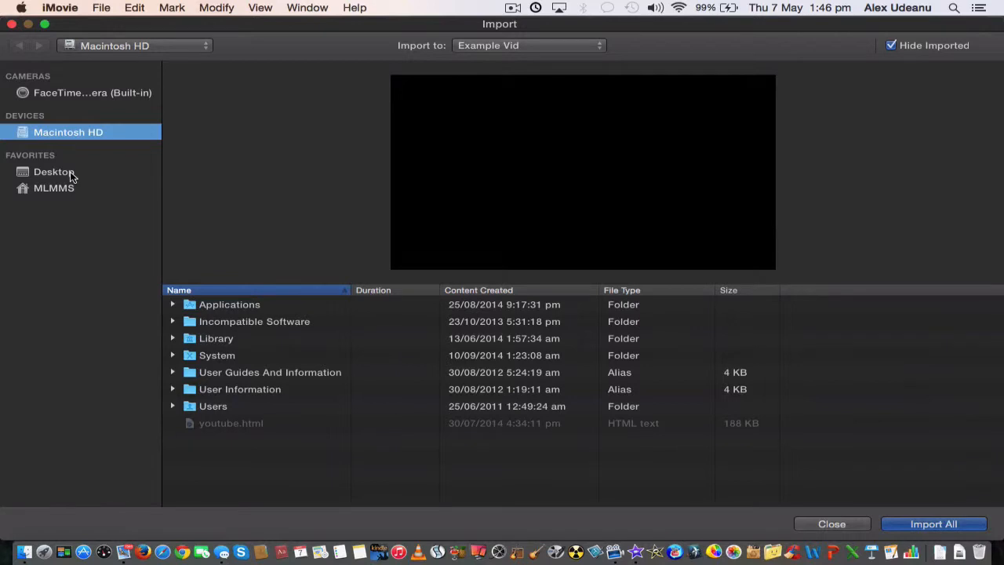
click(69, 174)
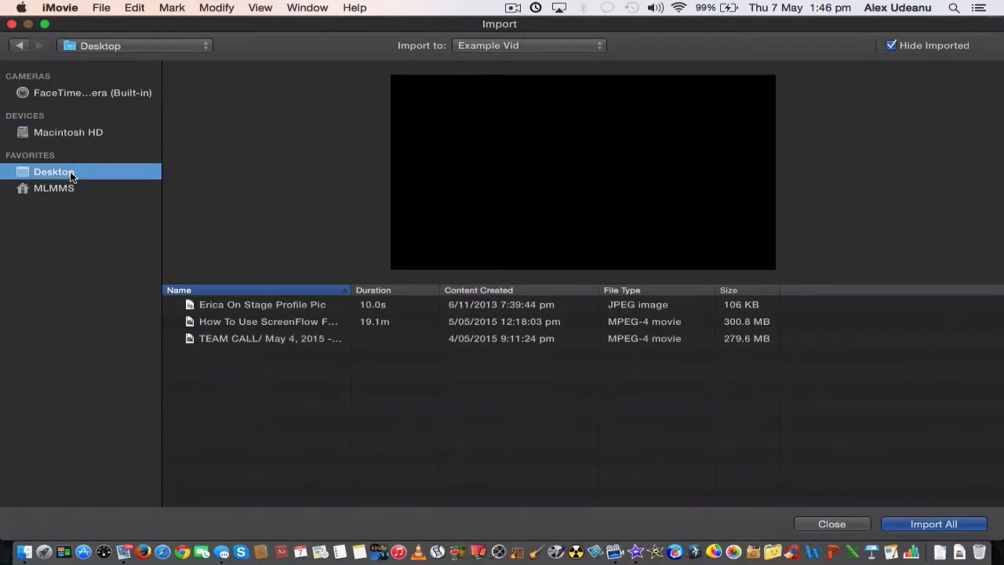
click(251, 322)
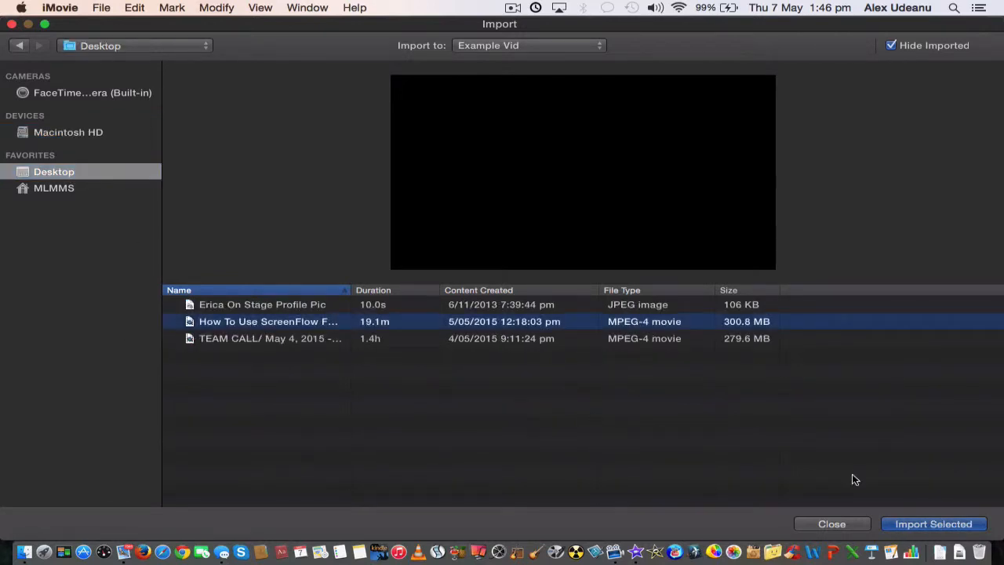
click(927, 524)
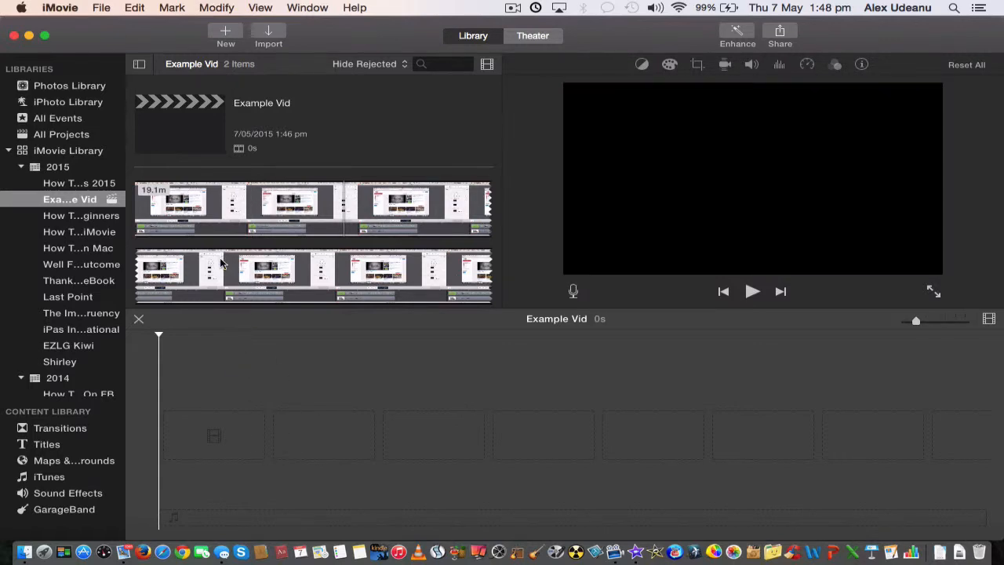
Add the entire imported ScreenFlow clip to the project timeline, removing the short segment placed there first.
drag(222, 262, 270, 420)
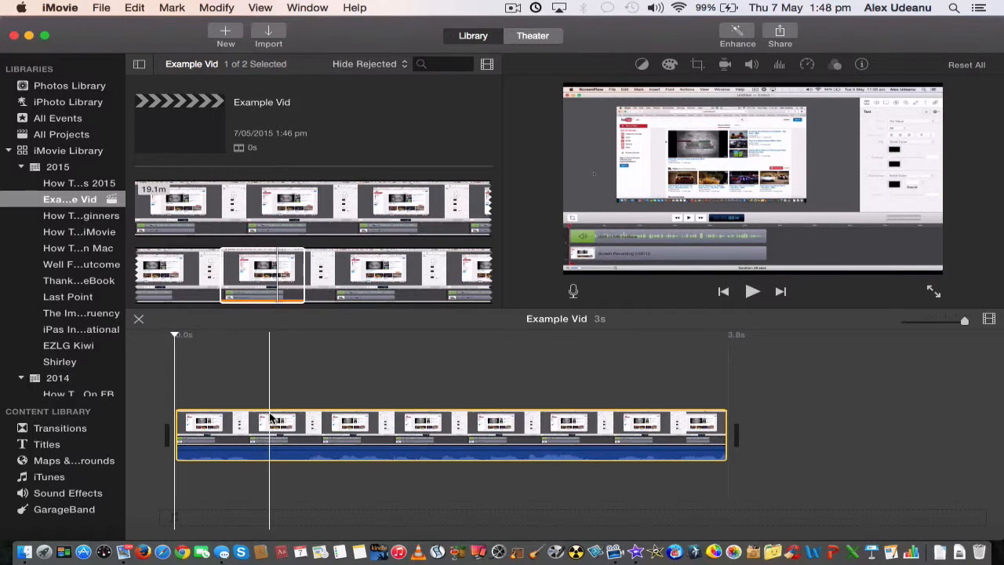
key(BackSpace)
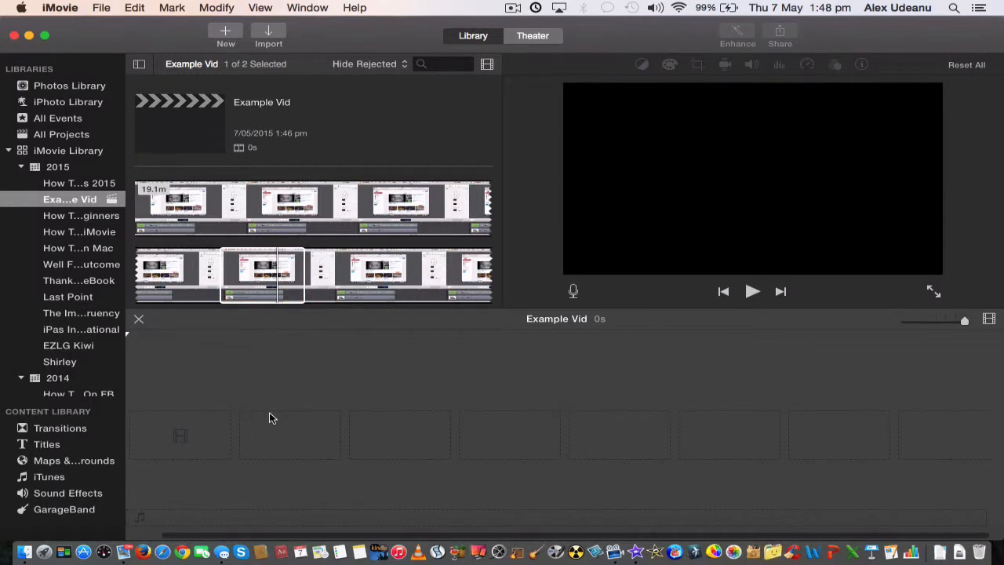
click(305, 219)
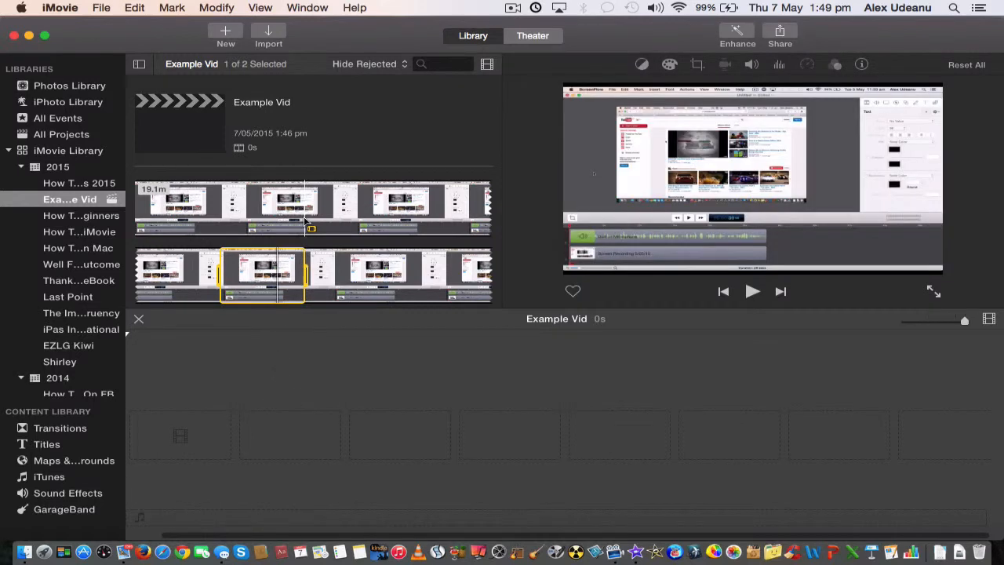
key(x)
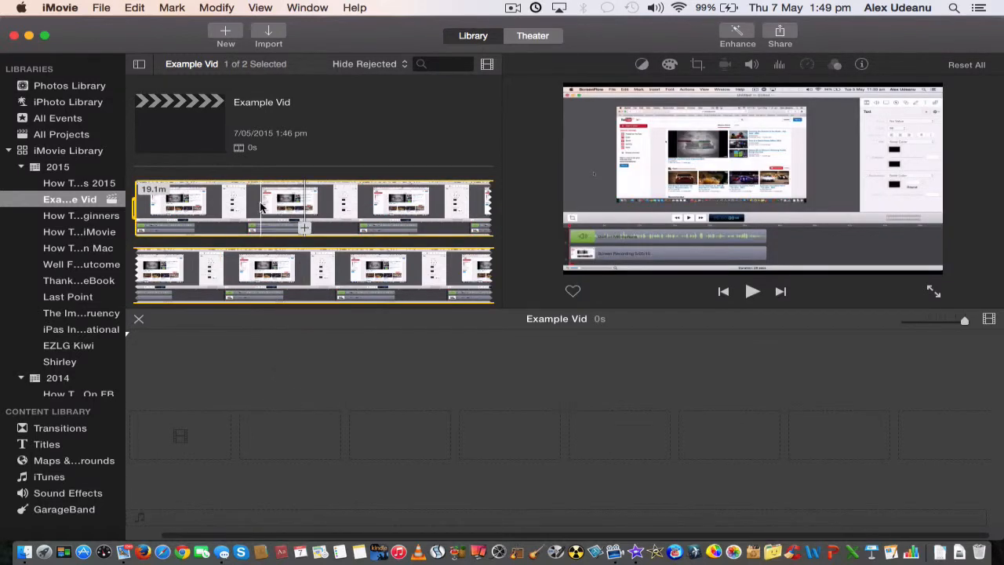
drag(263, 205, 292, 427)
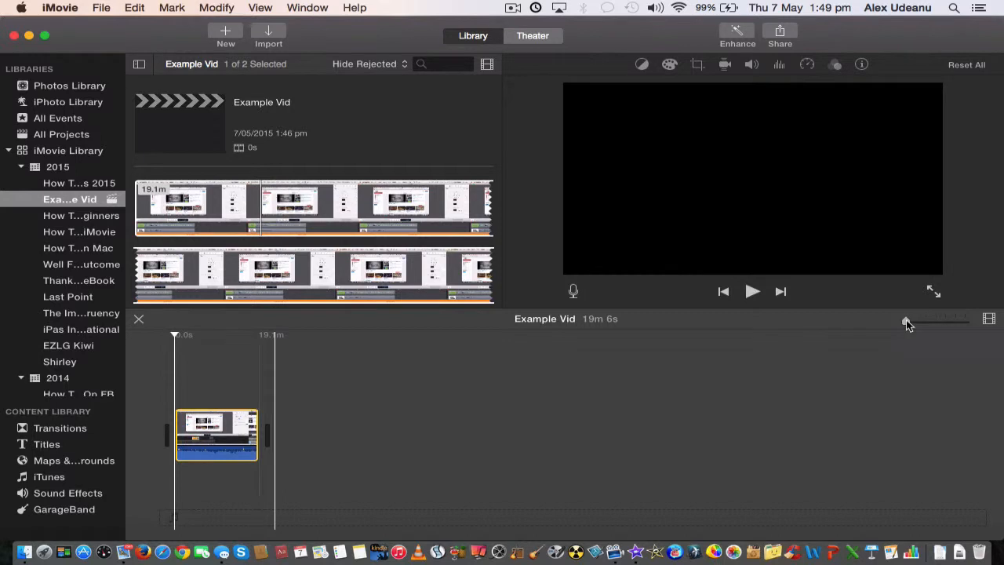
Examine the full length of the timeline clip at different zoom levels, return to its start and deselect it.
drag(907, 321, 915, 321)
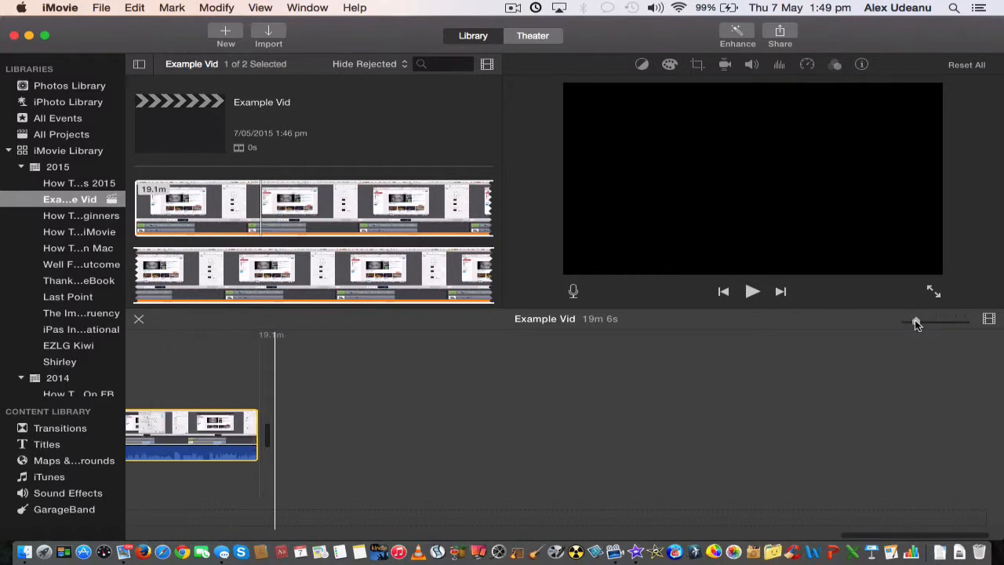
scroll(831, 388, left, 10)
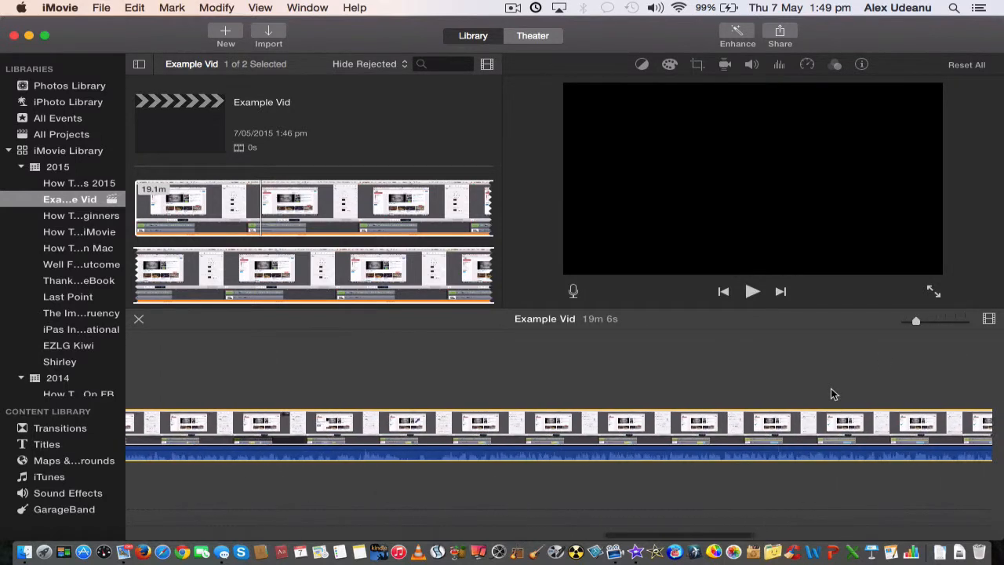
scroll(830, 388, left, 10)
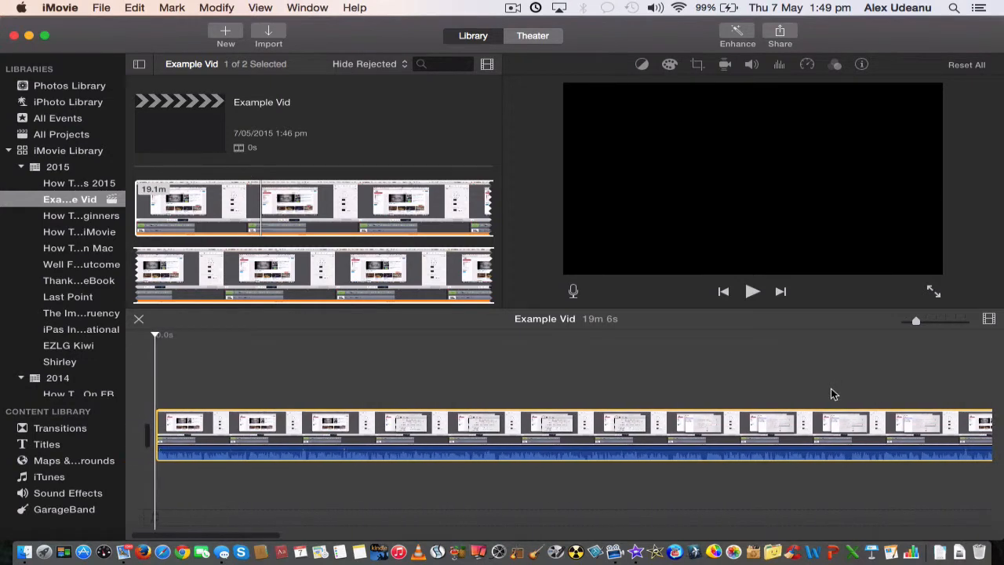
scroll(830, 388, right, 15)
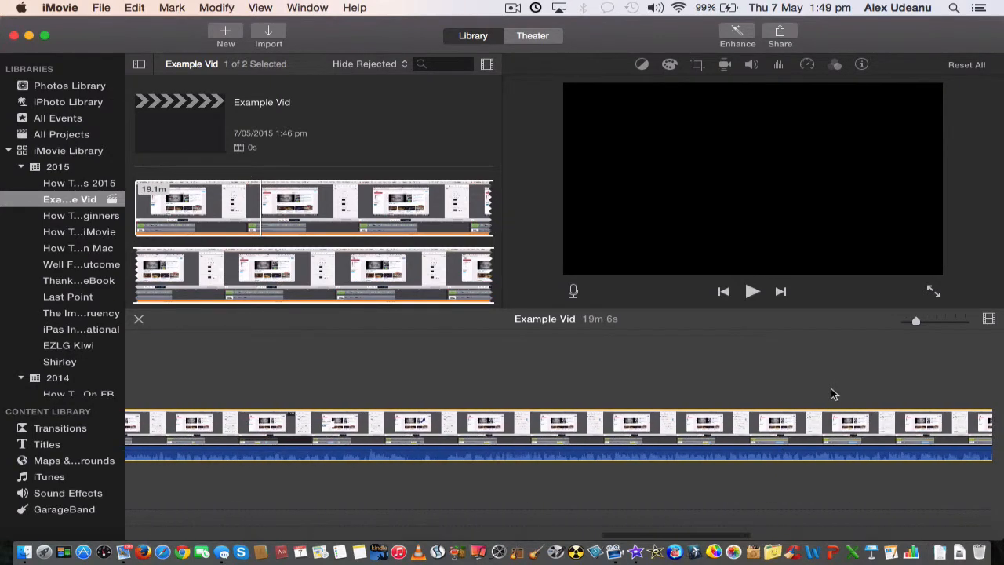
scroll(831, 388, right, 5)
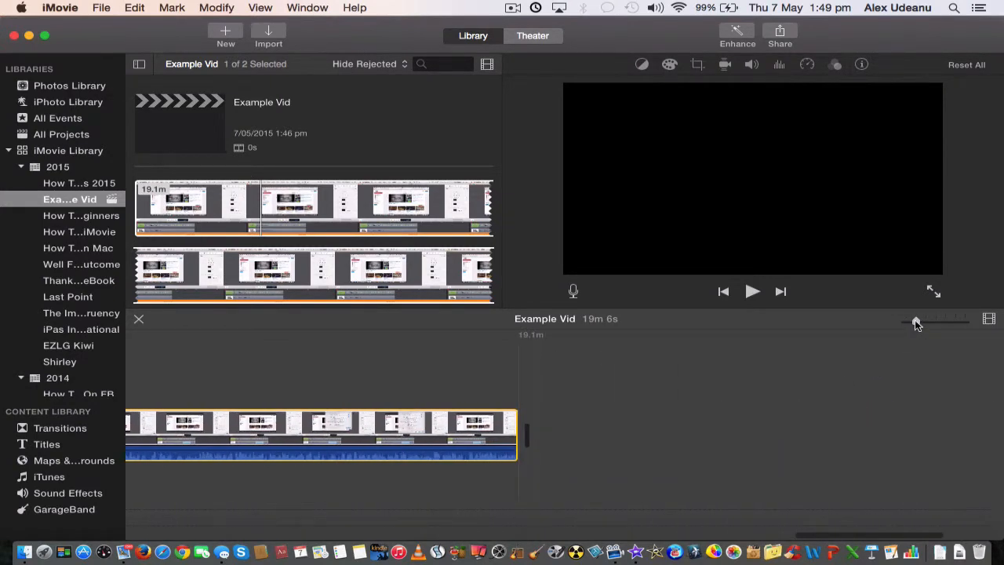
drag(914, 320, 964, 322)
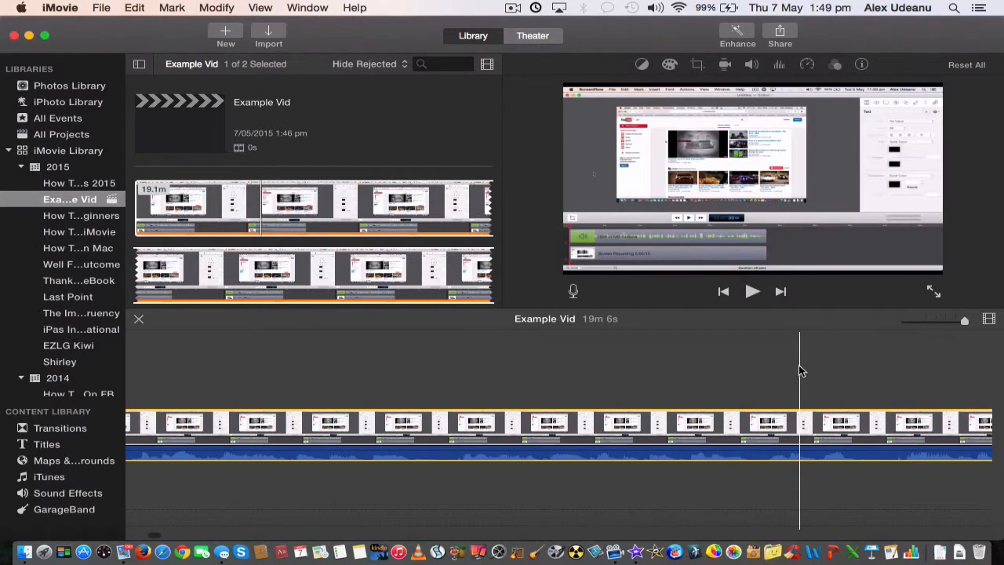
scroll(800, 366, right, 3)
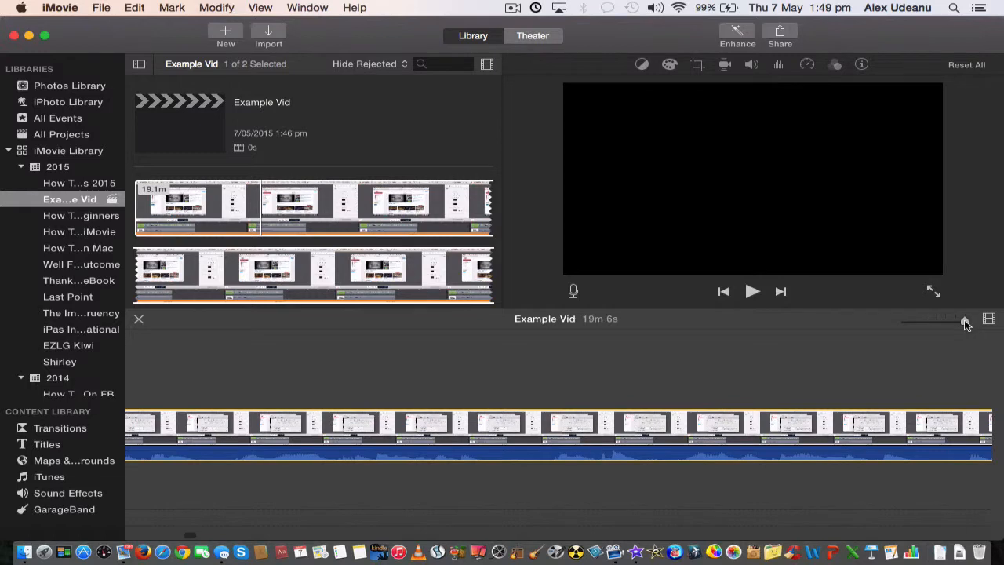
drag(964, 320, 922, 321)
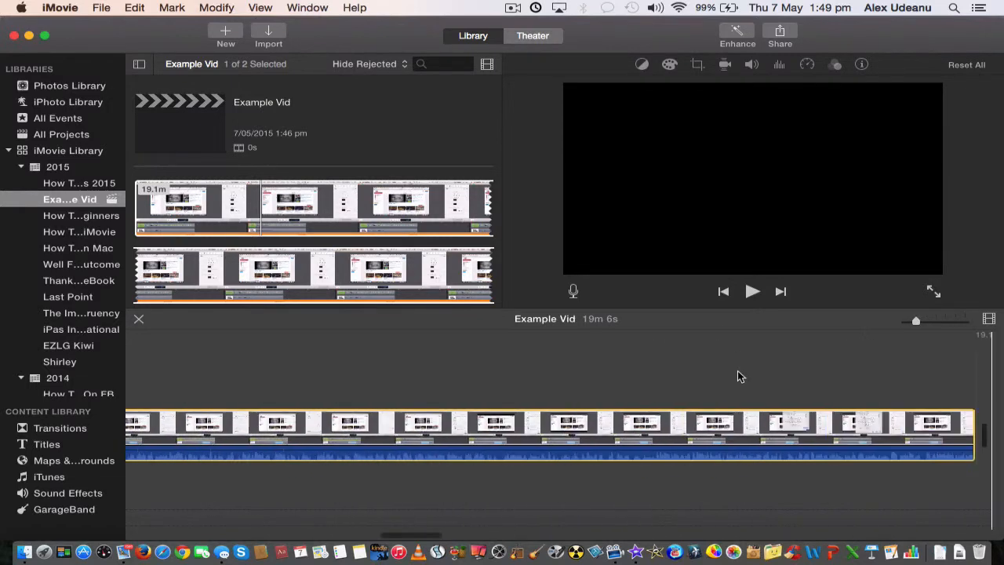
scroll(738, 376, right, 2)
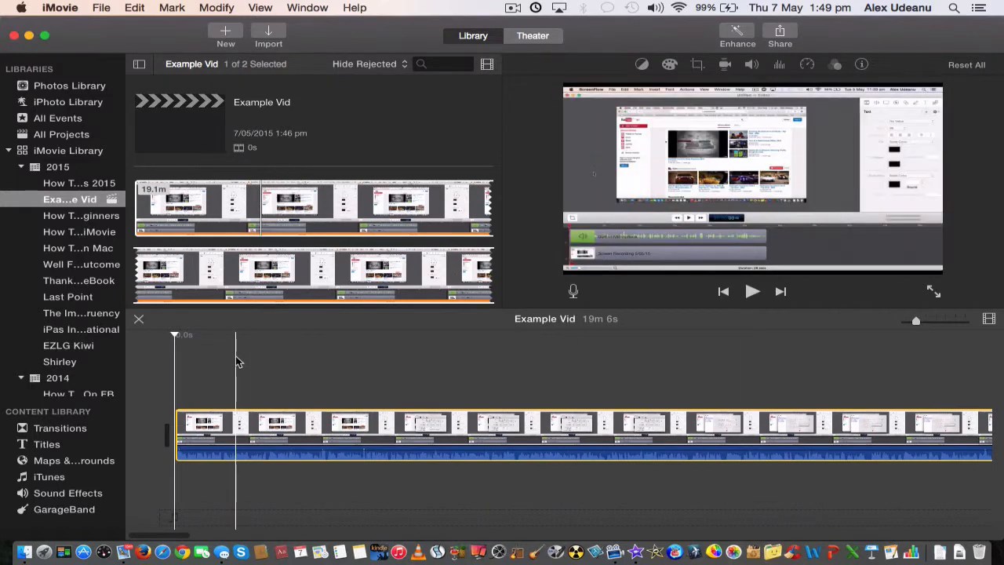
click(155, 360)
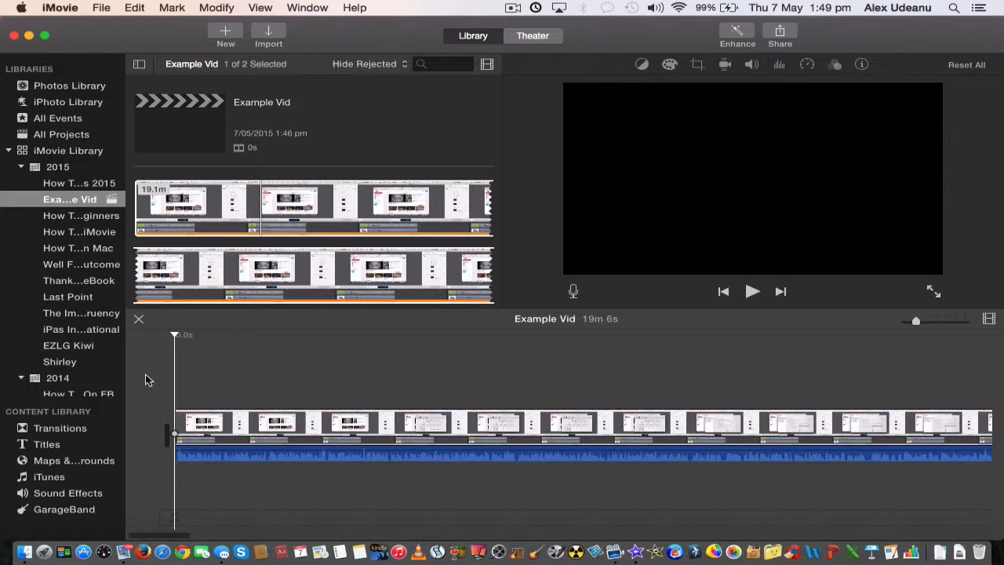
Add a Cross Dissolve transition from the Transitions collection to the start of the timeline clip and preview the fade-in.
click(74, 434)
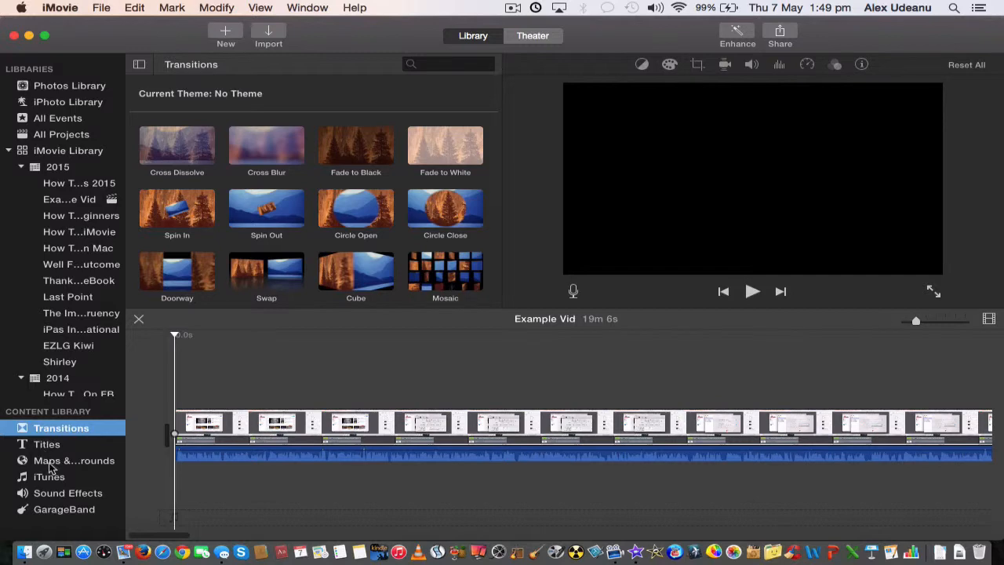
click(143, 366)
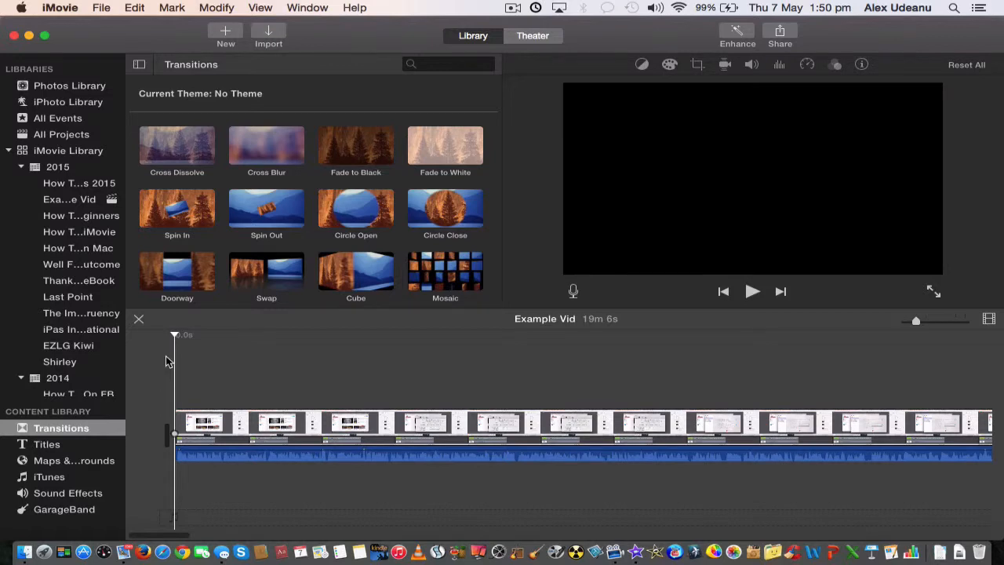
key(space)
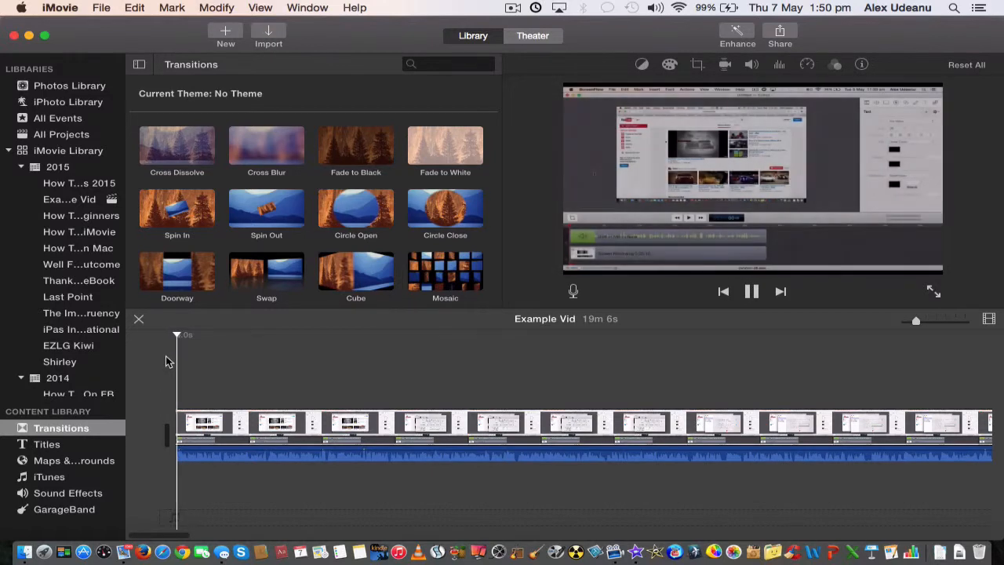
key(space)
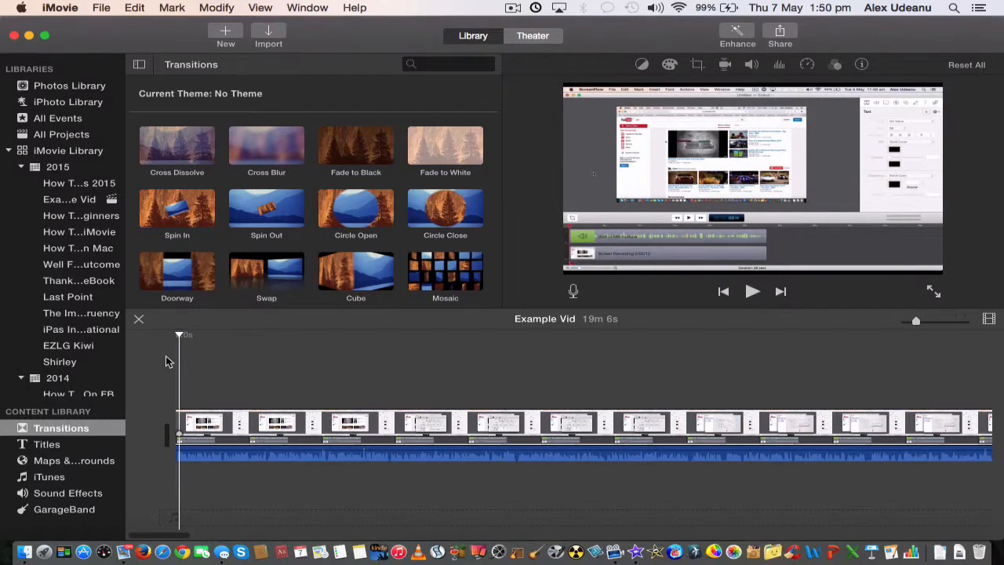
click(180, 145)
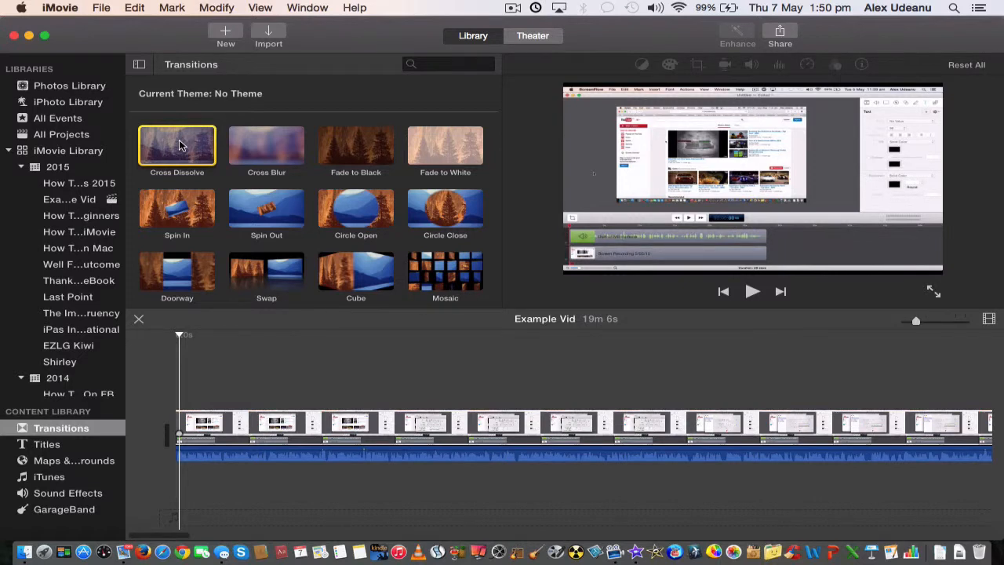
drag(178, 145, 164, 420)
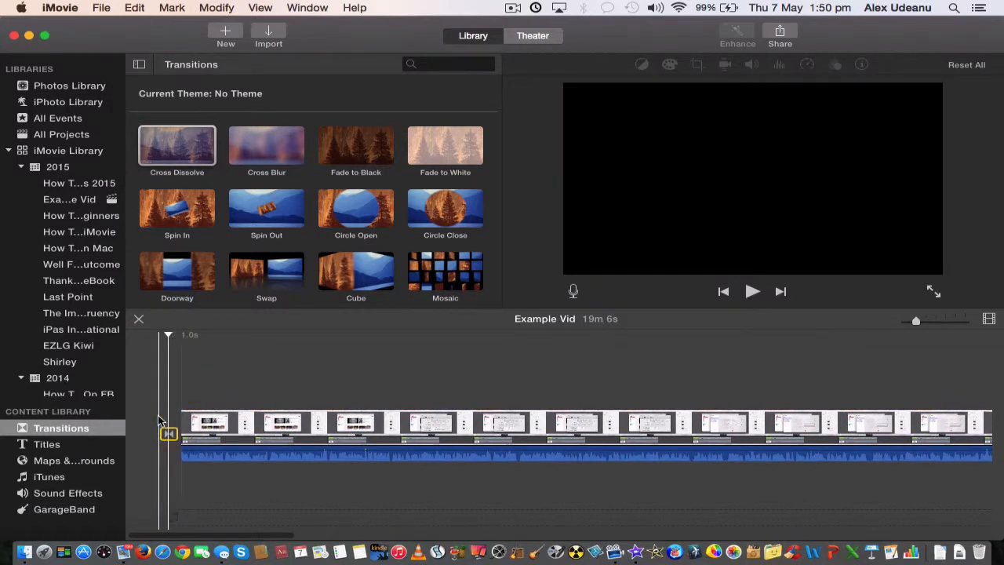
click(157, 374)
key(space)
key(space)
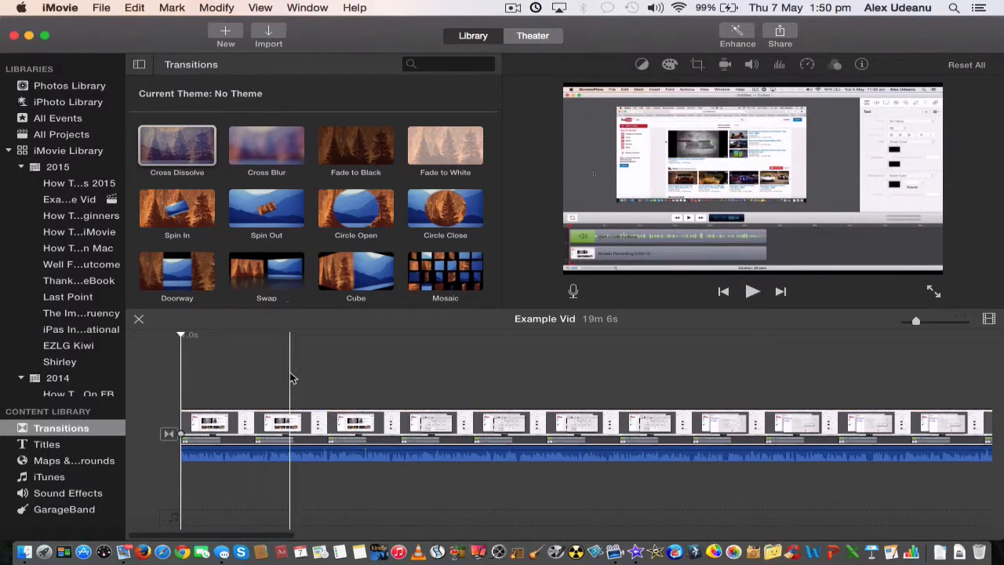
Add a Cross Dissolve transition to the end of the timeline clip and play the ending.
scroll(289, 371, right, 10)
drag(176, 141, 775, 420)
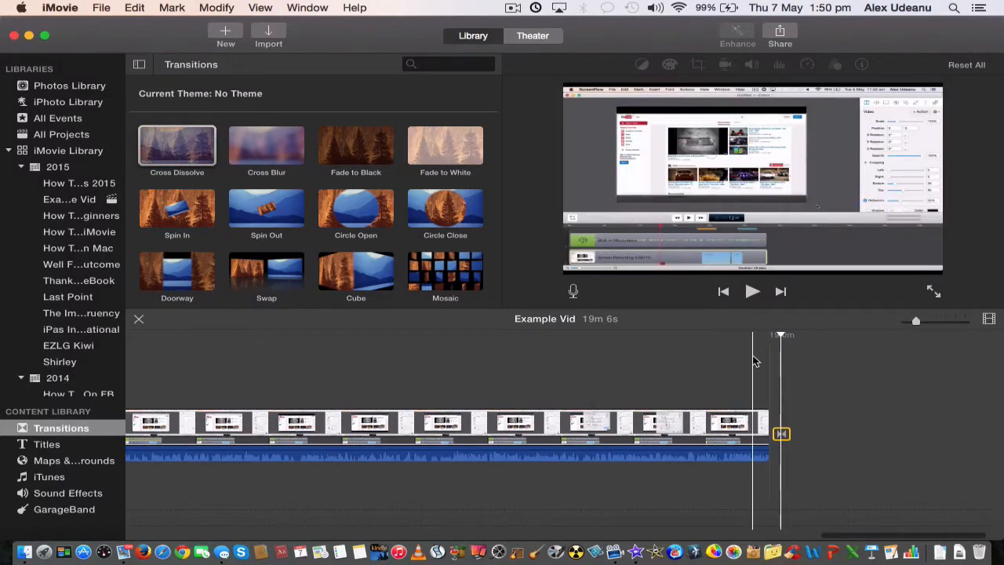
click(752, 354)
key(space)
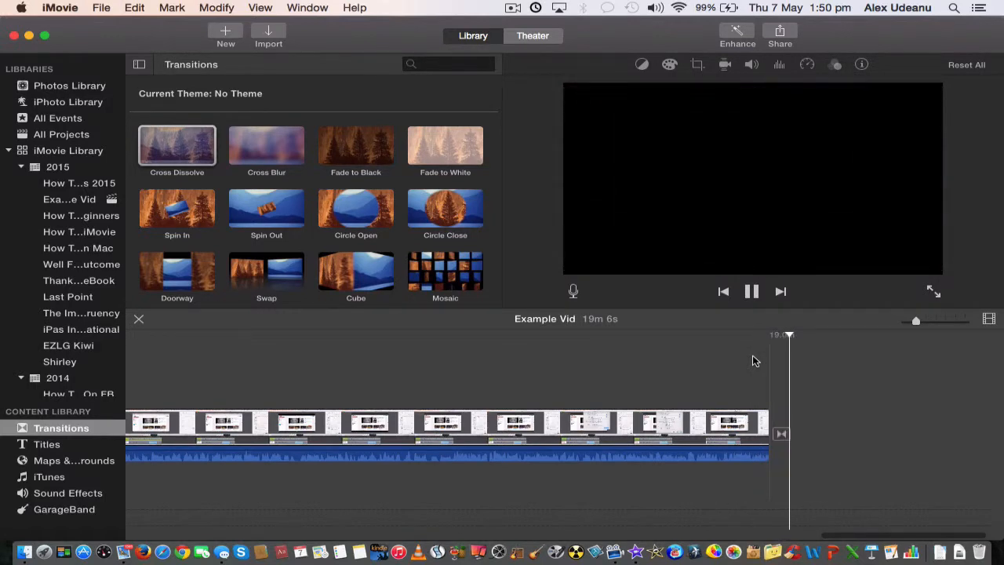
Set the opening Cross Dissolve's duration to 2.0 s, allow the clips to be shortened for it, and preview the result.
key(Home)
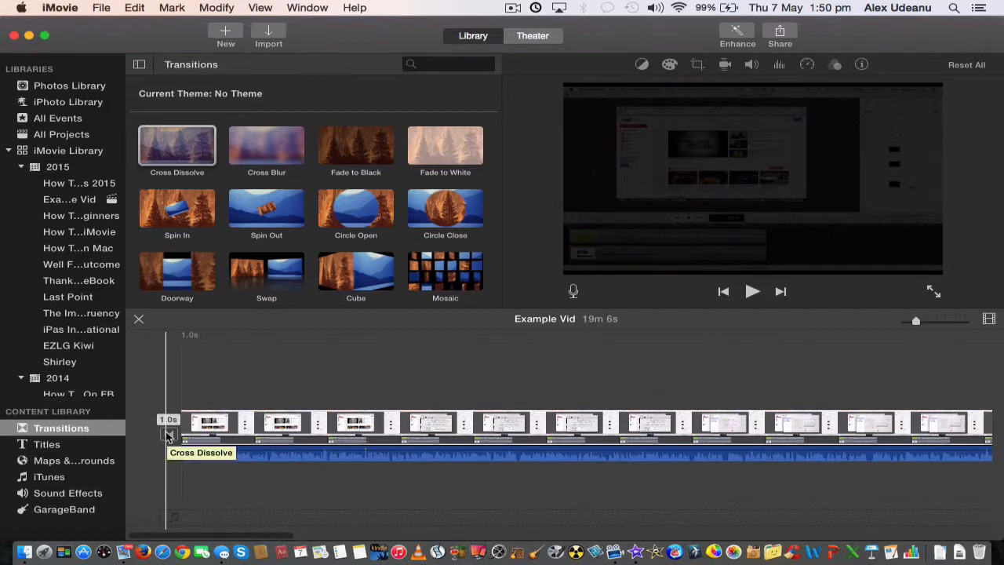
double_click(169, 434)
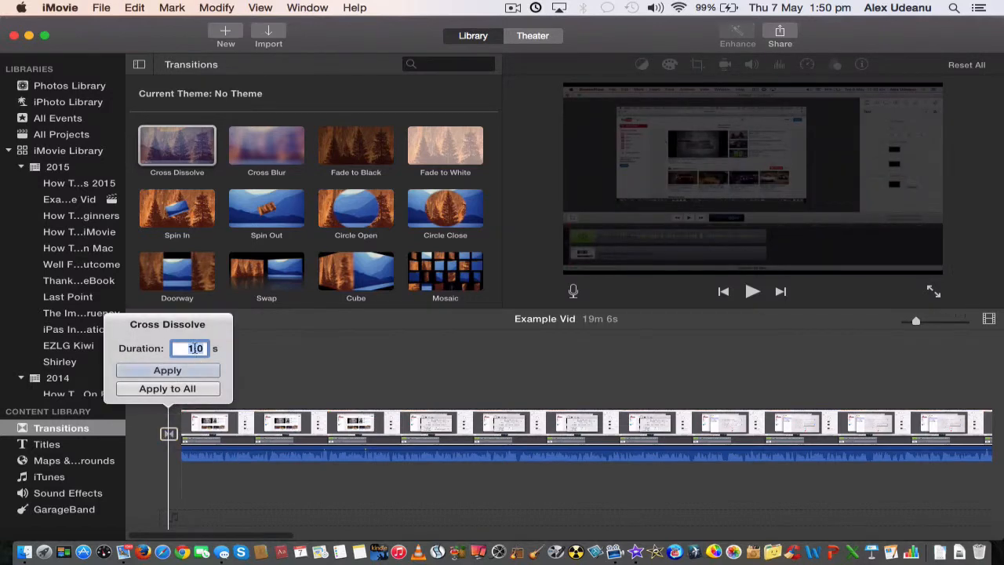
text(2.0)
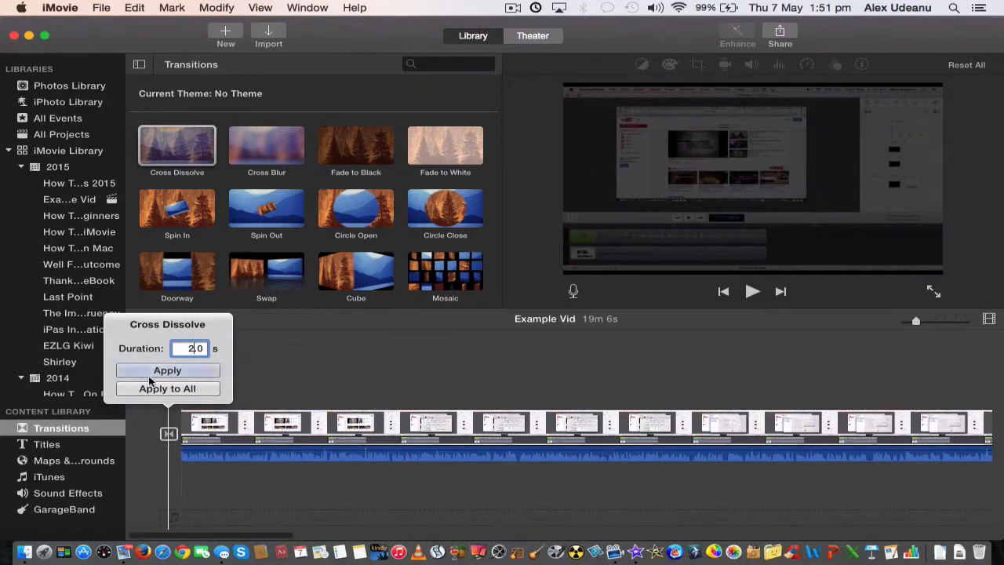
click(150, 373)
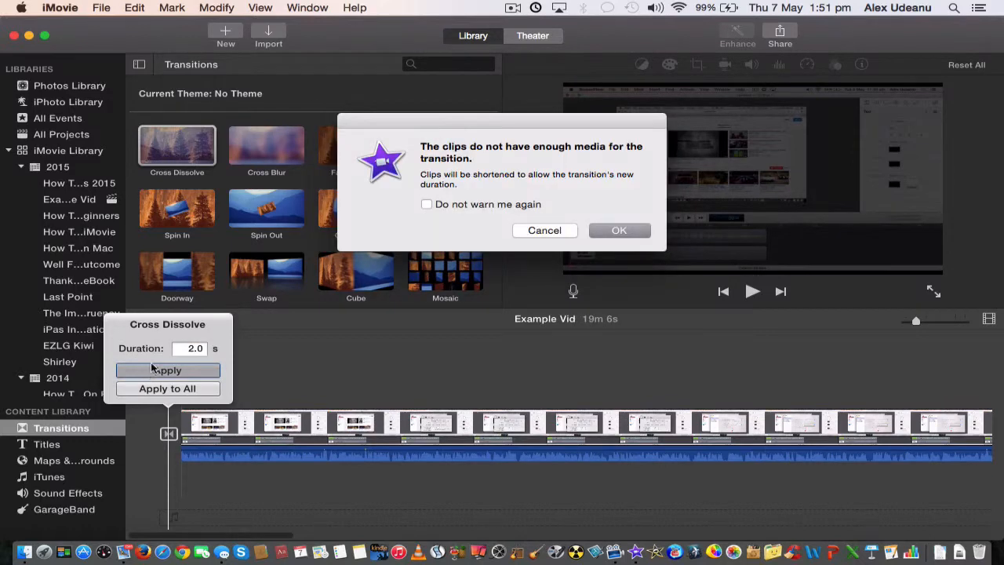
click(634, 230)
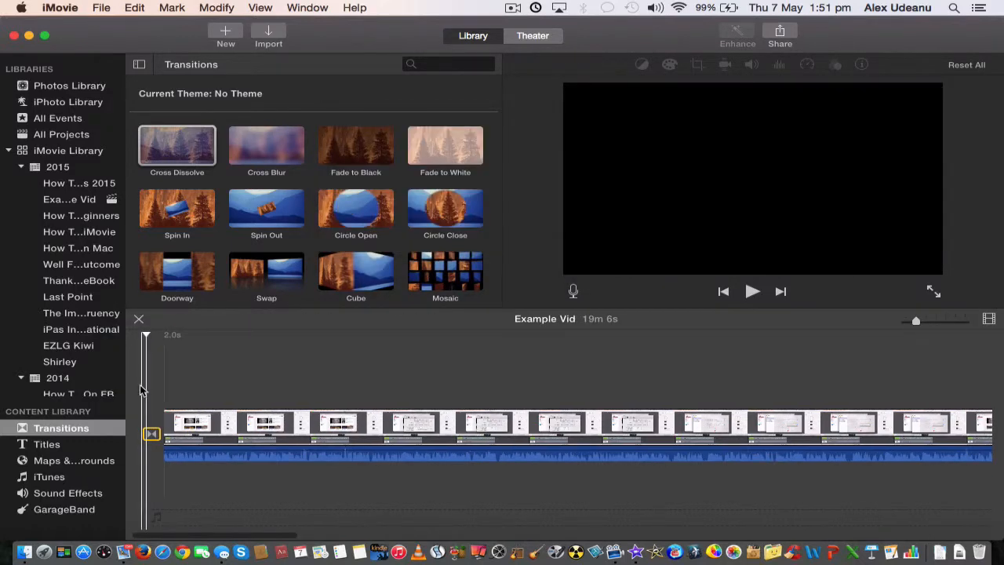
click(140, 385)
key(space)
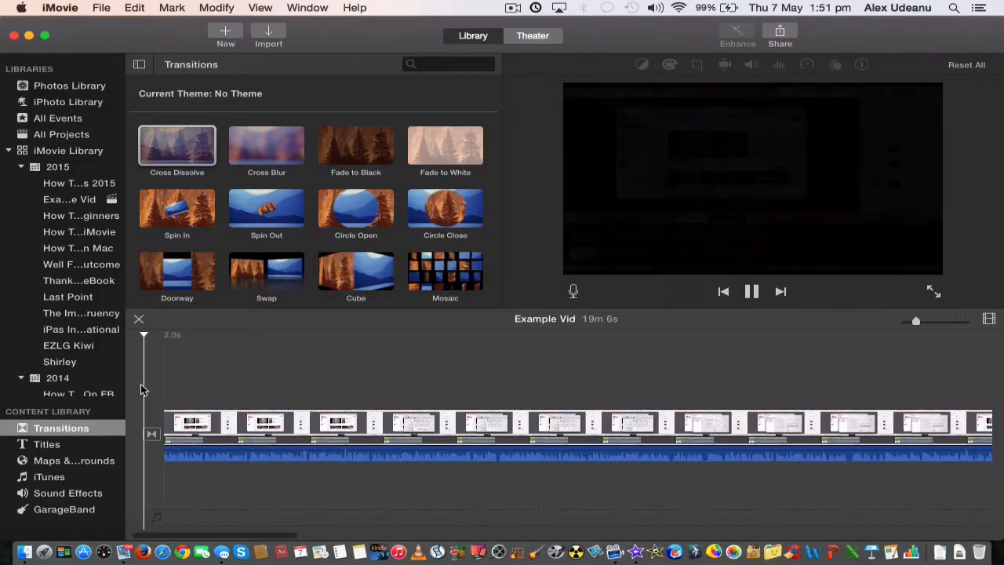
key(space)
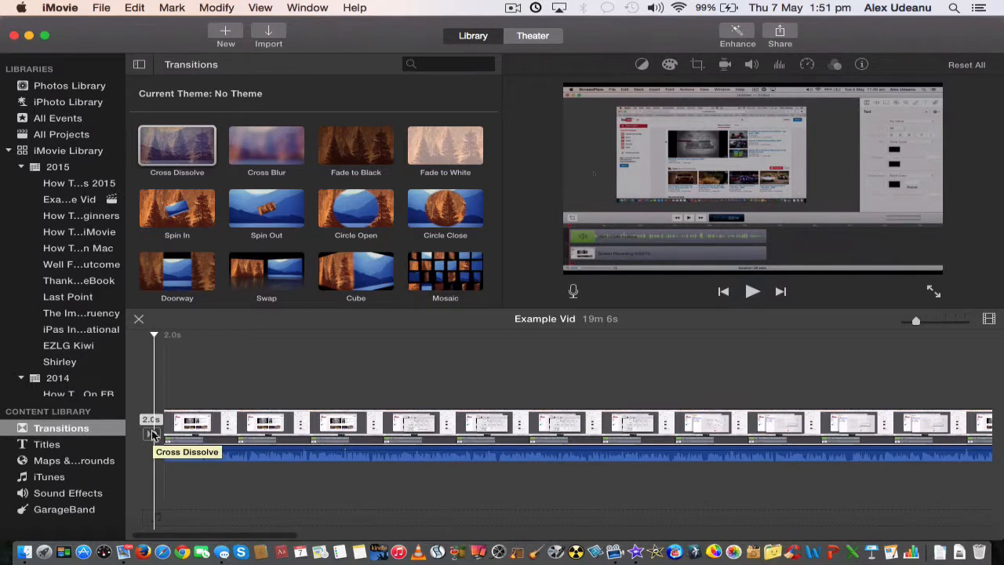
Delete the Cross Dissolve transition at the start of the timeline clip.
click(152, 434)
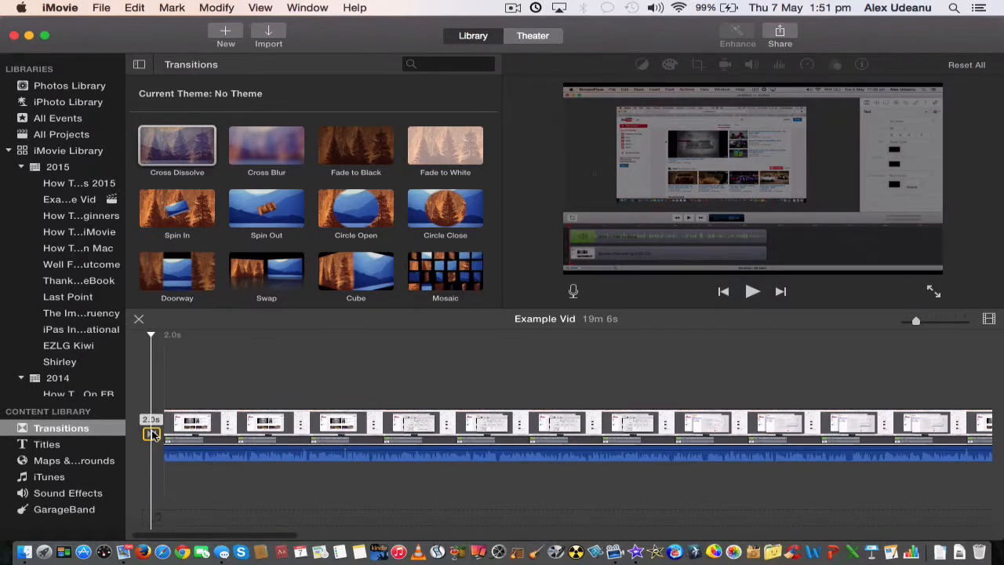
key(Delete)
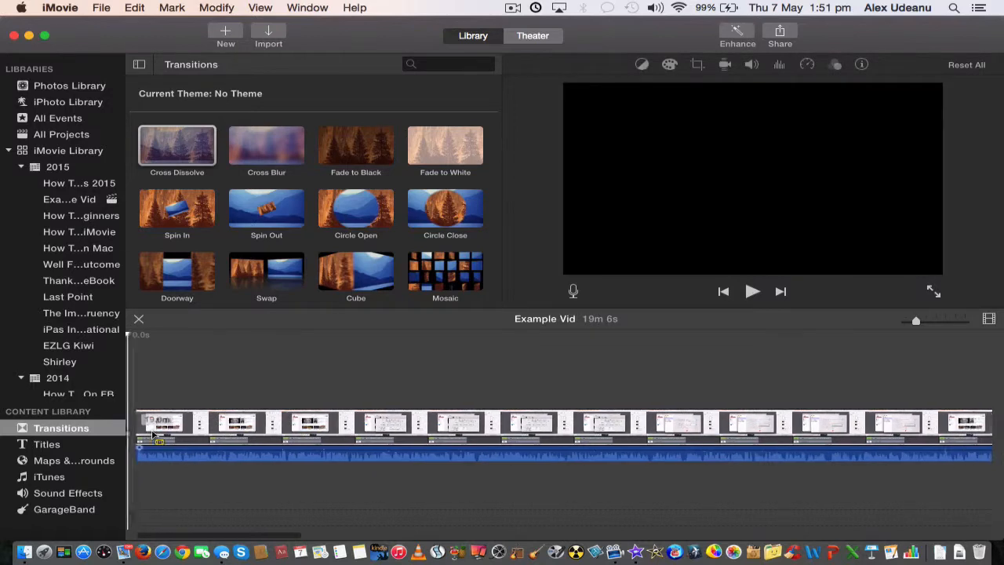
scroll(177, 376, left, 1)
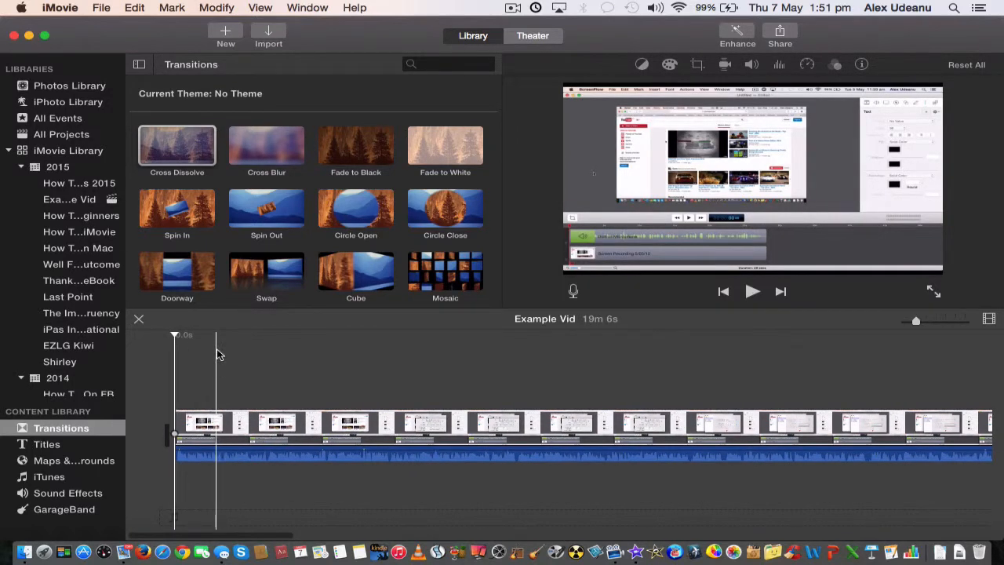
Add a Mosaic transition to the start of the timeline clip and preview it.
scroll(276, 225, down, 5)
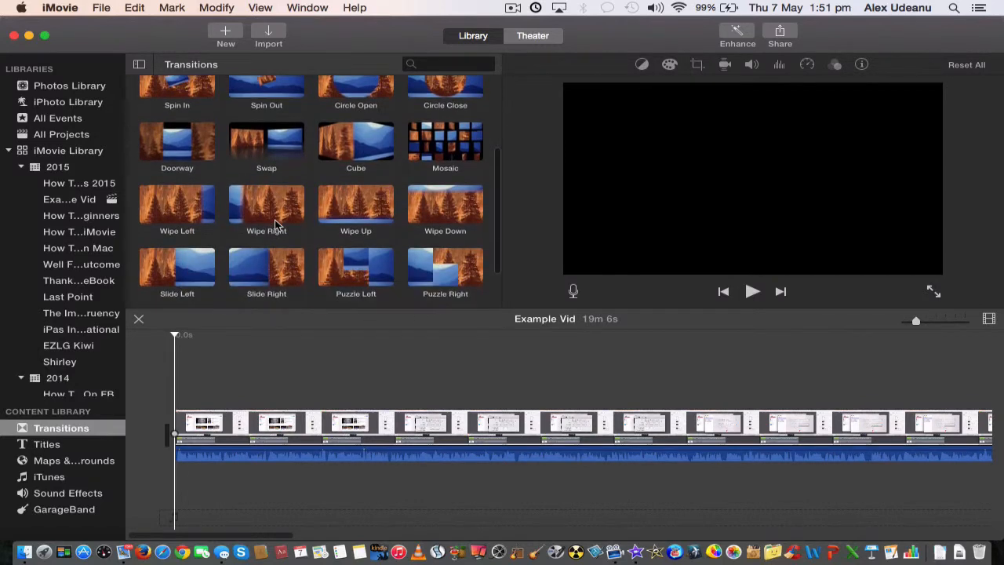
scroll(276, 225, up, 1)
scroll(277, 225, down, 3)
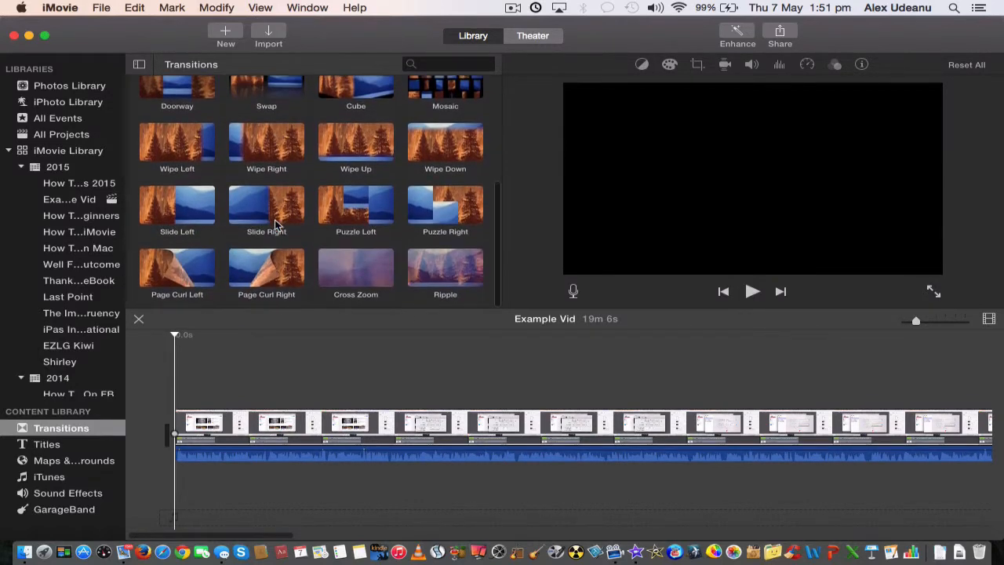
scroll(276, 225, up, 1)
scroll(276, 225, down, 1)
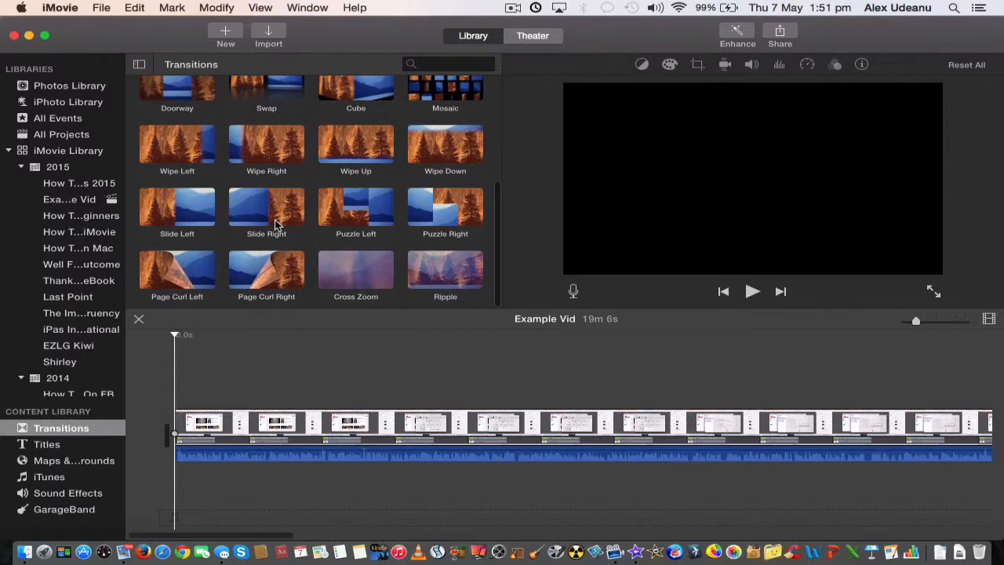
scroll(405, 179, up, 2)
click(443, 124)
drag(443, 124, 168, 433)
click(154, 362)
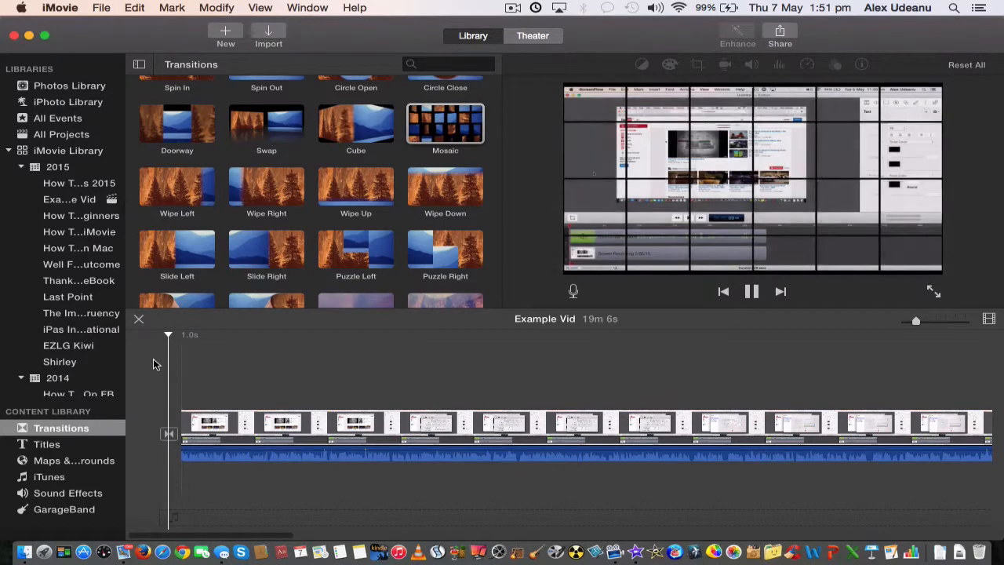
key(space)
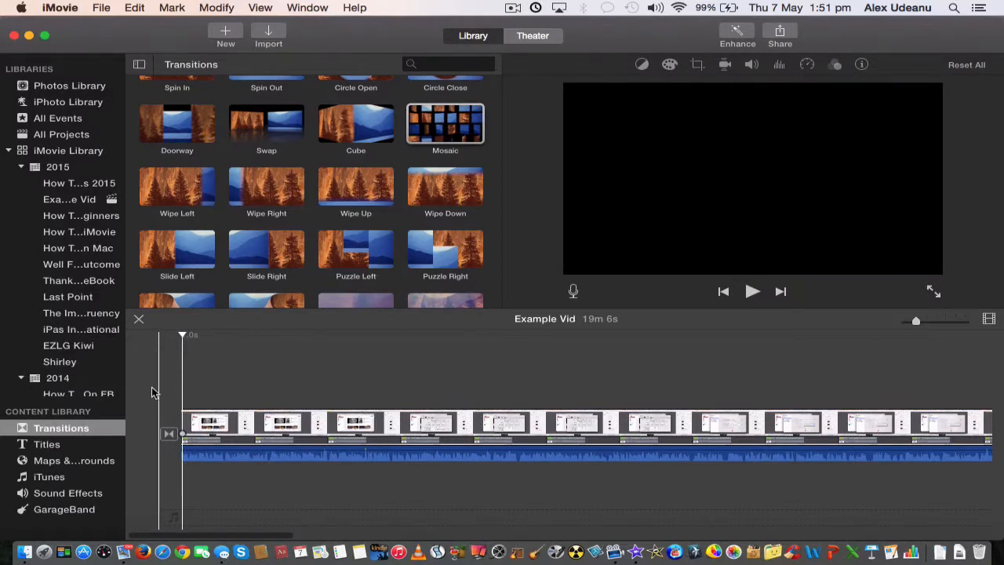
Replace the Mosaic transition at the start of the clip with Doorway and preview it.
drag(177, 131, 170, 435)
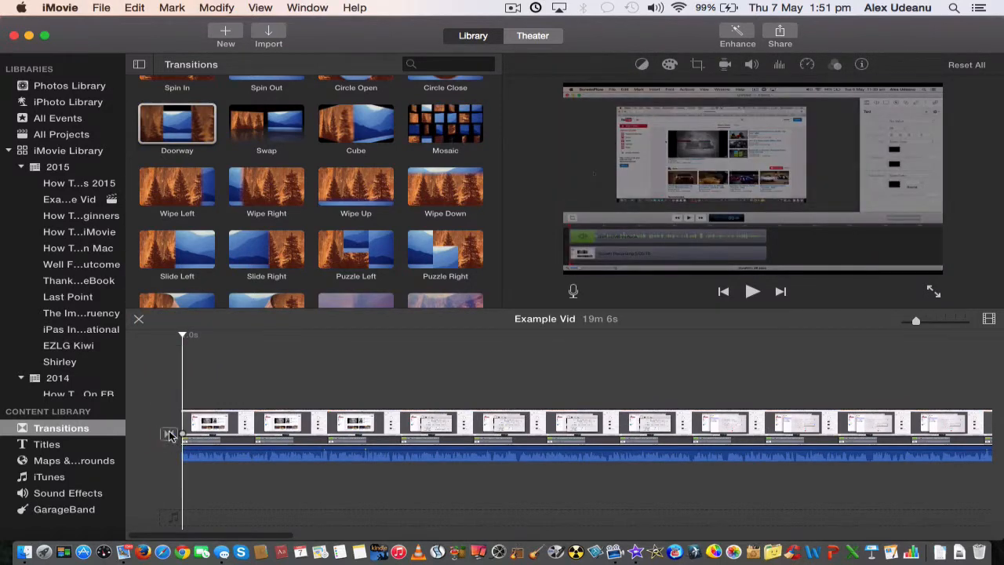
key(space)
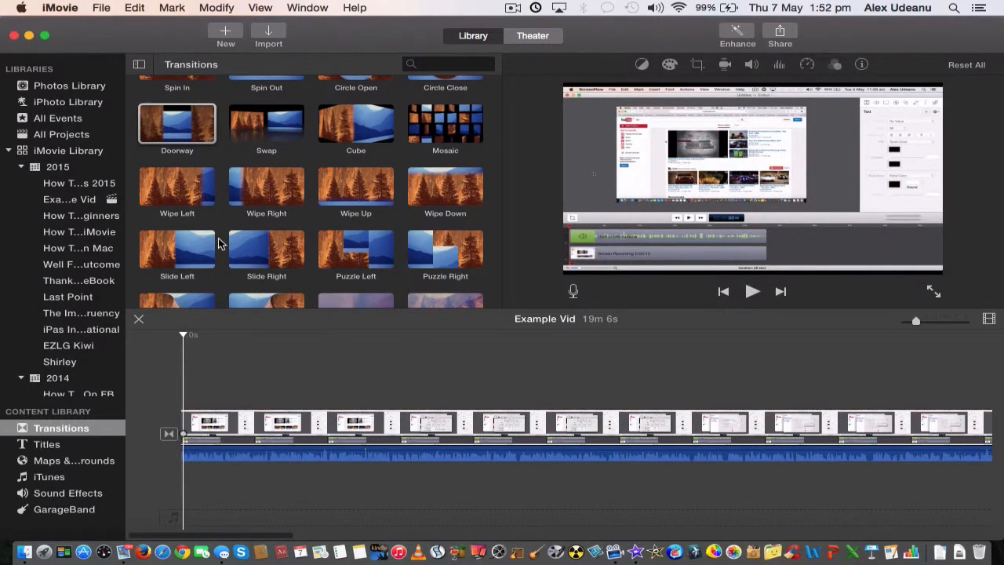
scroll(218, 237, down, 2)
scroll(218, 238, up, 2)
scroll(219, 237, up, 6)
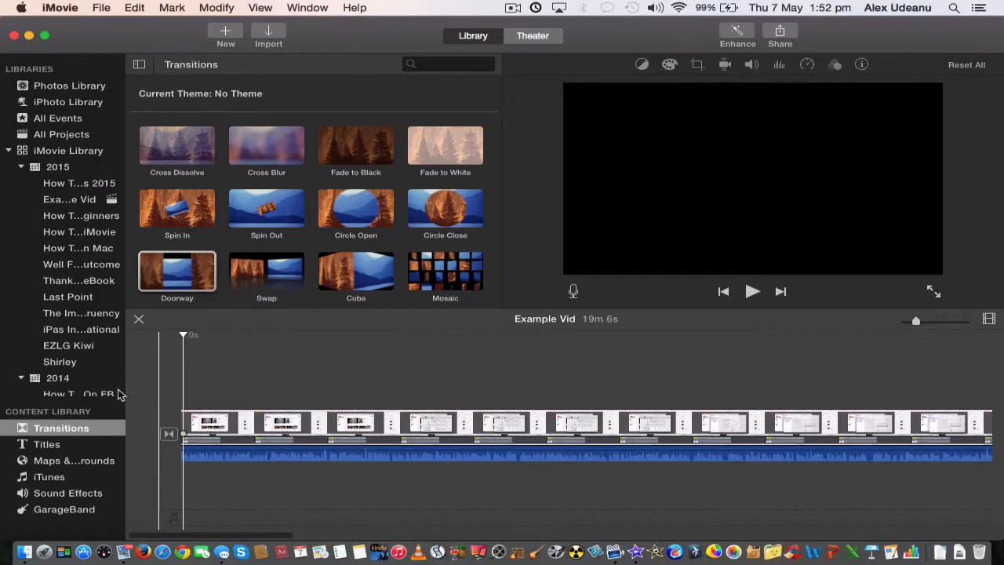
Show the available title styles and inspect the end of the timeline, returning to its start.
click(55, 443)
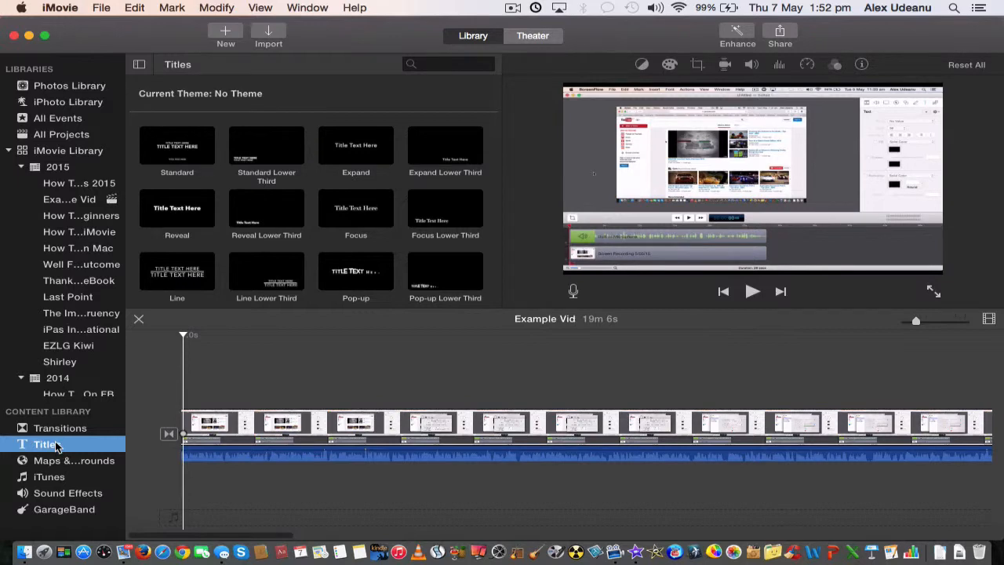
scroll(239, 386, right, 15)
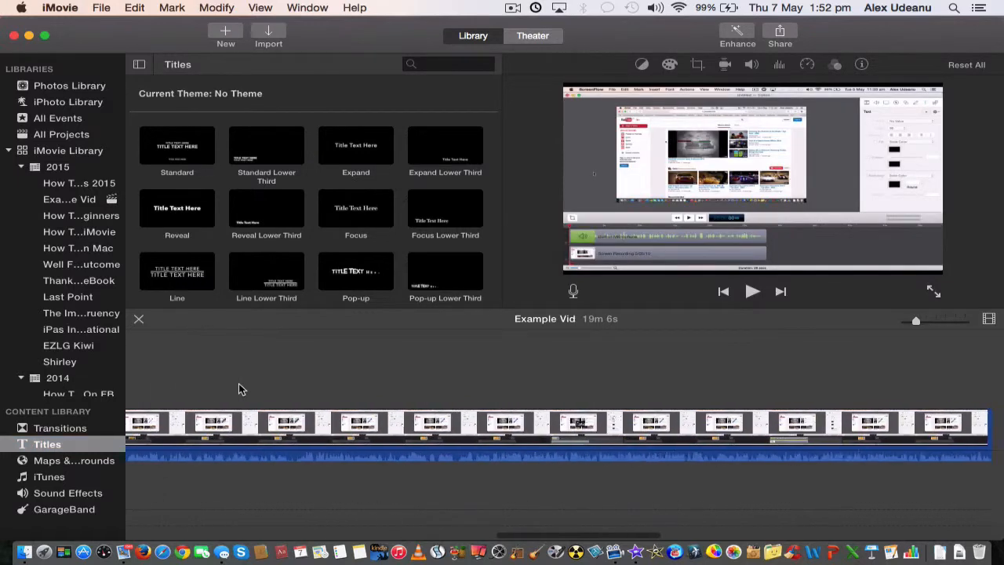
click(722, 345)
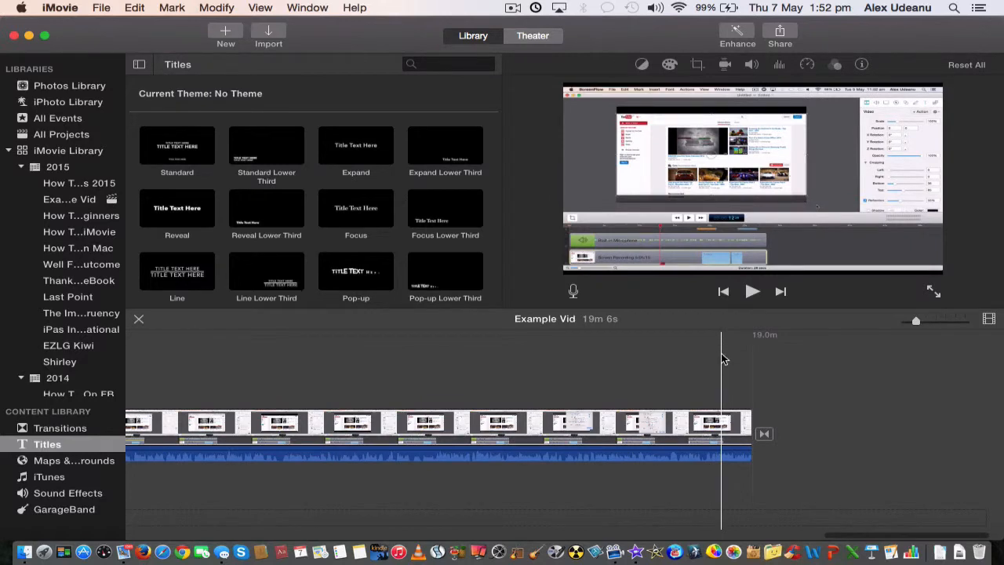
scroll(723, 358, left, 15)
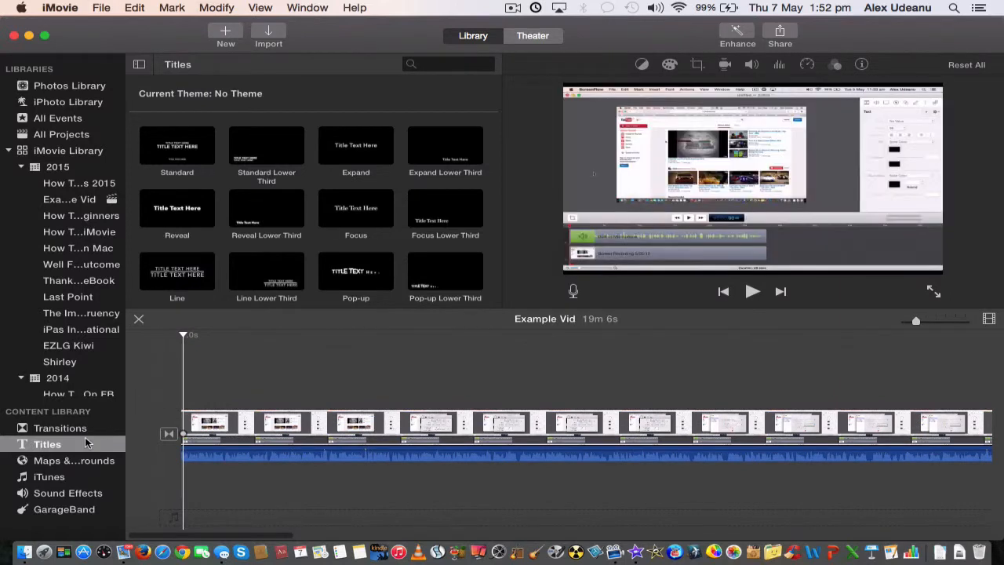
Browse the globes, maps and backgrounds available in the Maps & Backgrounds collection.
click(64, 463)
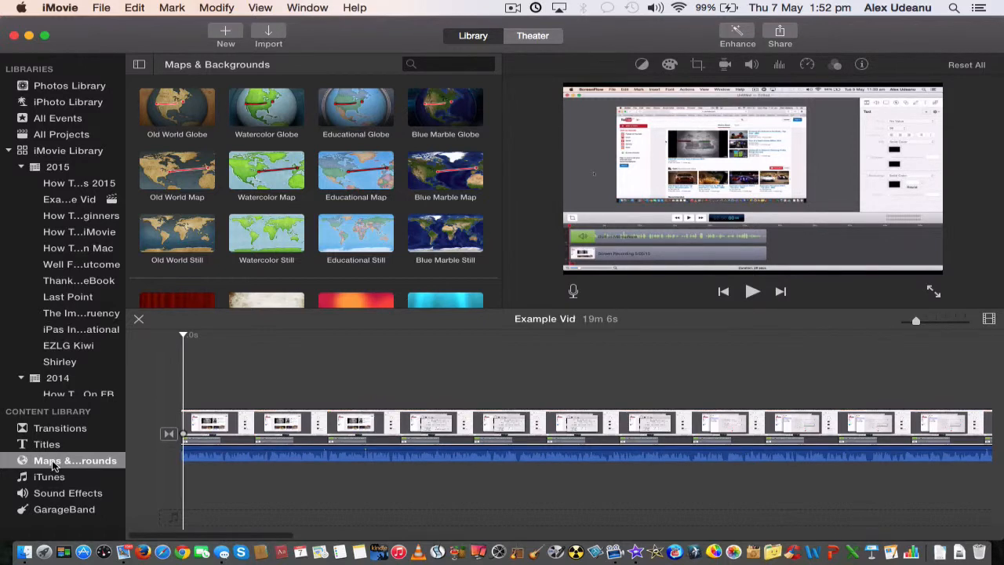
scroll(267, 157, down, 5)
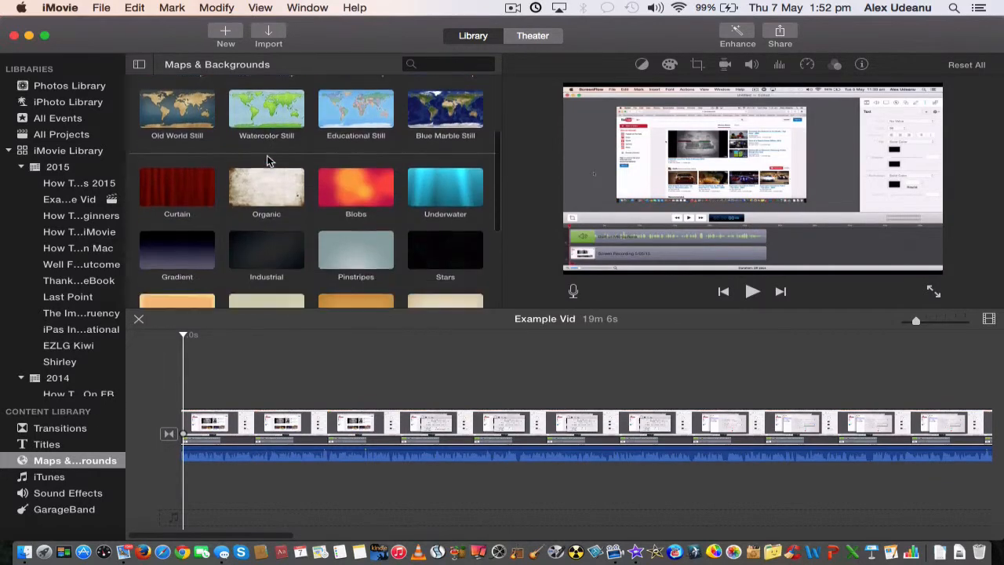
scroll(267, 161, down, 3)
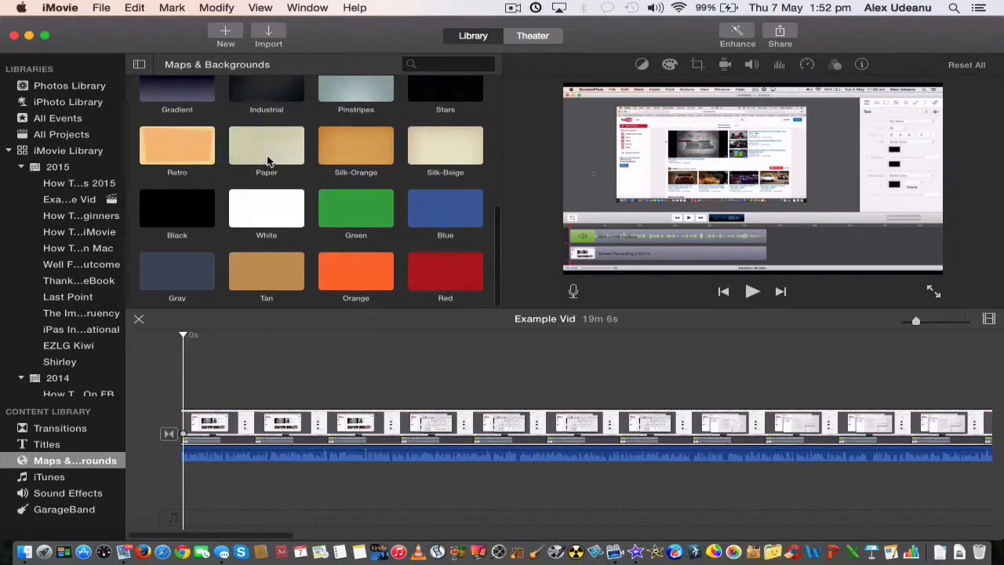
scroll(267, 161, up, 6)
scroll(267, 161, up, 2)
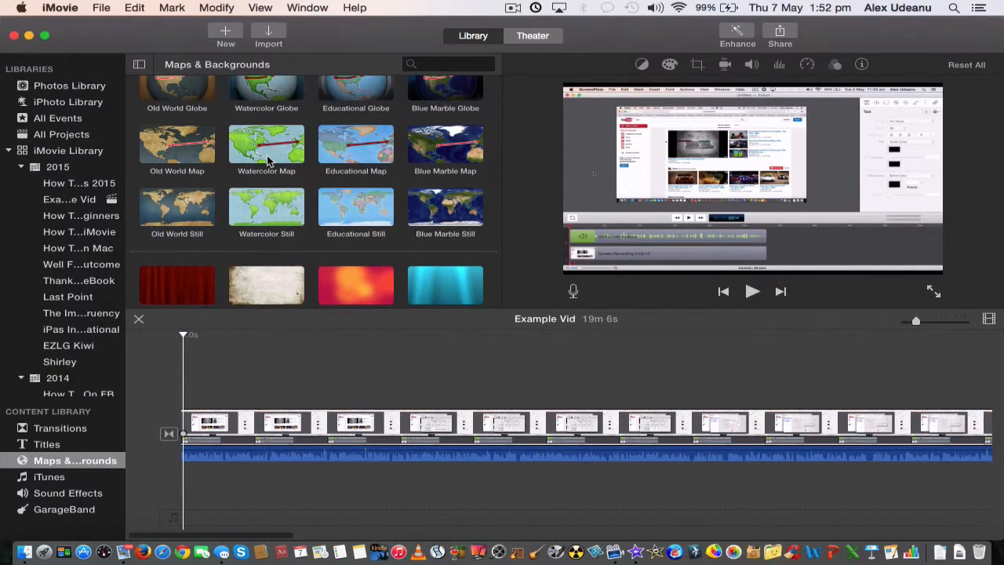
Insert the Industrial background before the first clip in the timeline.
scroll(266, 160, down, 3)
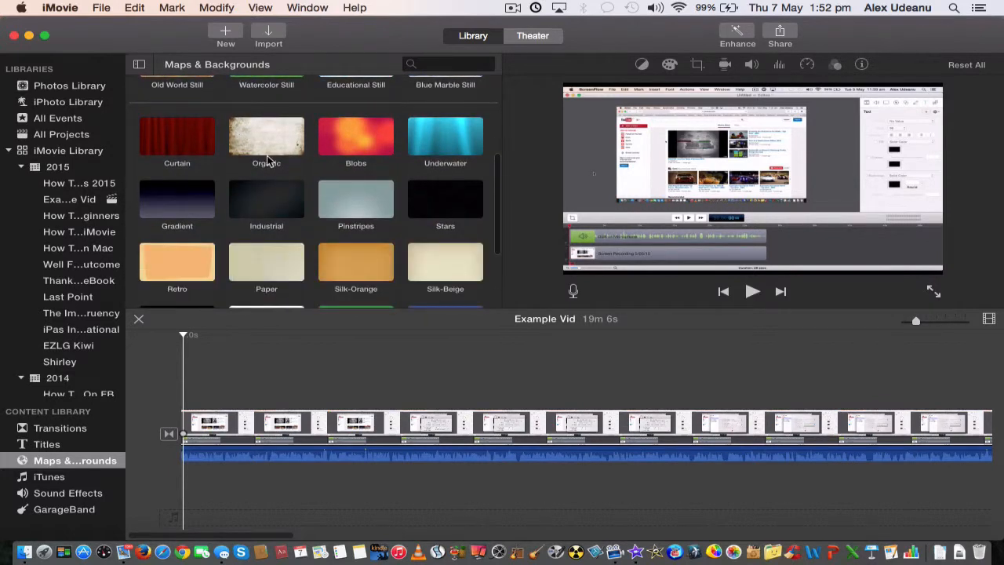
click(271, 205)
drag(257, 210, 149, 429)
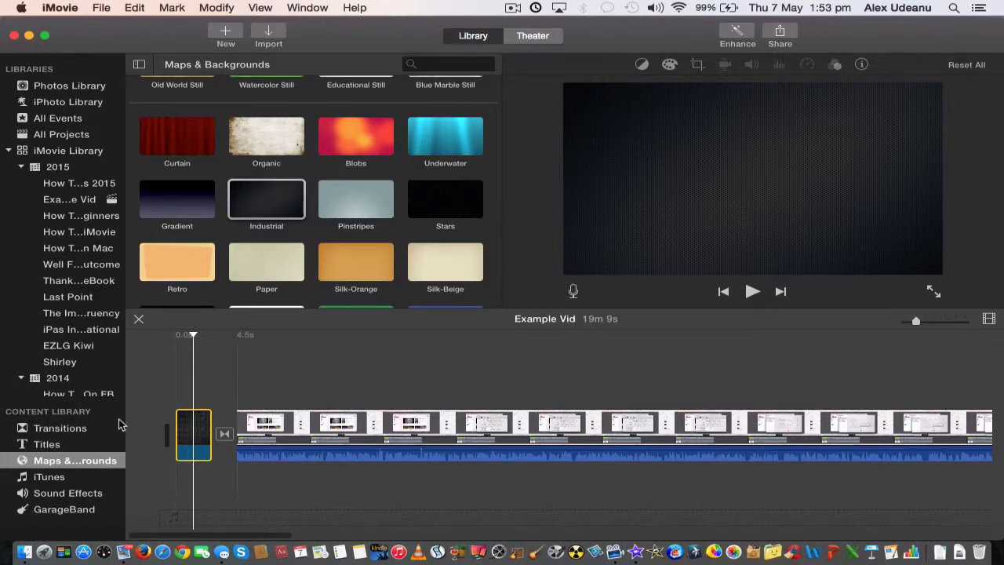
Browse the title styles and place the Focus title over the Industrial background at the start of the movie.
click(49, 445)
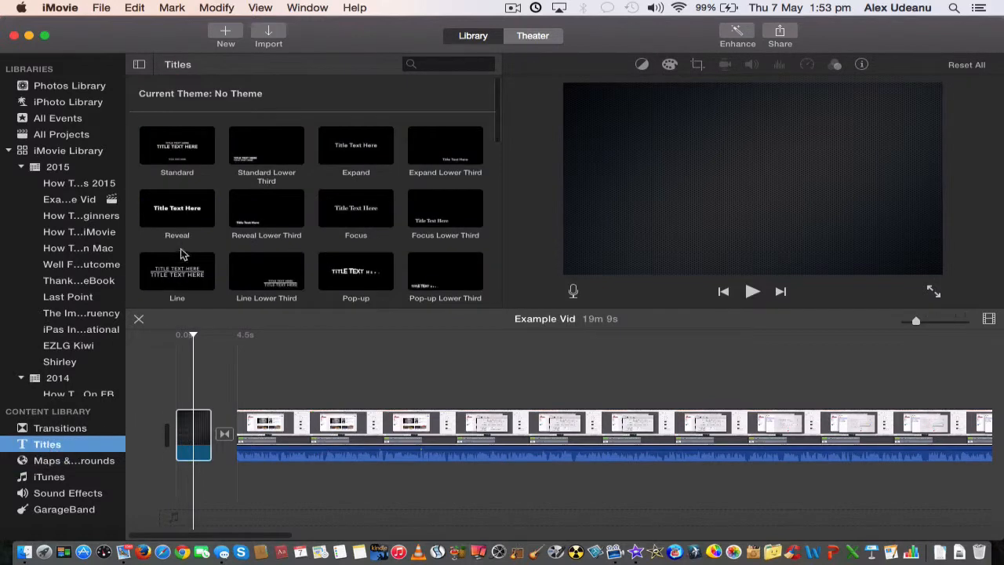
scroll(203, 198, down, 1)
scroll(203, 198, down, 3)
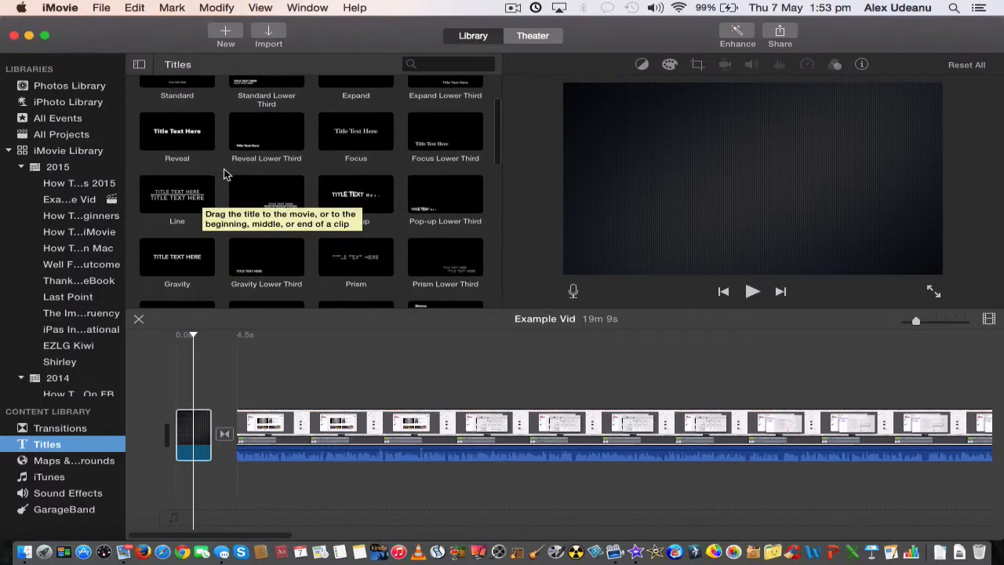
click(191, 197)
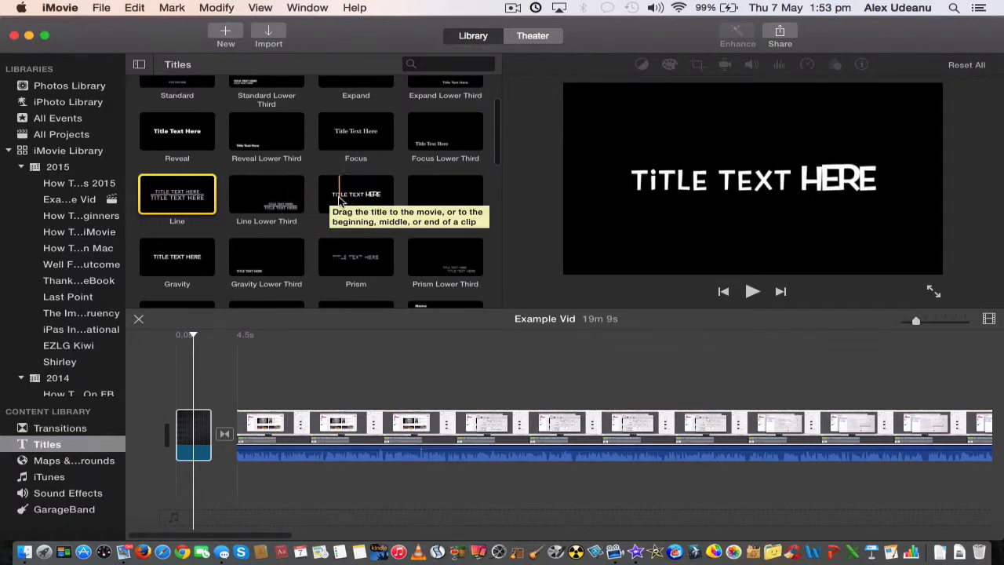
scroll(339, 201, up, 3)
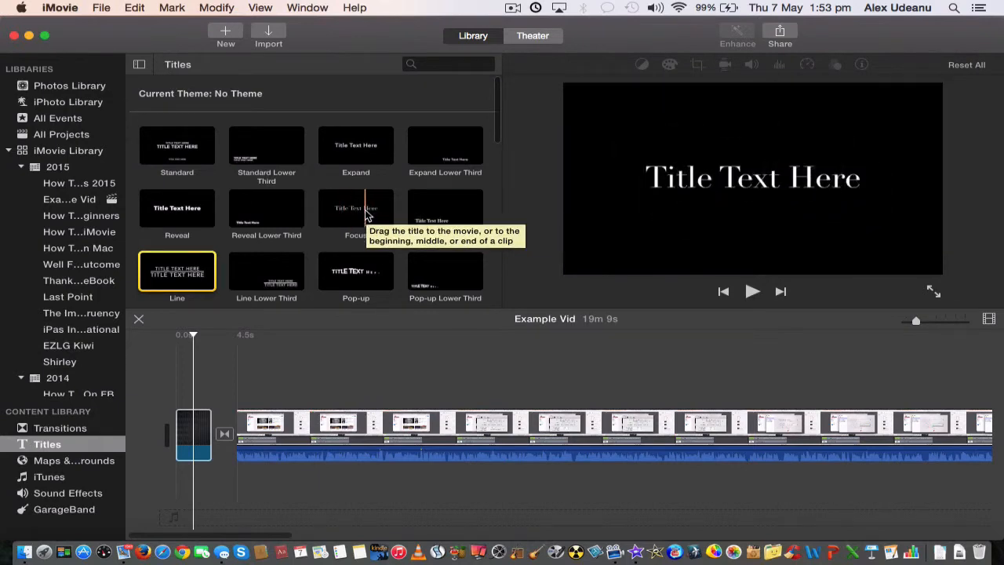
drag(361, 212, 178, 378)
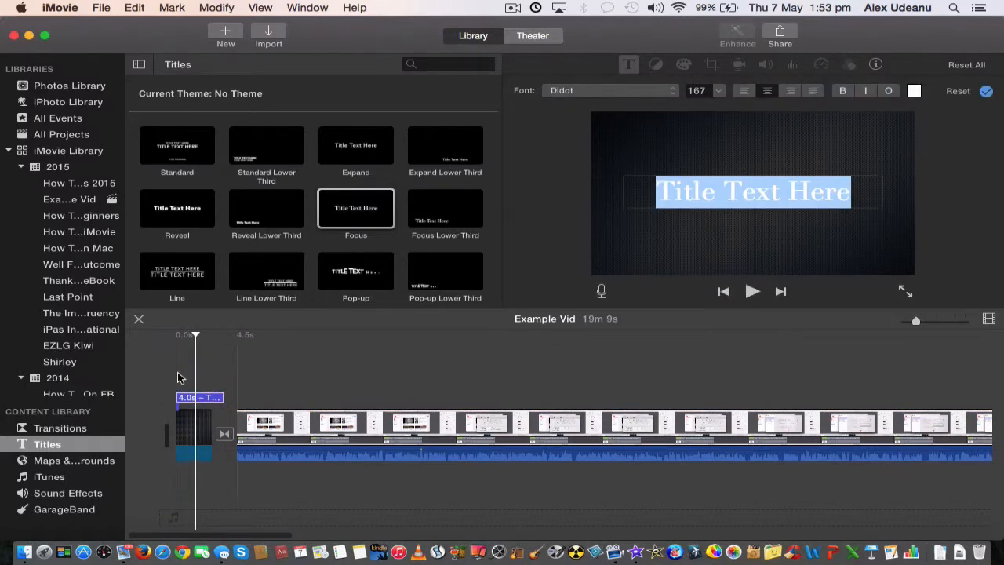
Add a Cross Dissolve transition before the Industrial background clip.
click(51, 426)
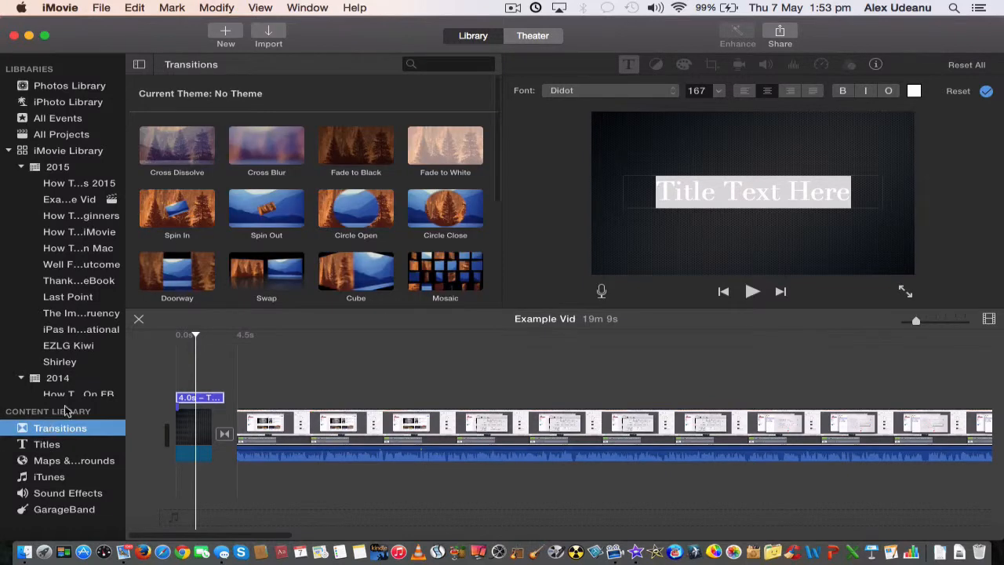
click(183, 142)
drag(183, 142, 157, 416)
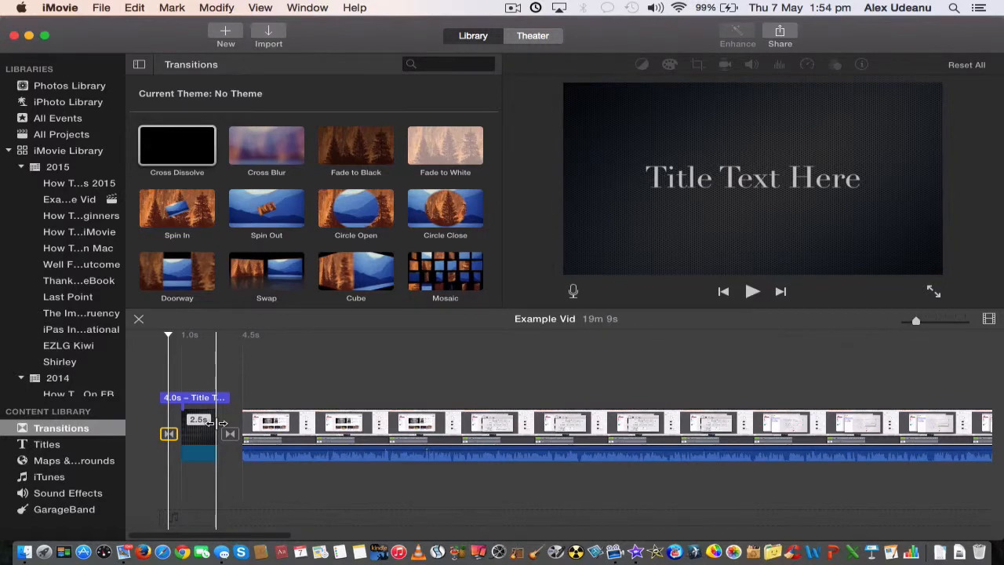
Lengthen the Industrial background clip to 5.5 seconds and adjust both ends of the title to span it.
mouse_move(222, 423)
mouse_down()
mouse_move(249, 423)
mouse_move(227, 436)
mouse_up()
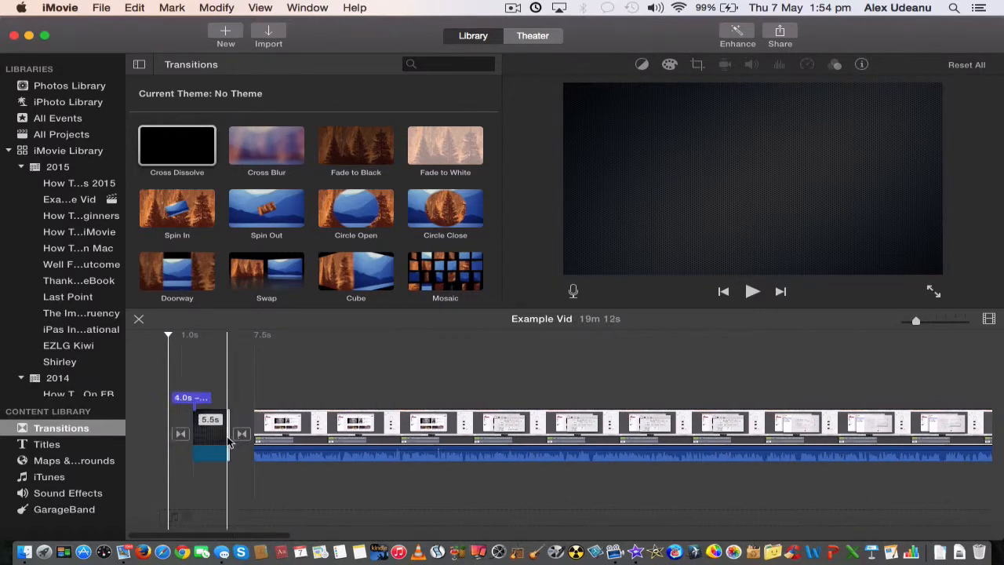
click(213, 398)
drag(213, 397, 229, 397)
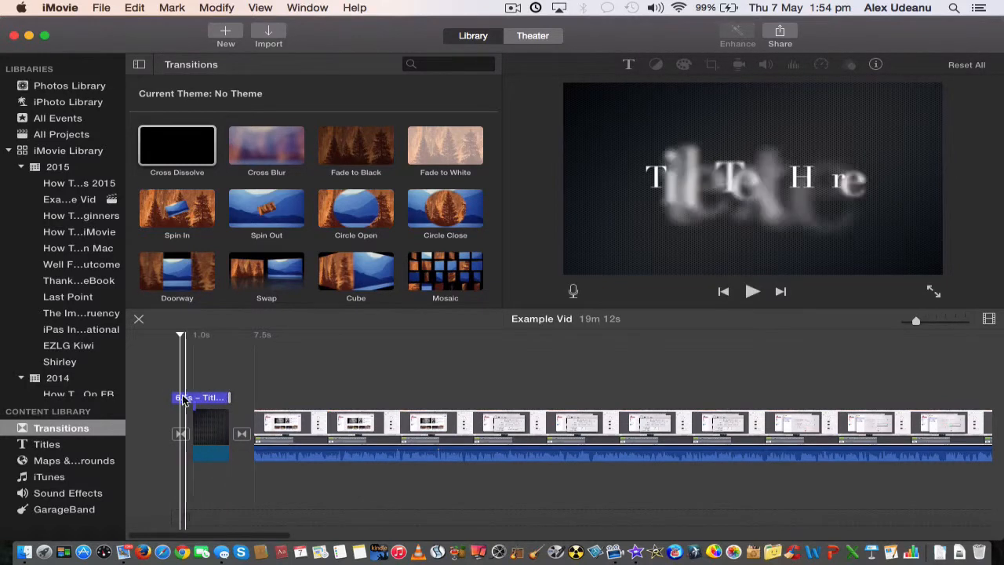
drag(168, 396, 196, 400)
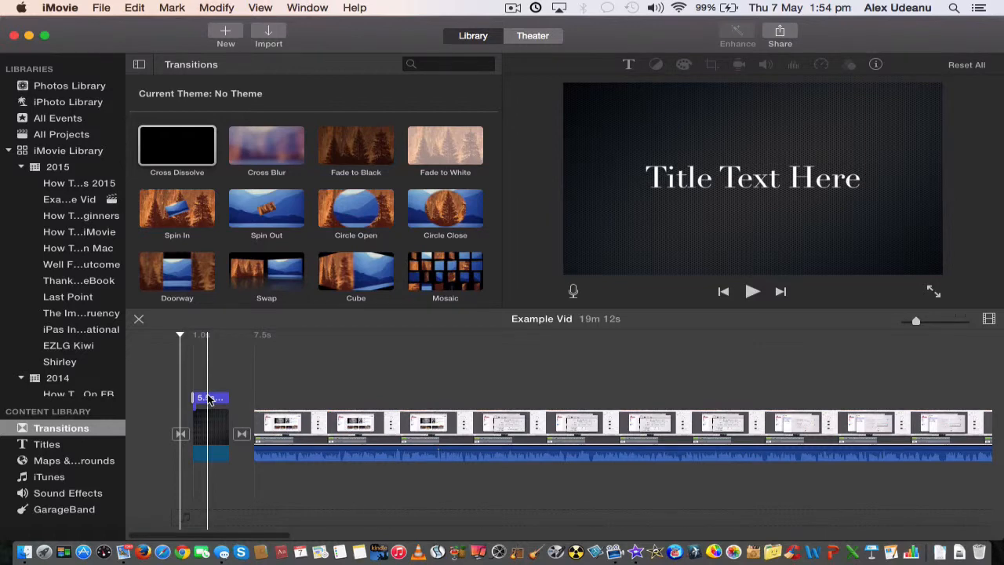
Open the title over the background for text editing and shorten its placeholder text to "Title".
click(208, 398)
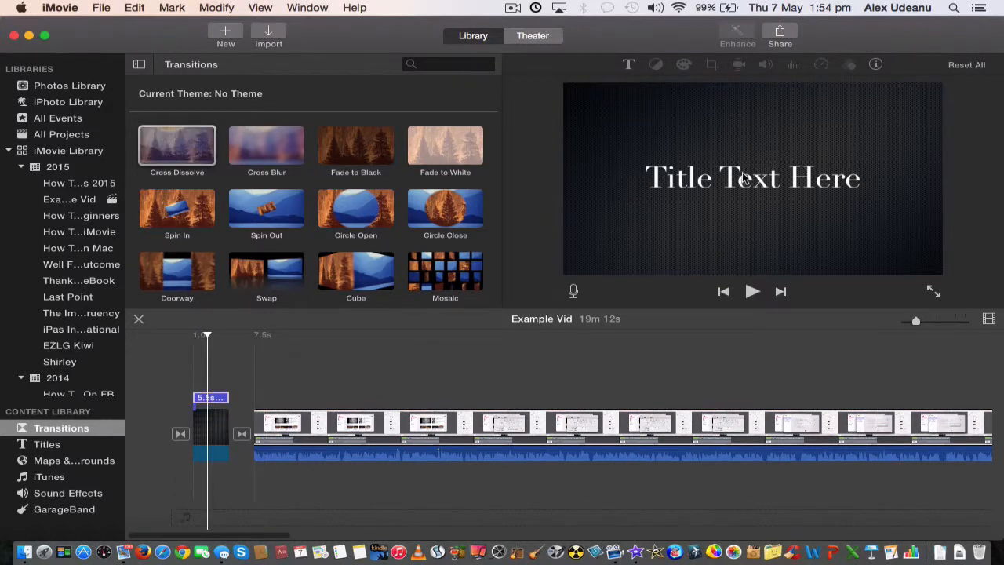
click(630, 67)
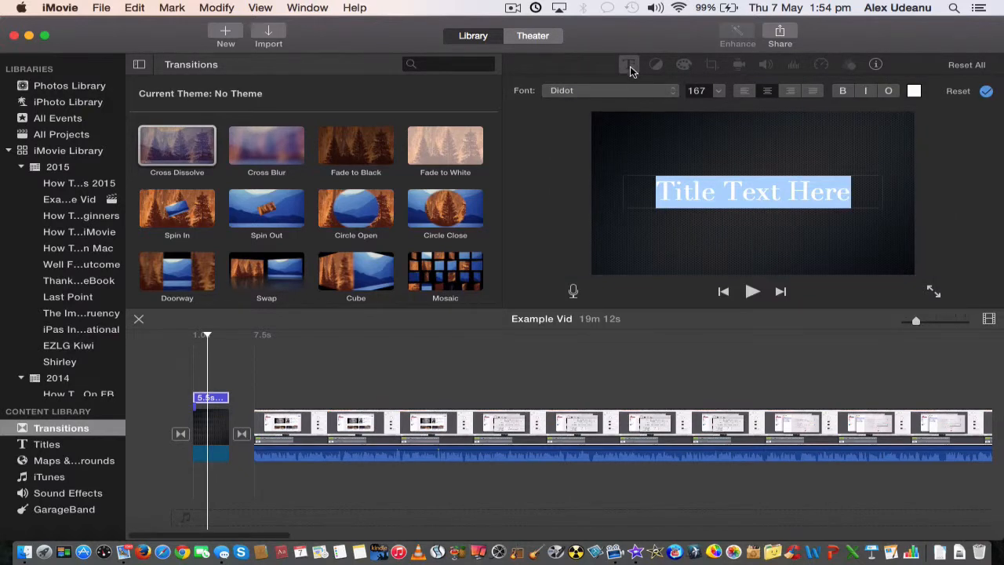
click(863, 191)
key(BackSpace)
key(BackSpace)
key(BackSpace)
key(BackSpace)
key(BackSpace)
key(BackSpace)
key(BackSpace)
key(BackSpace)
key(BackSpace)
key(BackSpace)
key(BackSpace)
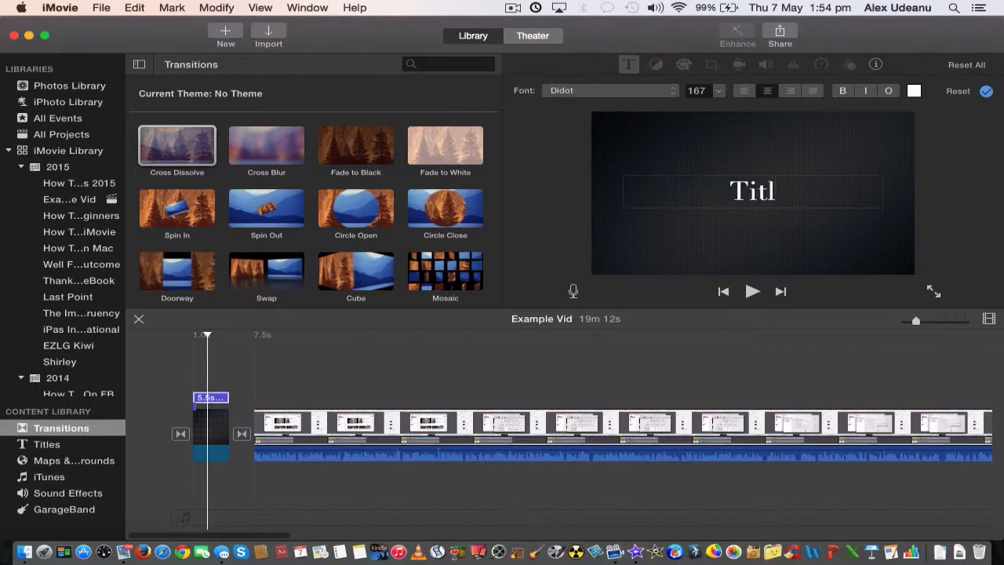
text(e)
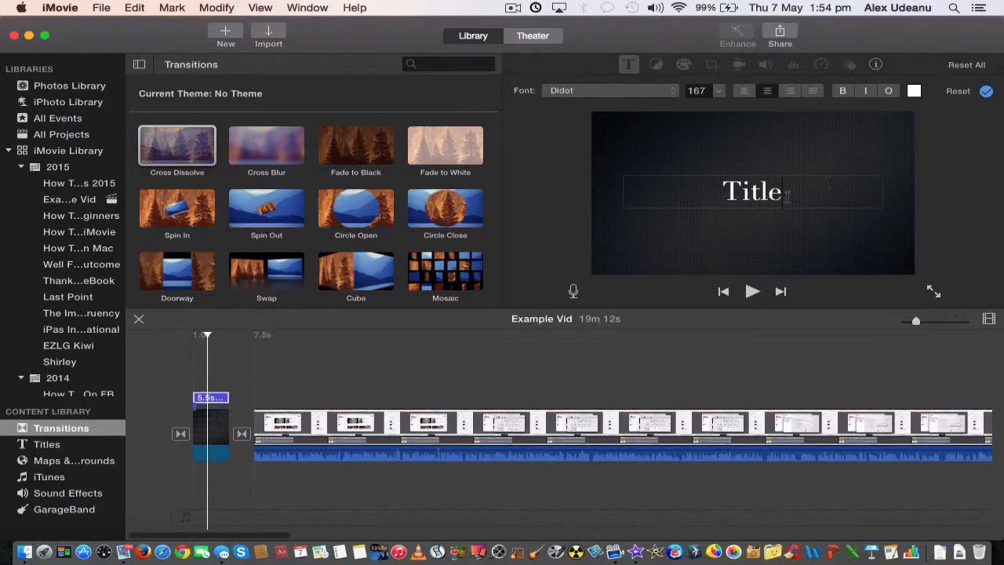
Set the title text's font to Noteworthy Bold and its size to 212.
drag(784, 191, 723, 192)
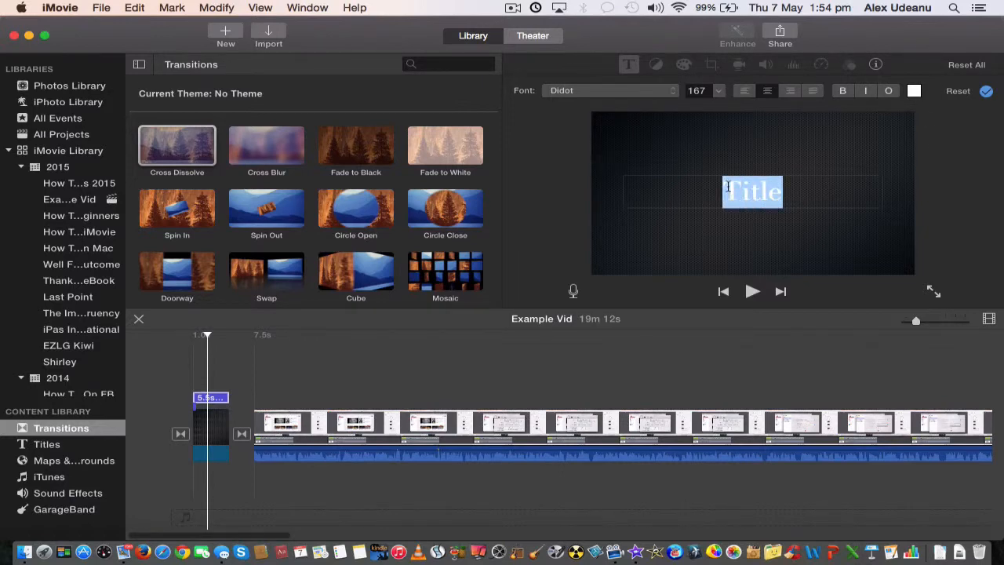
click(672, 96)
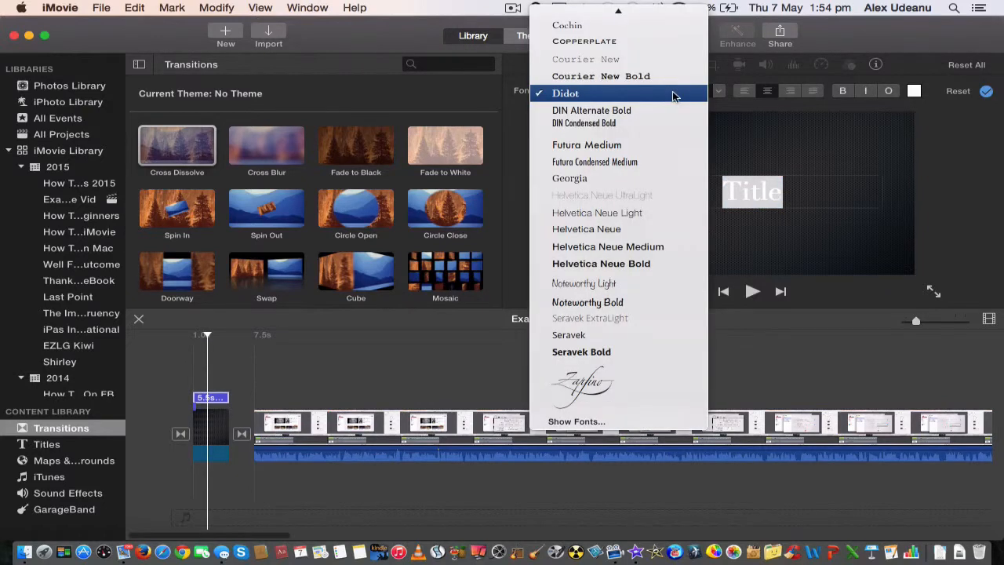
click(604, 306)
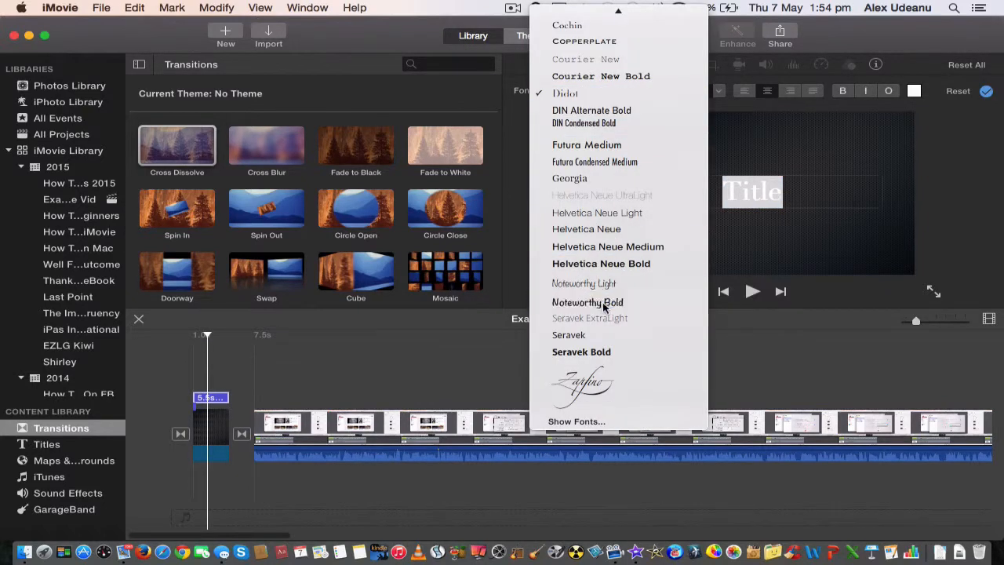
click(721, 92)
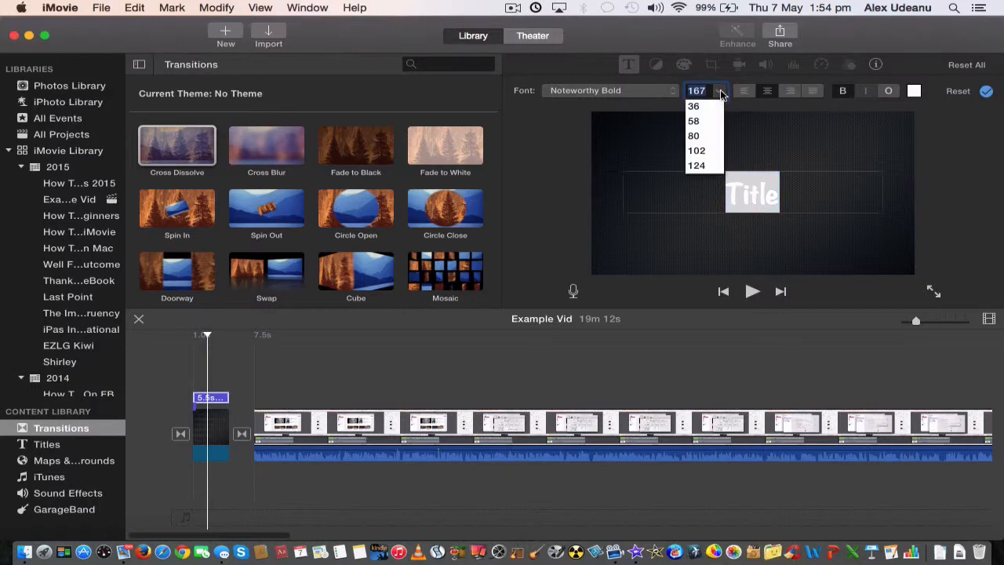
click(709, 151)
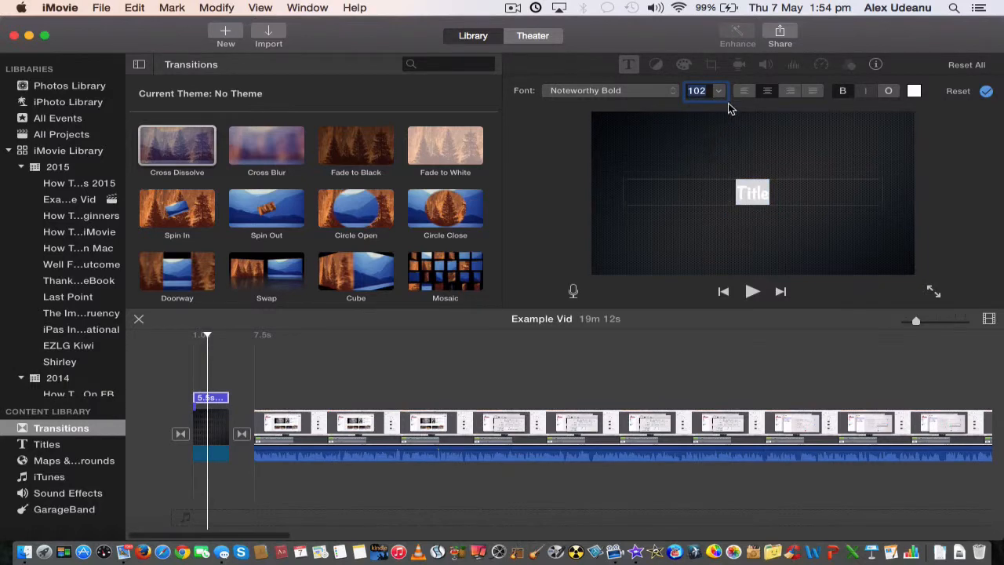
click(718, 91)
click(704, 135)
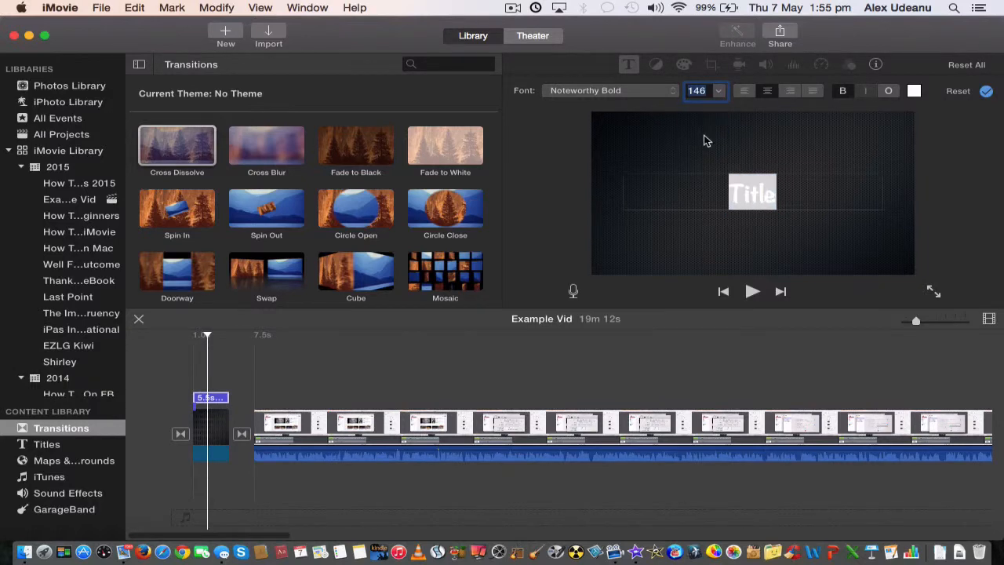
click(718, 91)
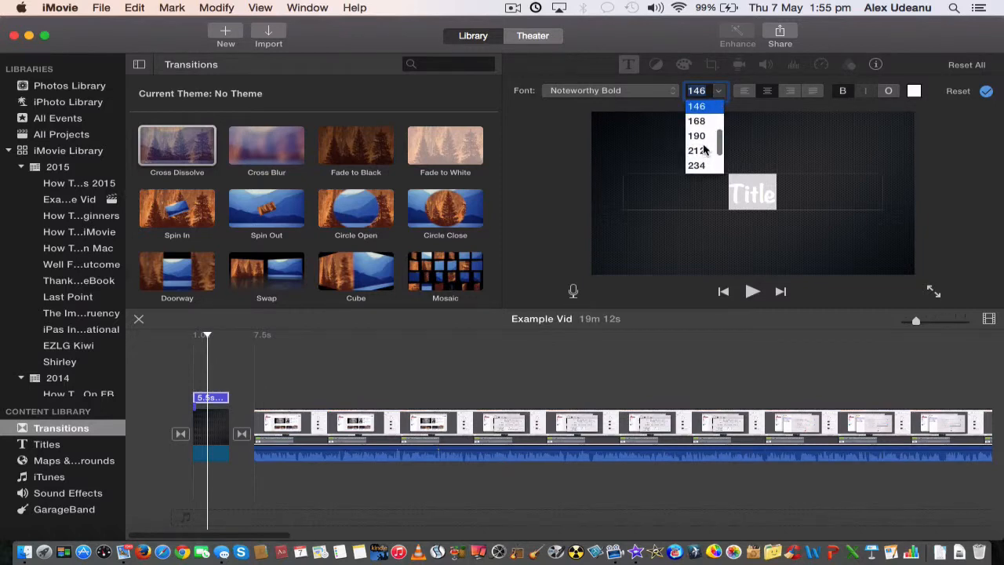
click(703, 150)
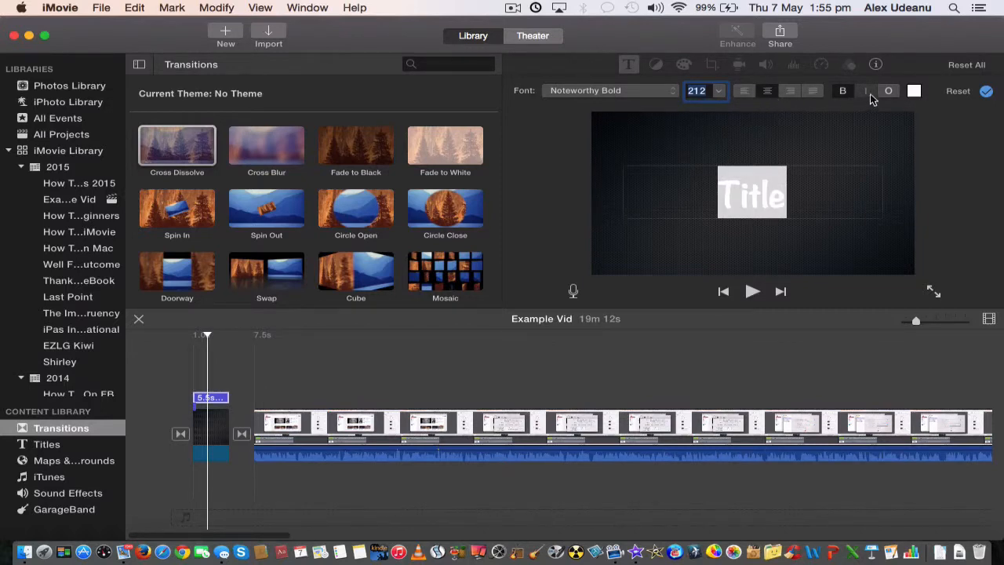
Color the title text Blueberry after trying Magenta, and close the color picker.
click(914, 92)
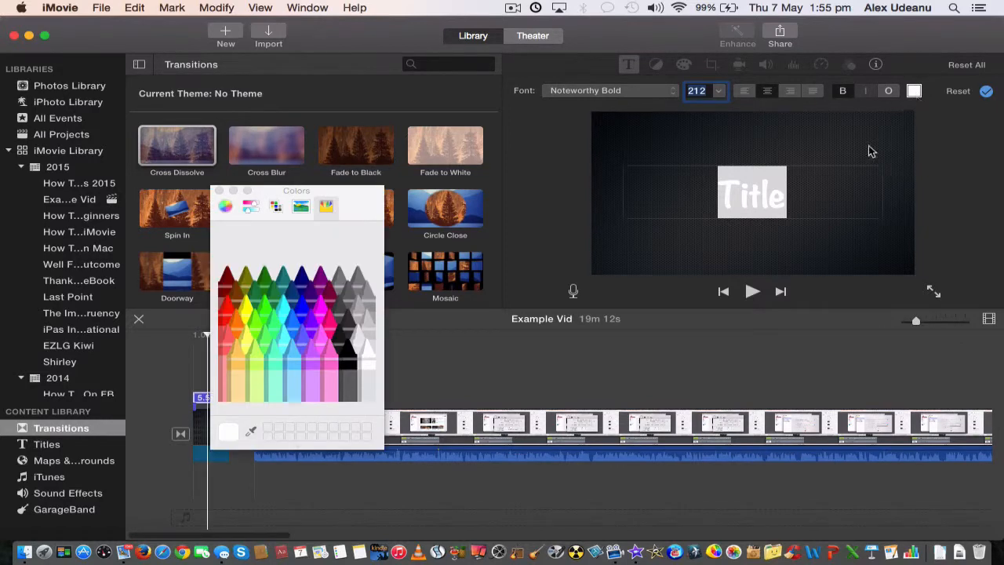
click(326, 316)
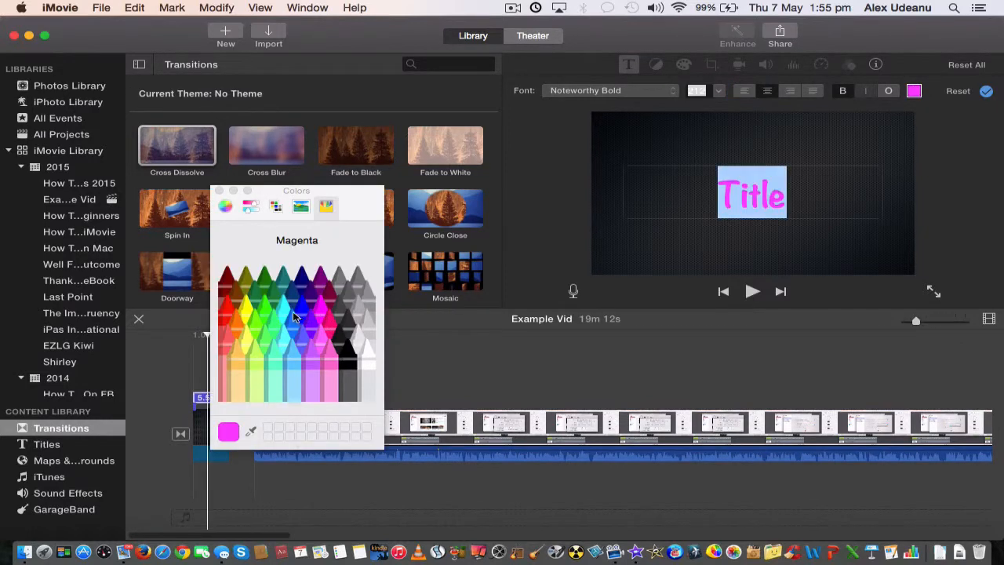
click(292, 317)
click(303, 313)
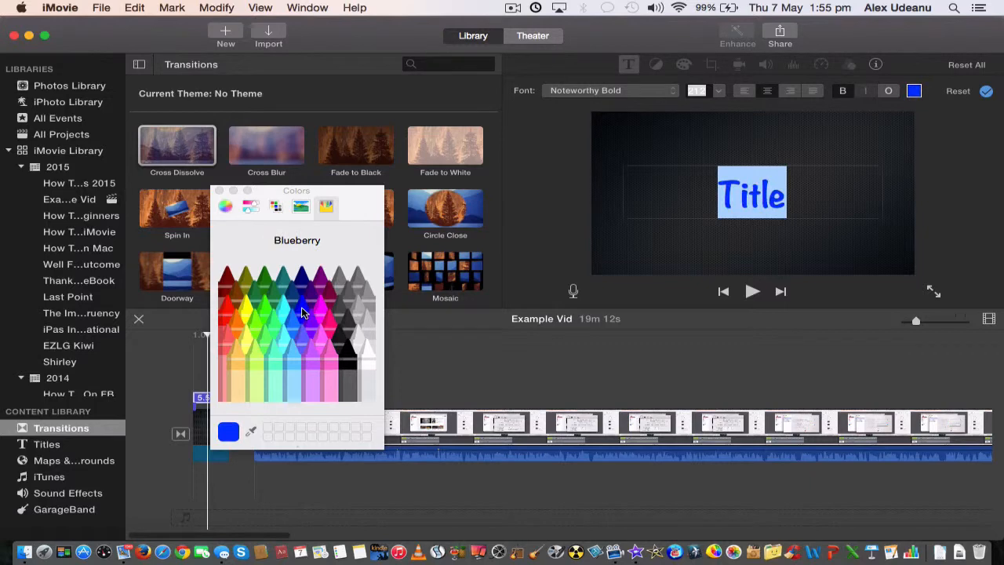
click(220, 192)
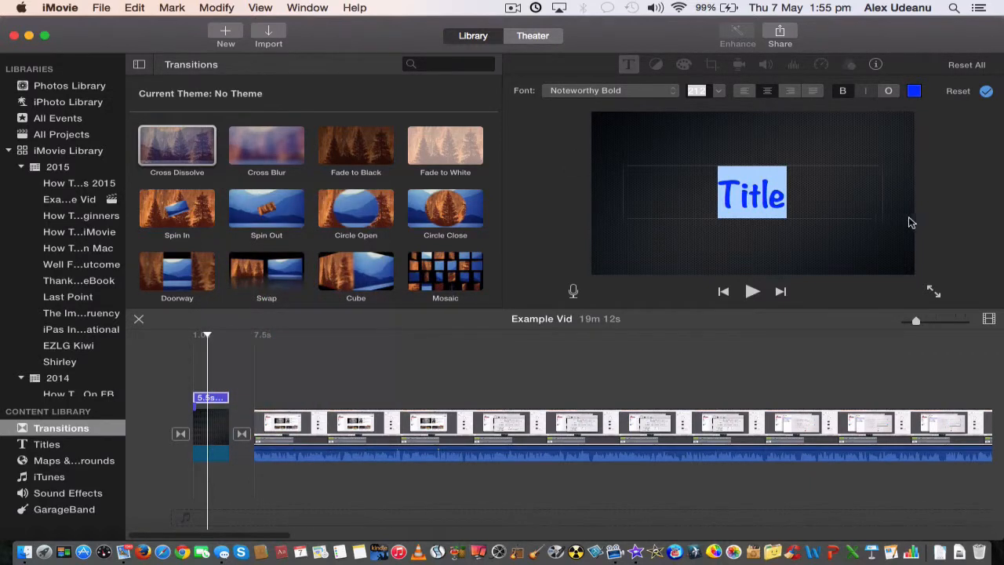
Extend the title text to read "Title Video" and finish editing it.
click(806, 201)
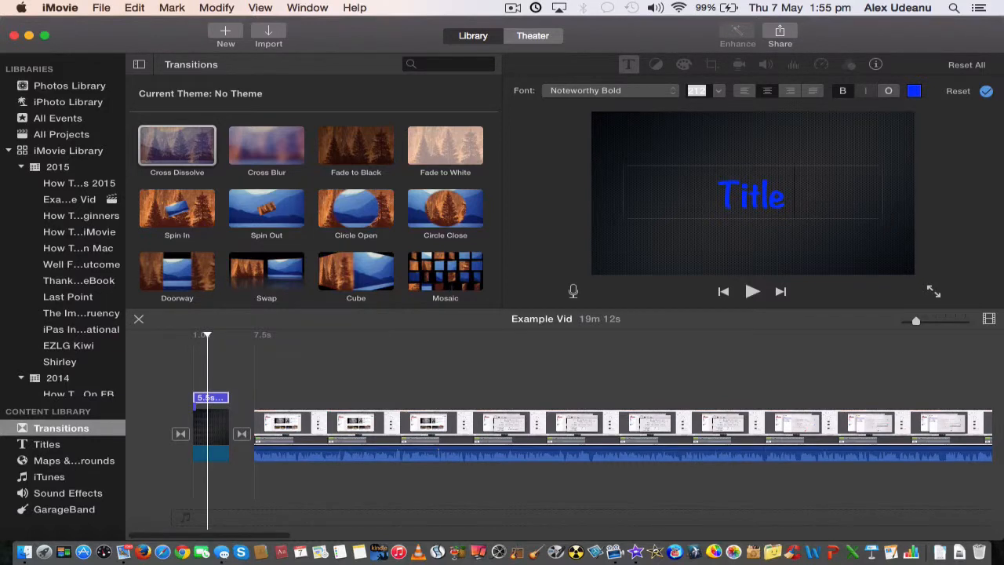
text(Video)
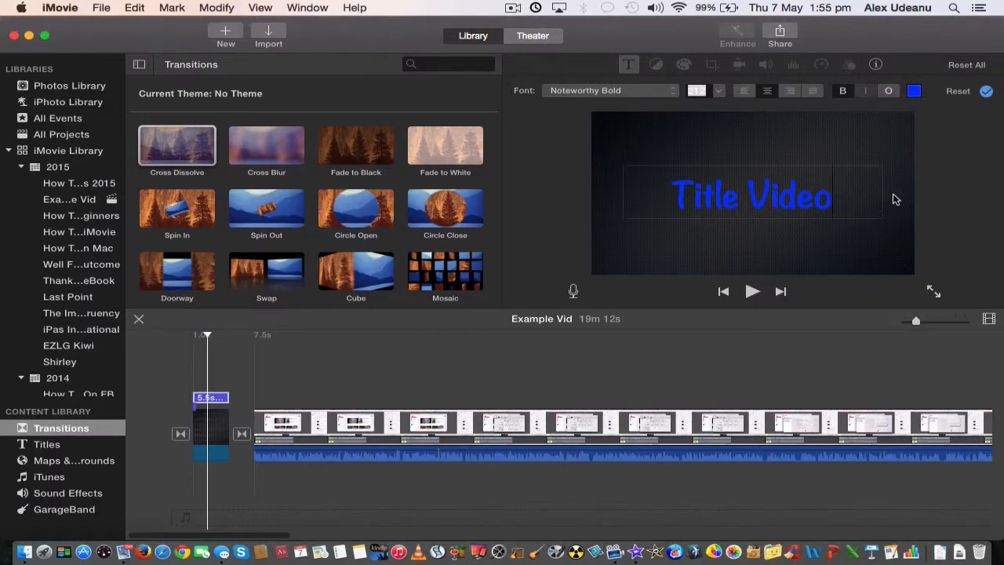
click(935, 193)
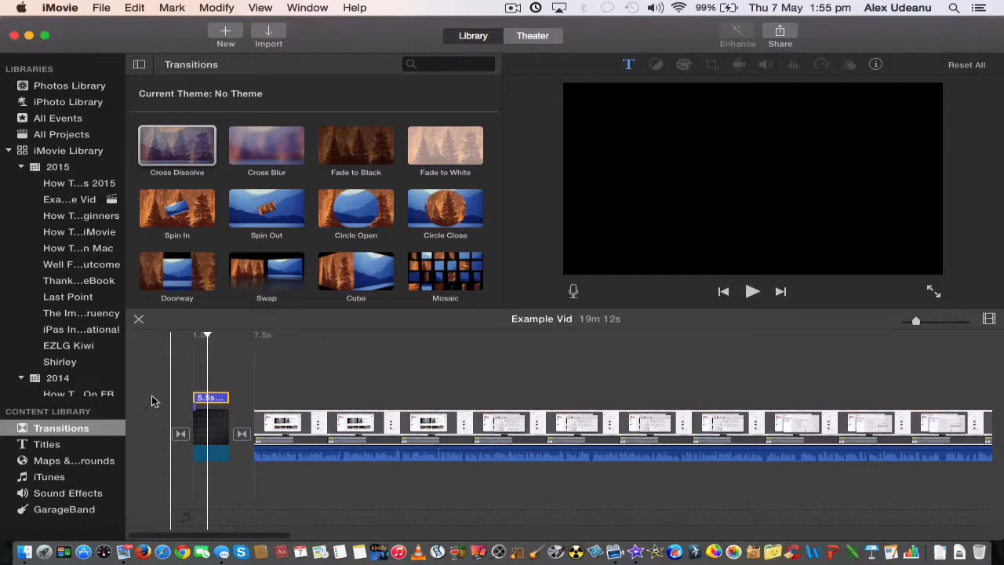
Delete the Cross Dissolve transition before the background clip and play the opening title.
click(180, 435)
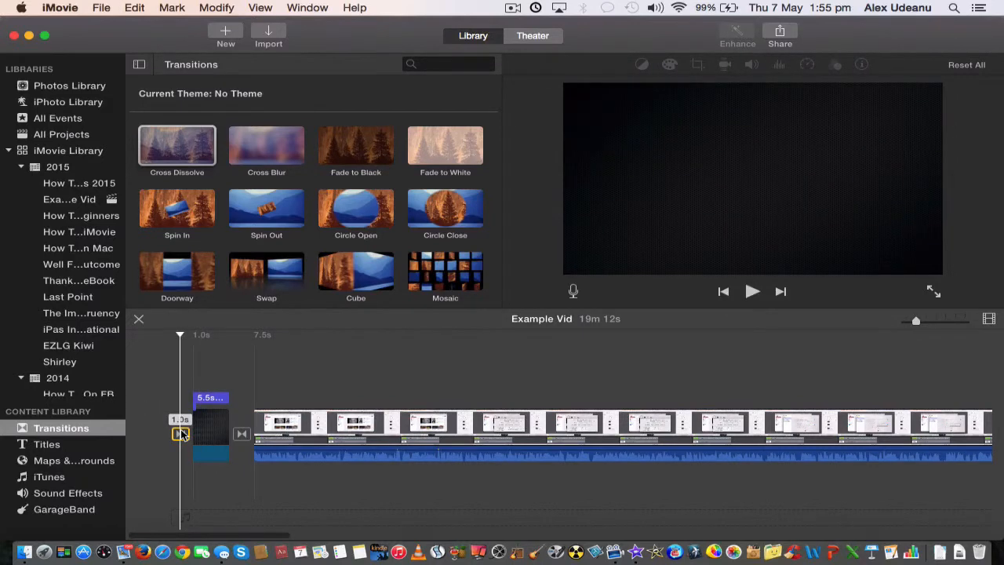
key(Delete)
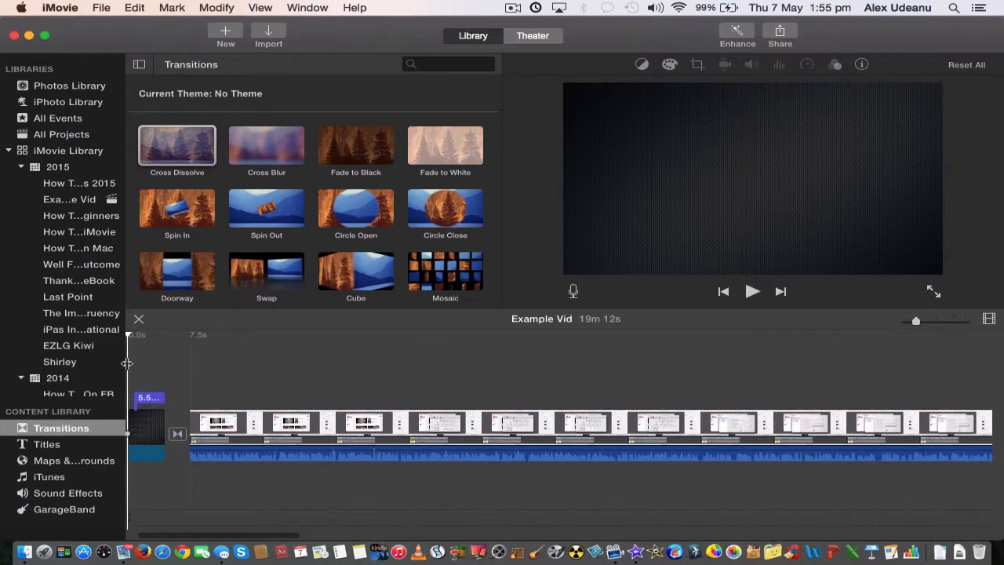
key(space)
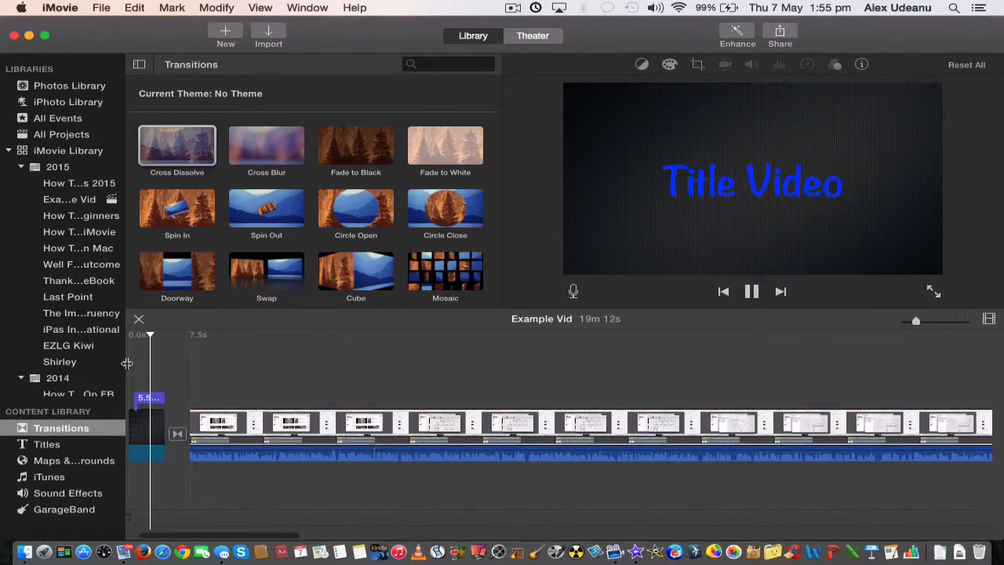
key(space)
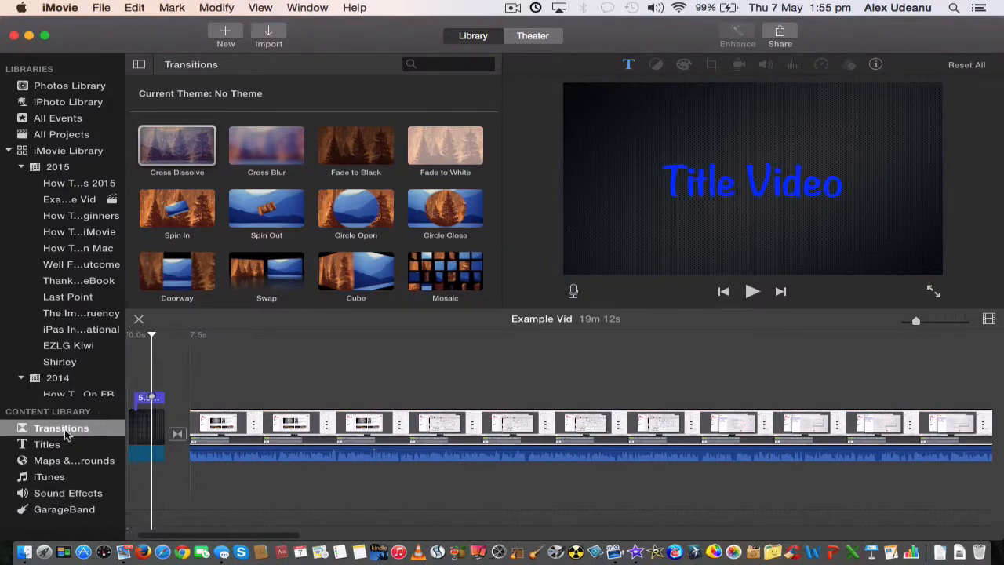
Add a Cross Dissolve transition before the opening background clip and play the opening.
drag(178, 149, 143, 432)
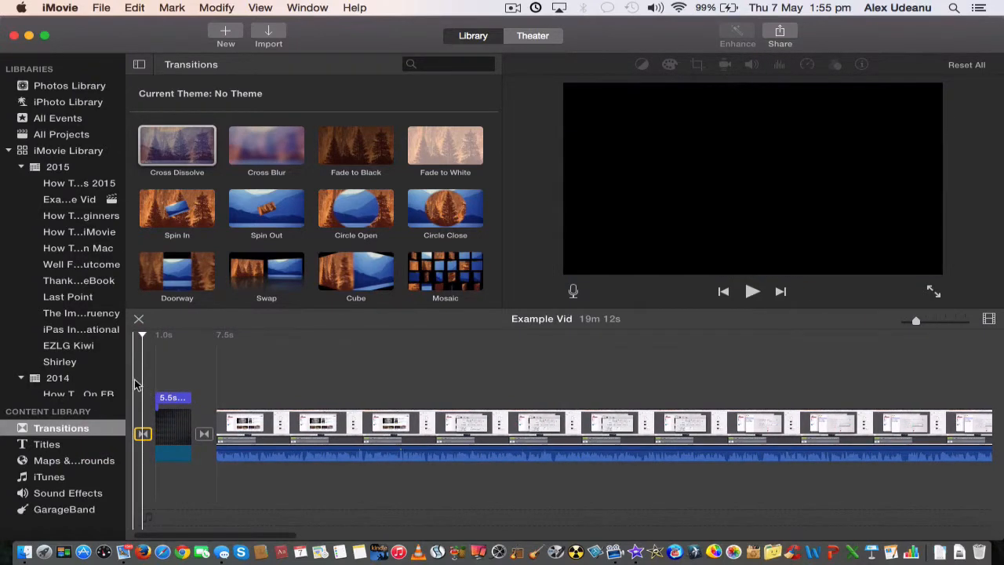
key(space)
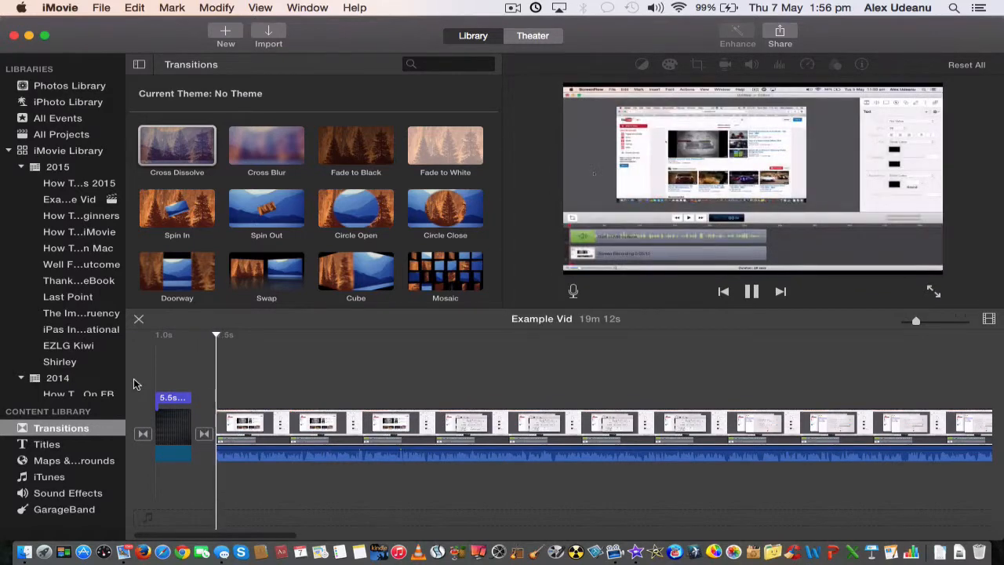
key(space)
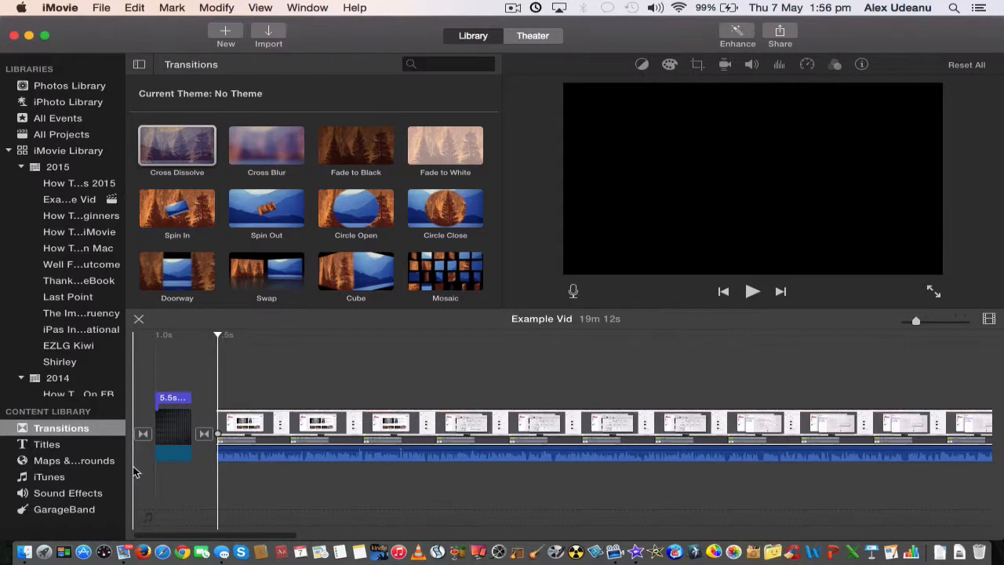
Browse the iTunes music and the iLife Sound Effects collection for opening music.
click(63, 477)
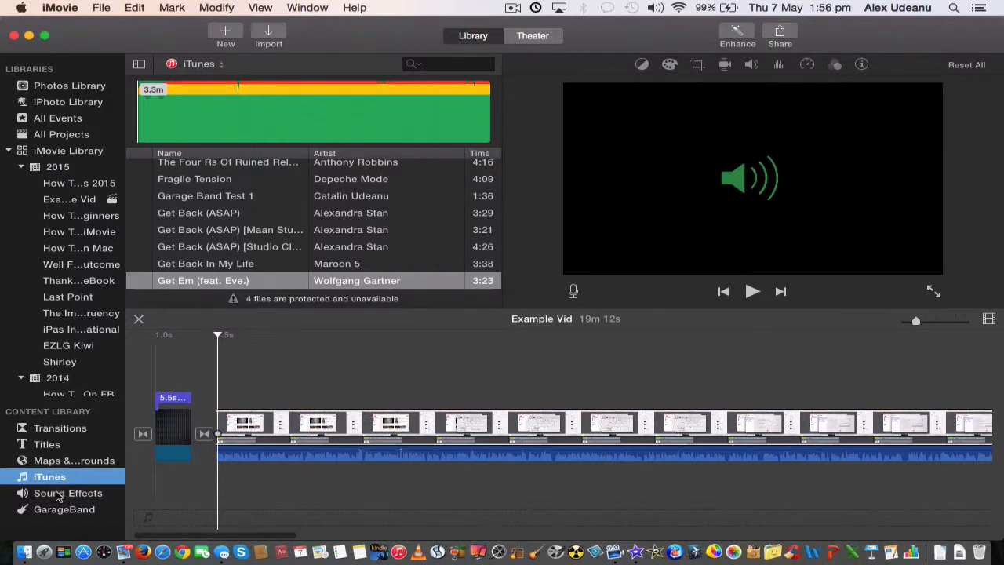
click(59, 494)
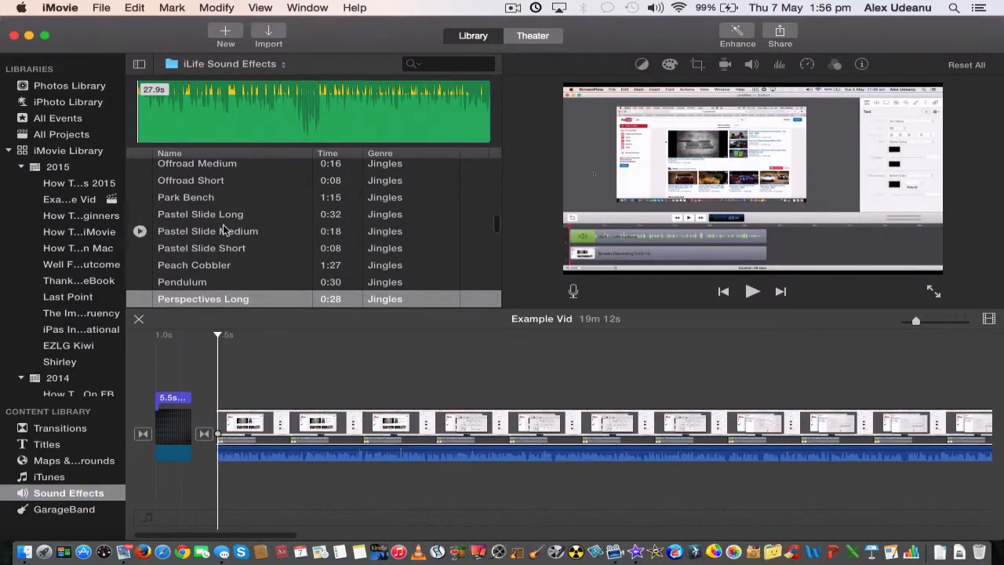
click(282, 66)
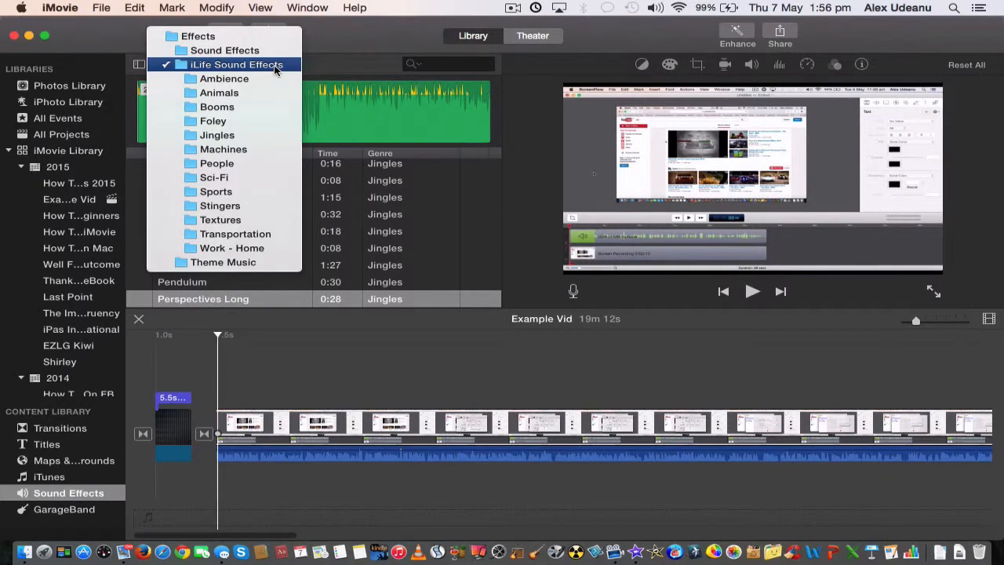
click(274, 67)
scroll(288, 196, down, 3)
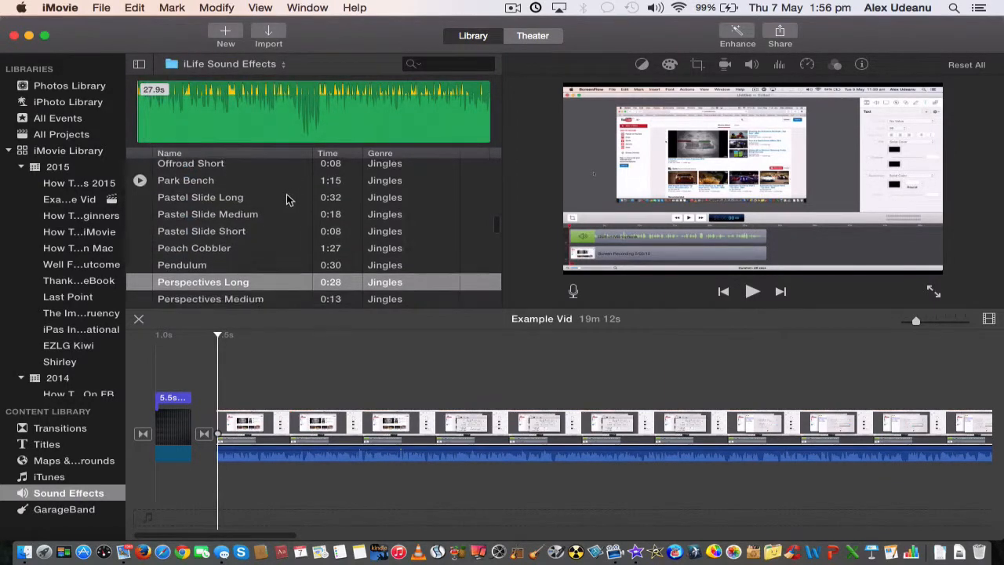
scroll(287, 199, up, 10)
scroll(288, 198, down, 5)
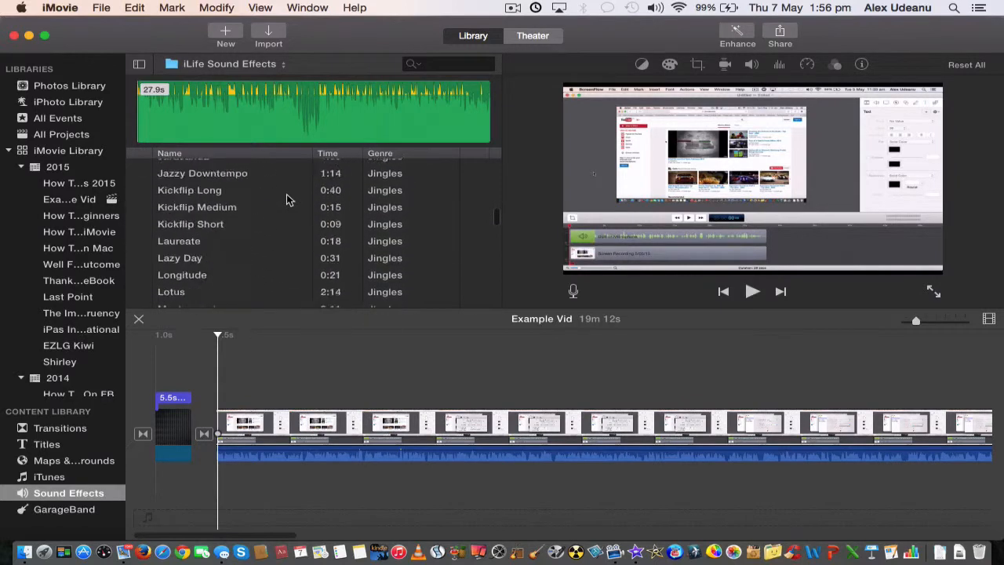
scroll(288, 198, down, 5)
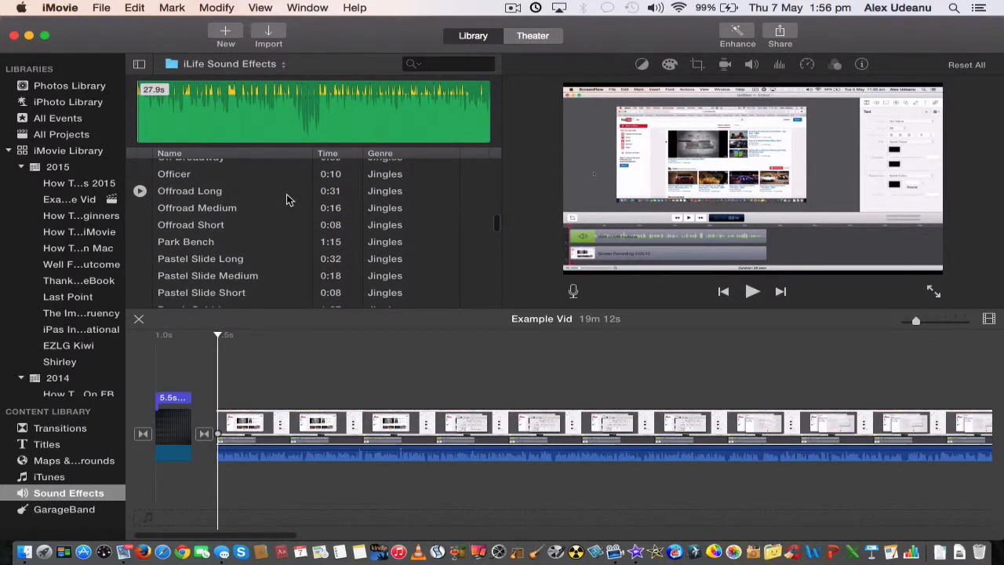
Preview the Offroad Medium and Island Medium jingles from the iLife Sound Effects.
click(200, 208)
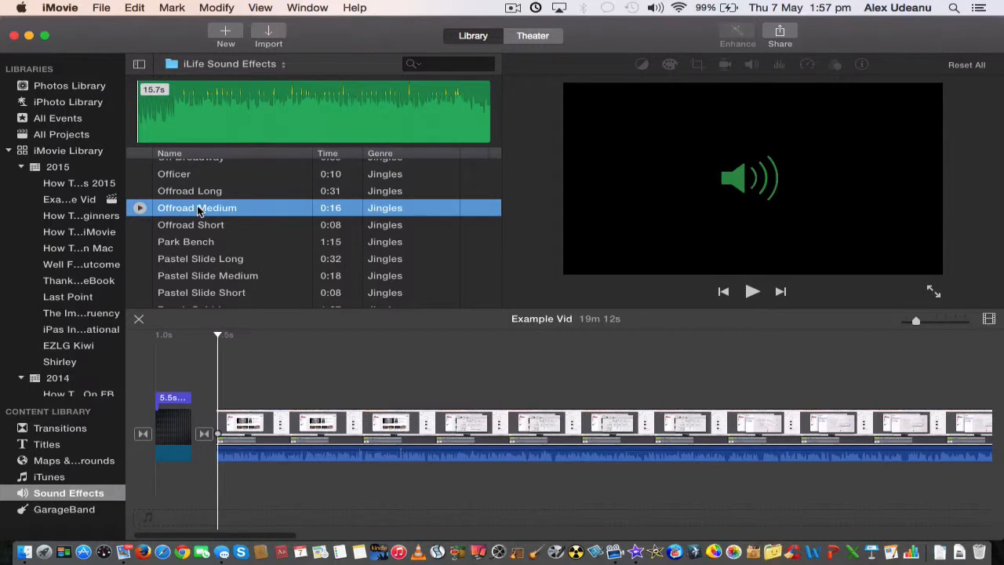
key(space)
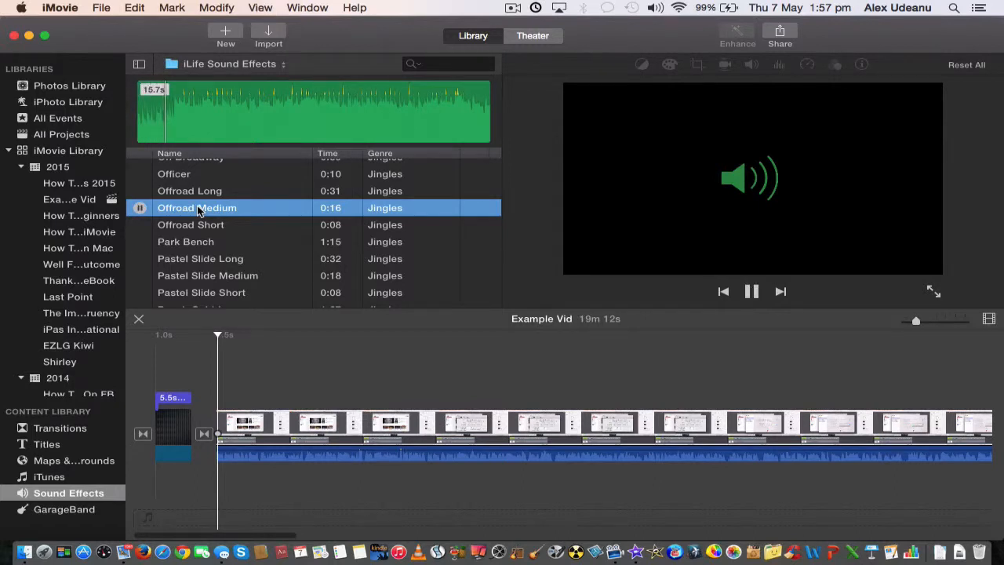
key(space)
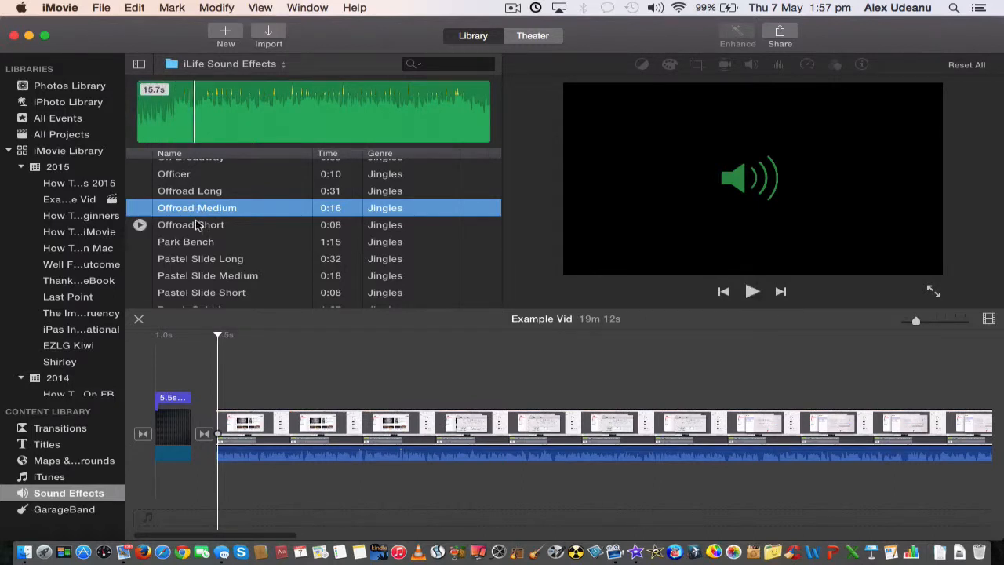
scroll(196, 227, down, 10)
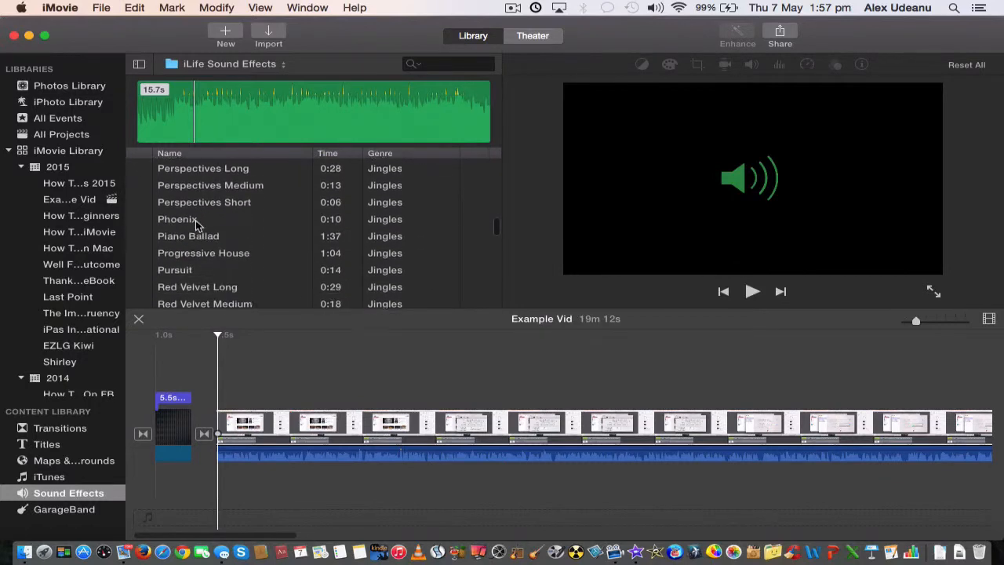
scroll(196, 226, down, 9)
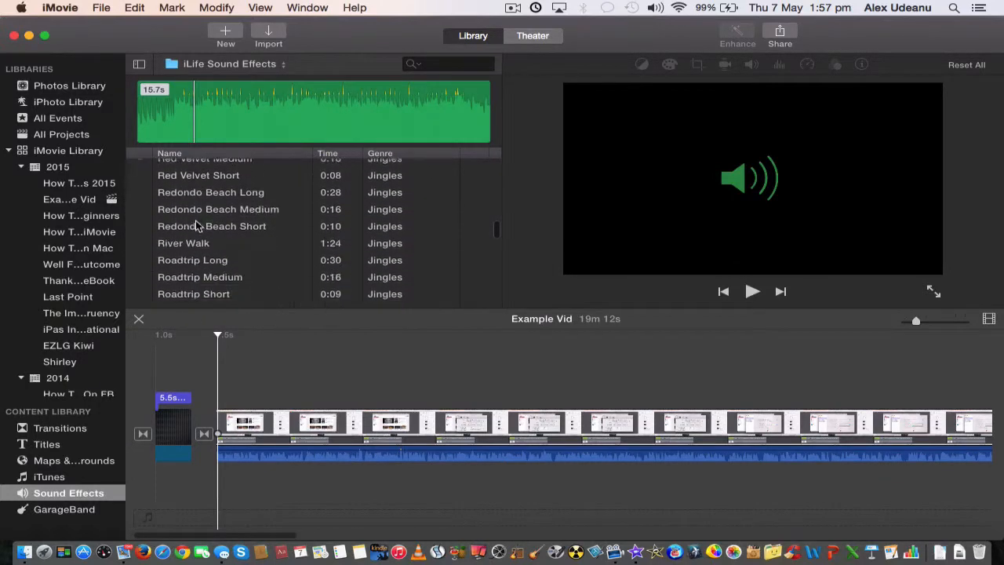
scroll(196, 226, up, 15)
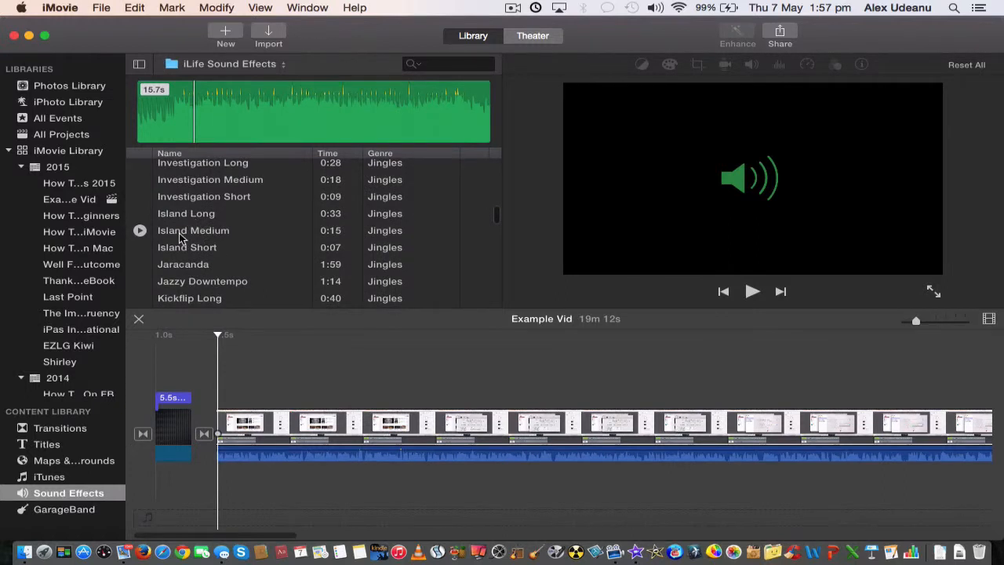
click(166, 234)
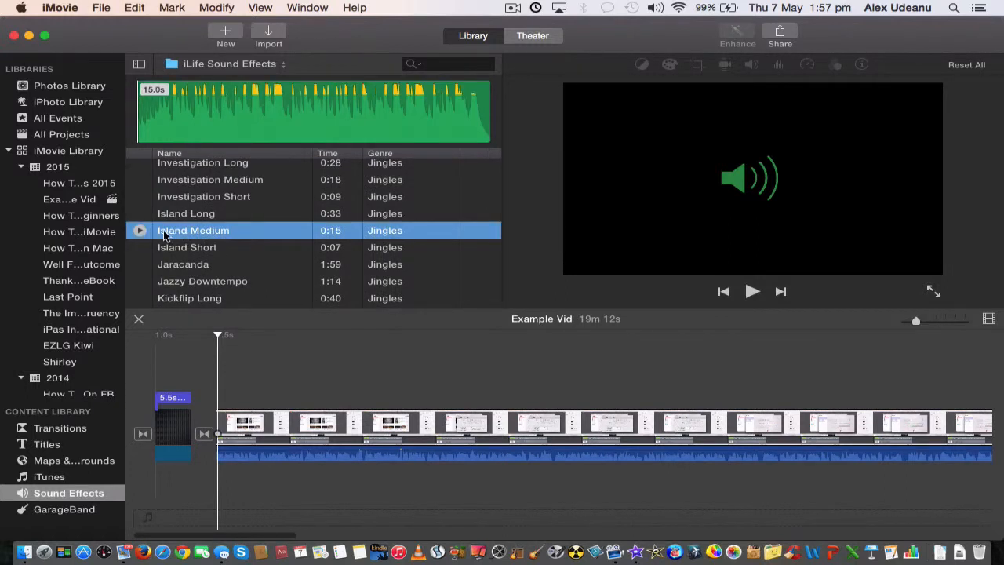
click(139, 232)
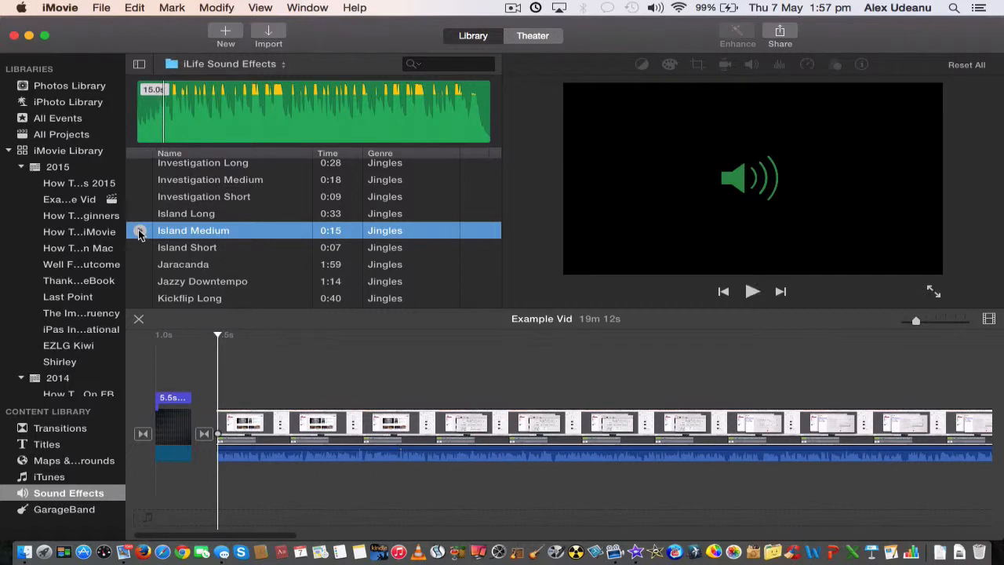
Preview the Investigation Medium jingle, then place it beneath the start of the movie and trim it to 7.5 s.
scroll(139, 232, up, 3)
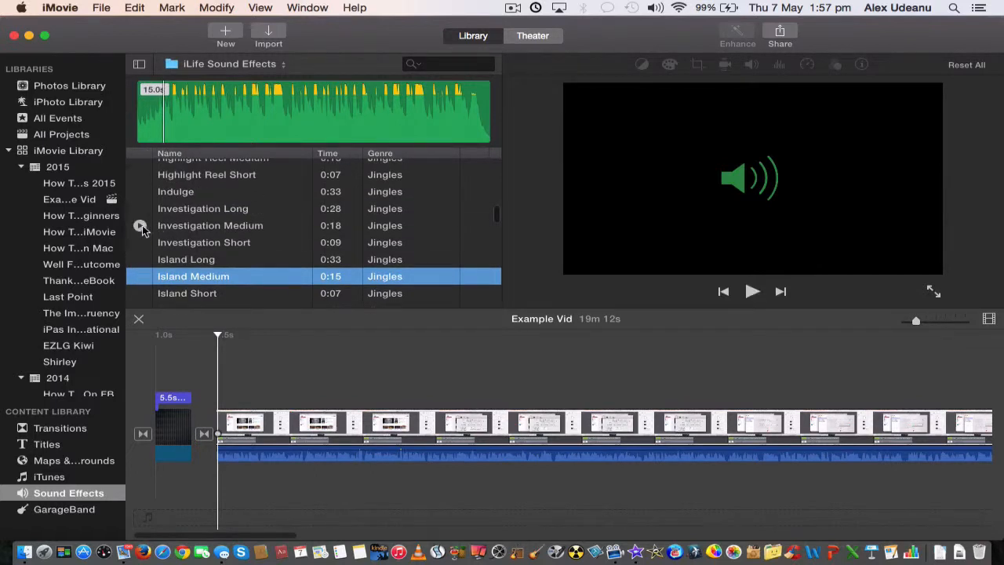
click(140, 227)
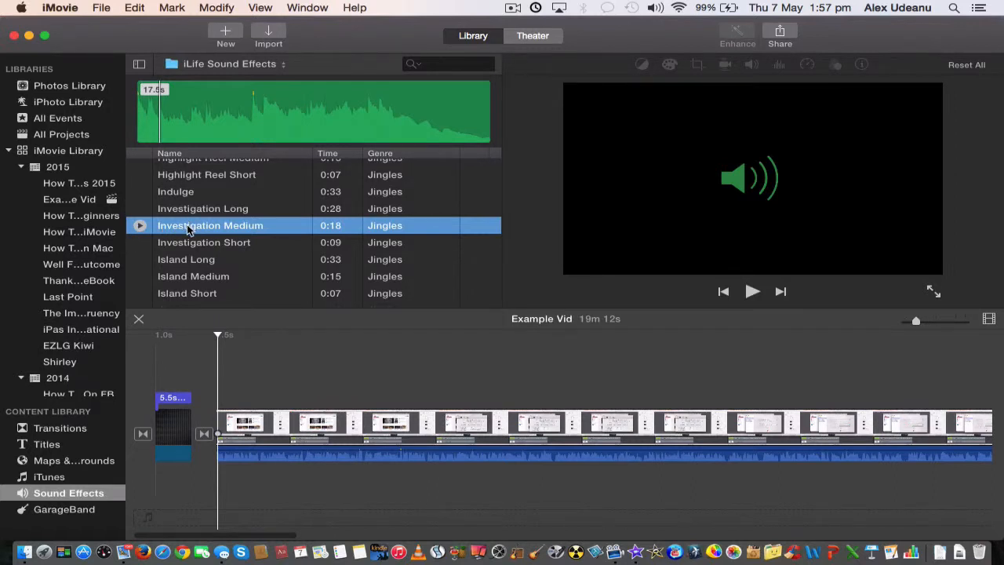
drag(188, 229, 133, 483)
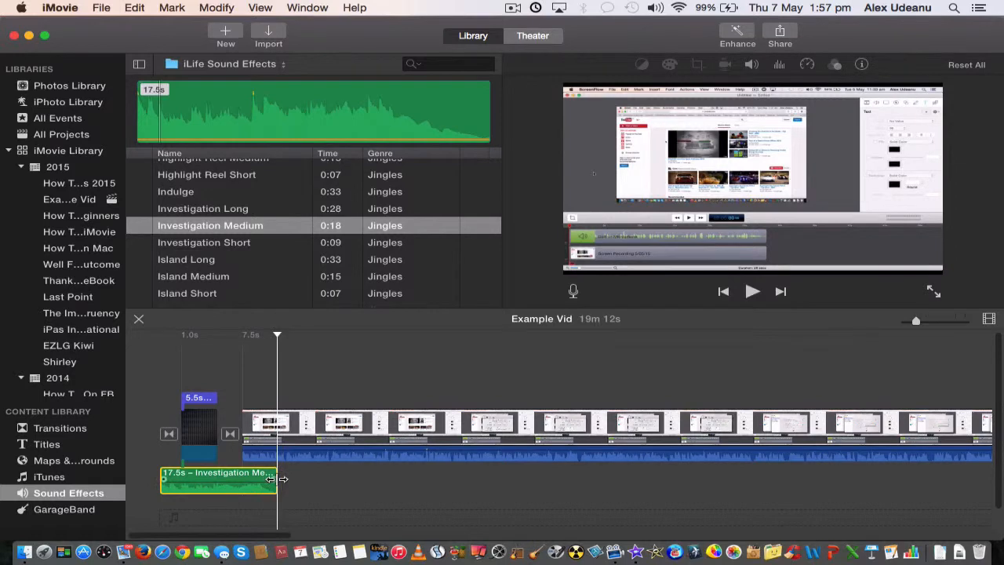
drag(276, 478, 239, 486)
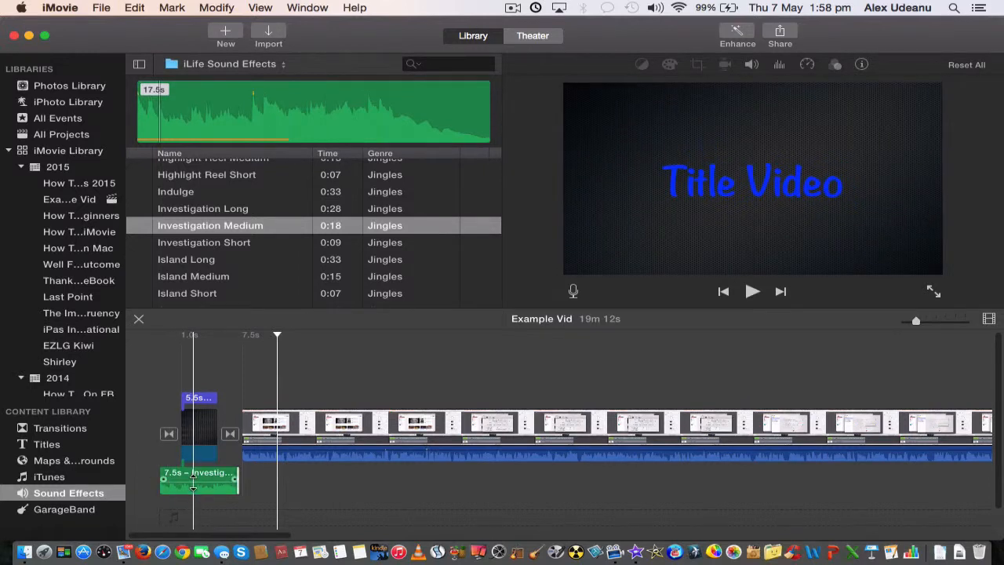
Lower the volume of the Investigation Medium jingle beneath the opening title.
drag(193, 481, 194, 485)
click(205, 478)
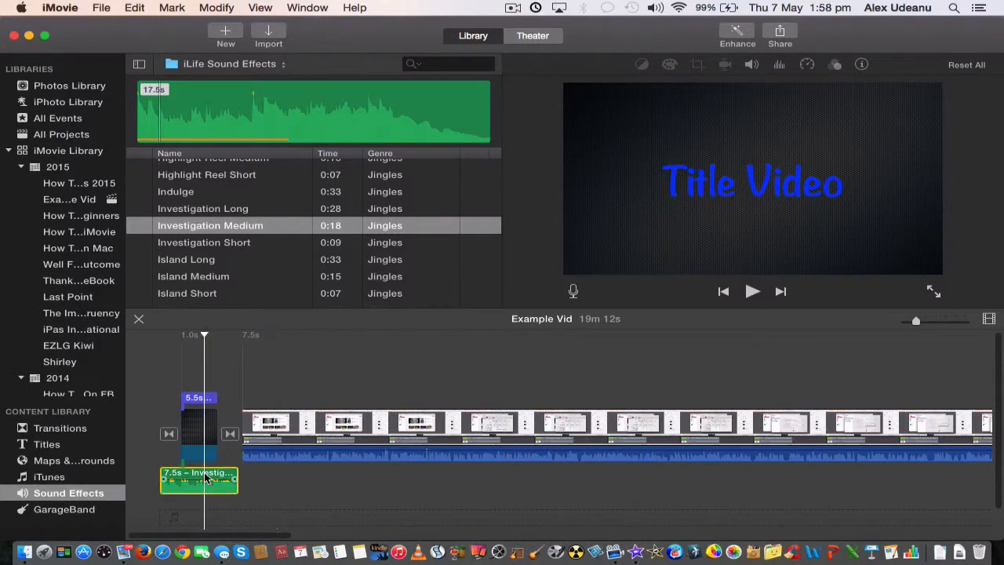
click(751, 66)
mouse_move(673, 91)
mouse_down()
mouse_move(638, 96)
mouse_move(660, 96)
mouse_up()
Set the main video clip's audio volume to 51% after trying 40%.
click(510, 452)
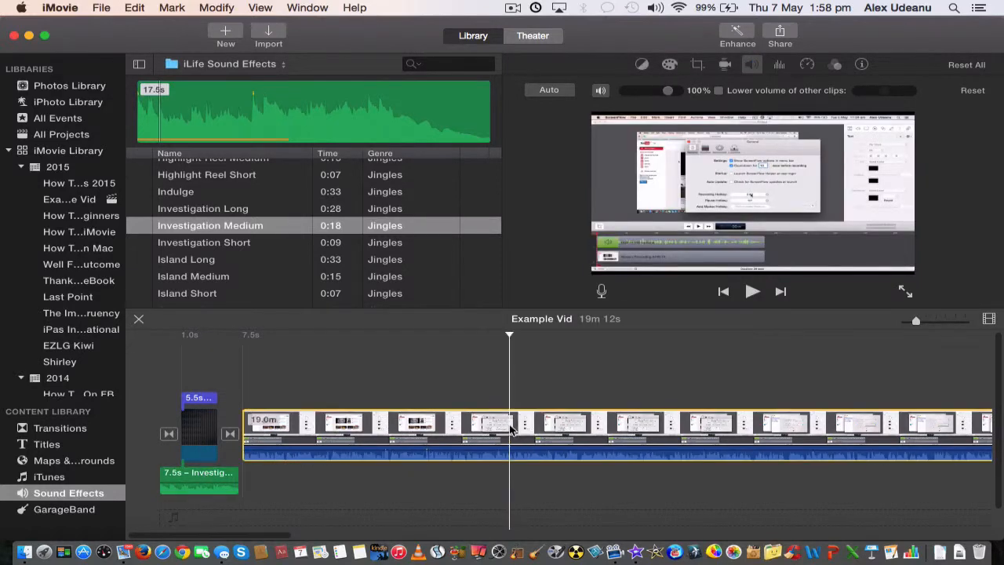
drag(509, 445, 509, 442)
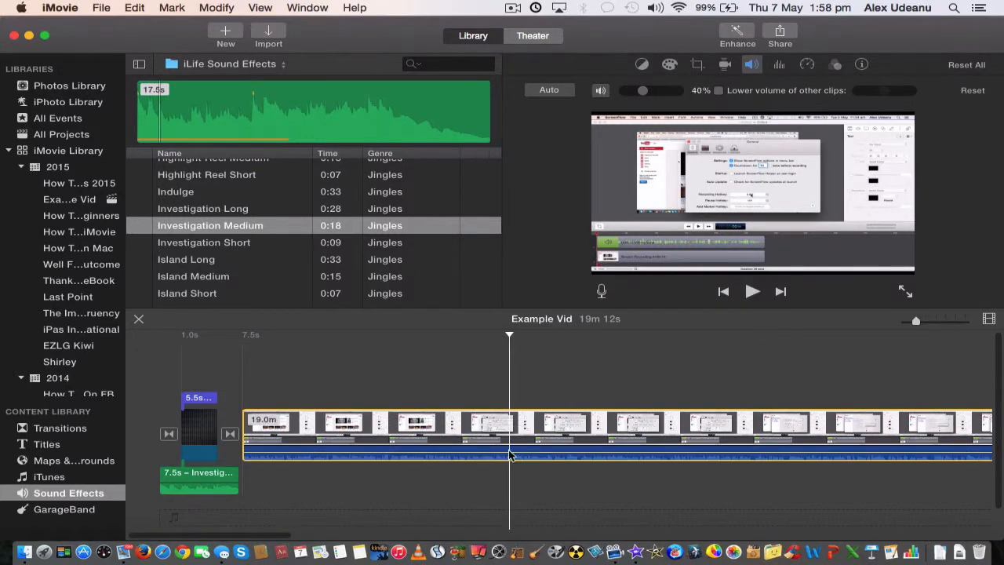
drag(643, 92, 647, 93)
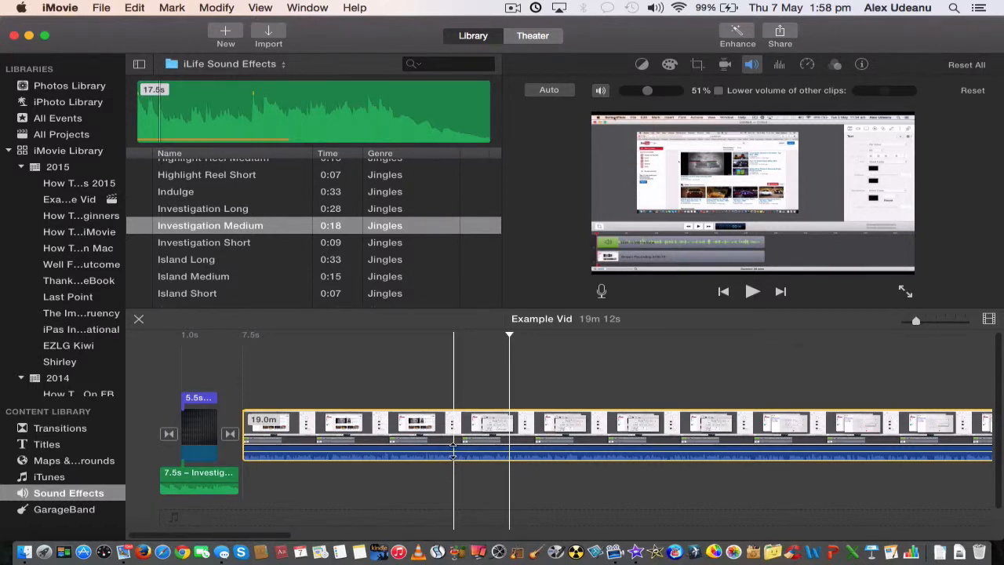
click(453, 453)
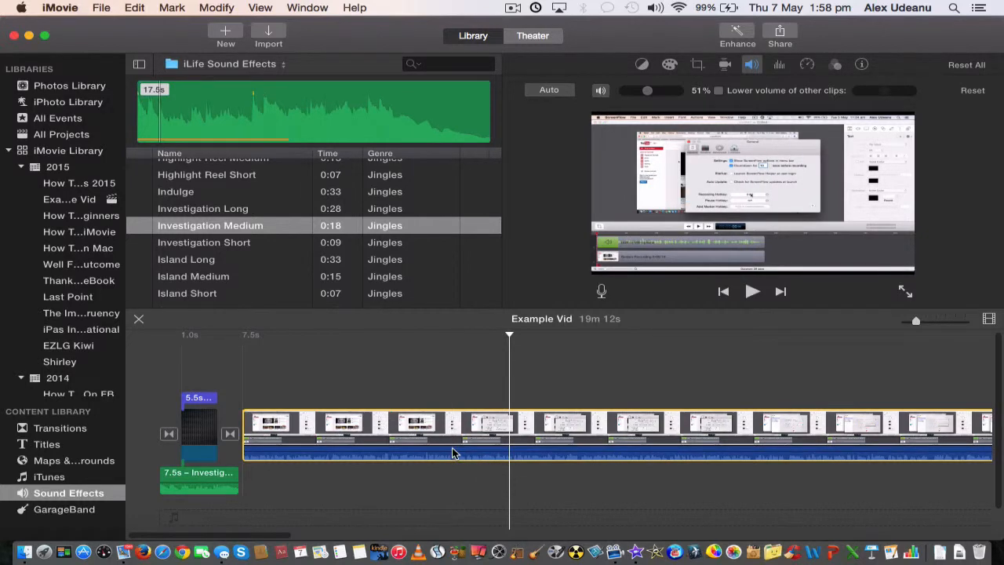
Lower the audio in a short section of the main clip with an earlier, gradual fade down, and play that section.
drag(451, 423, 518, 435)
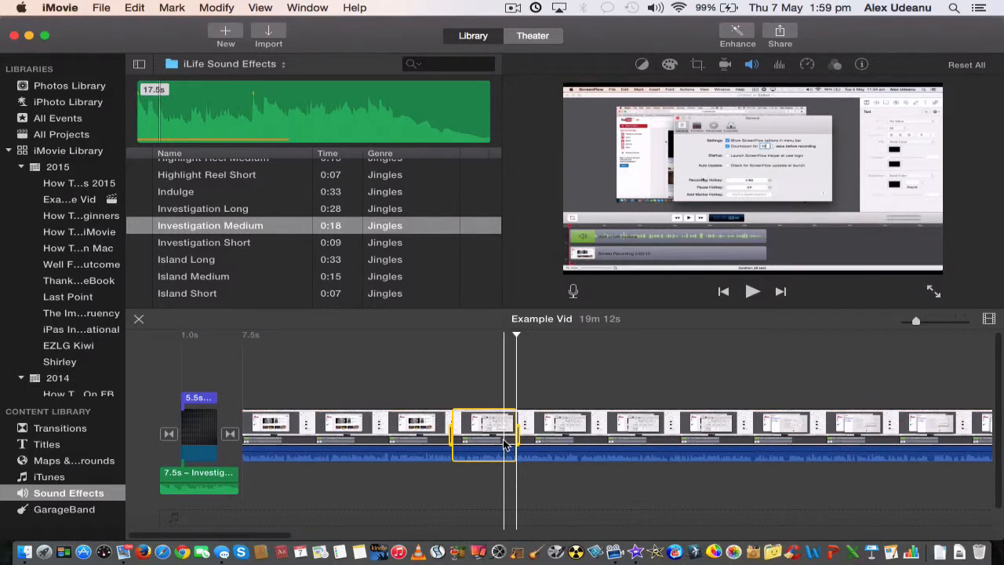
drag(492, 454, 493, 460)
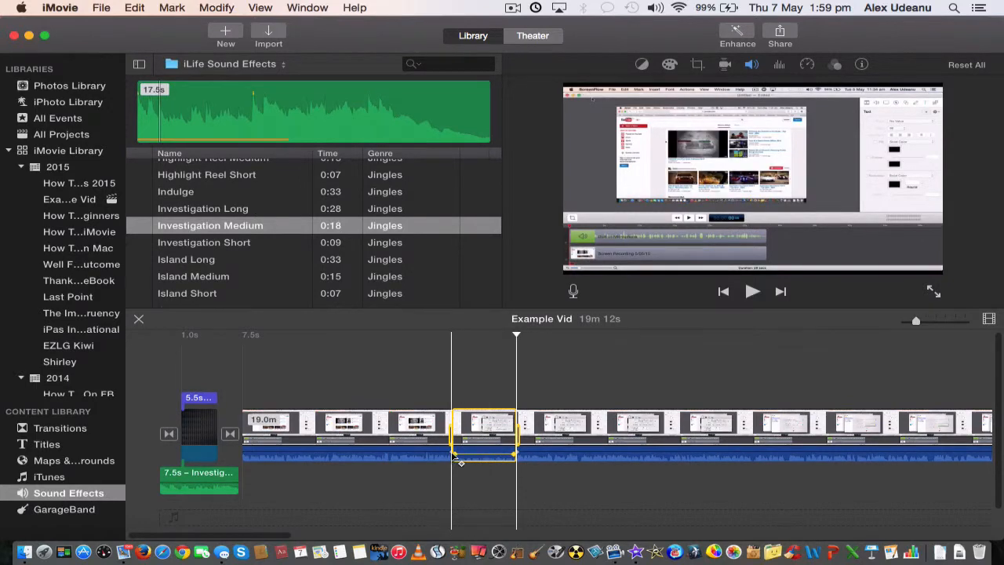
drag(448, 454, 423, 454)
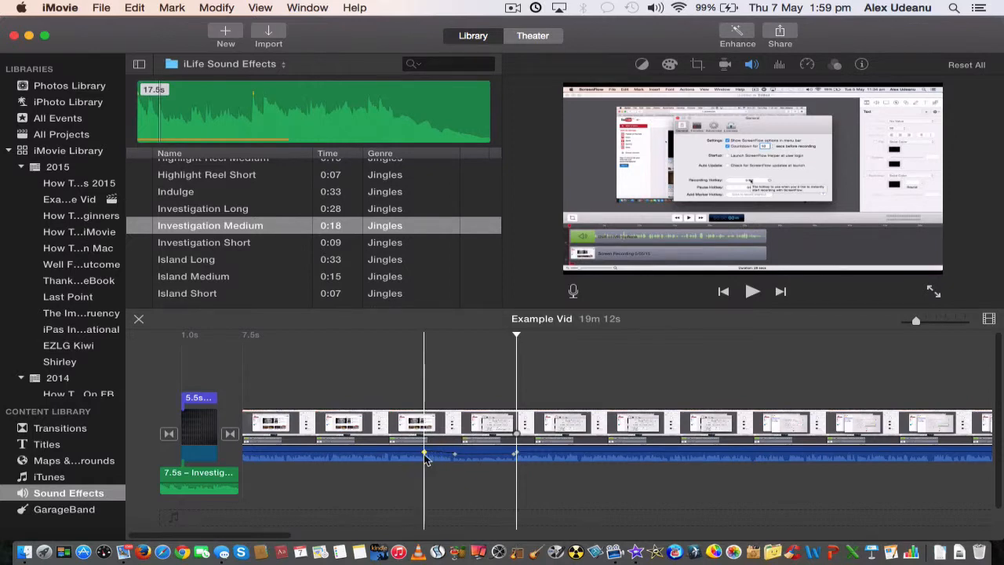
click(486, 455)
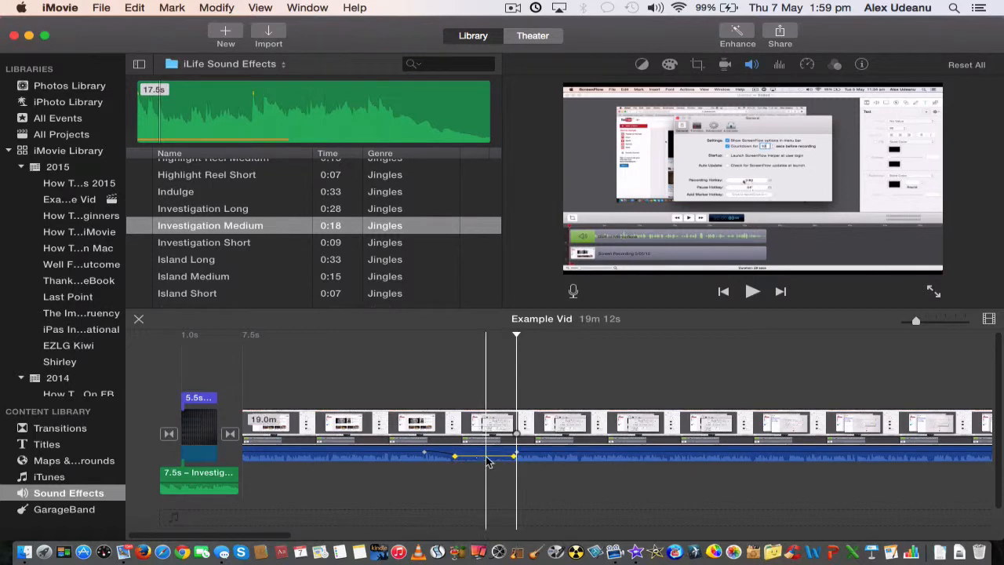
click(408, 390)
key(space)
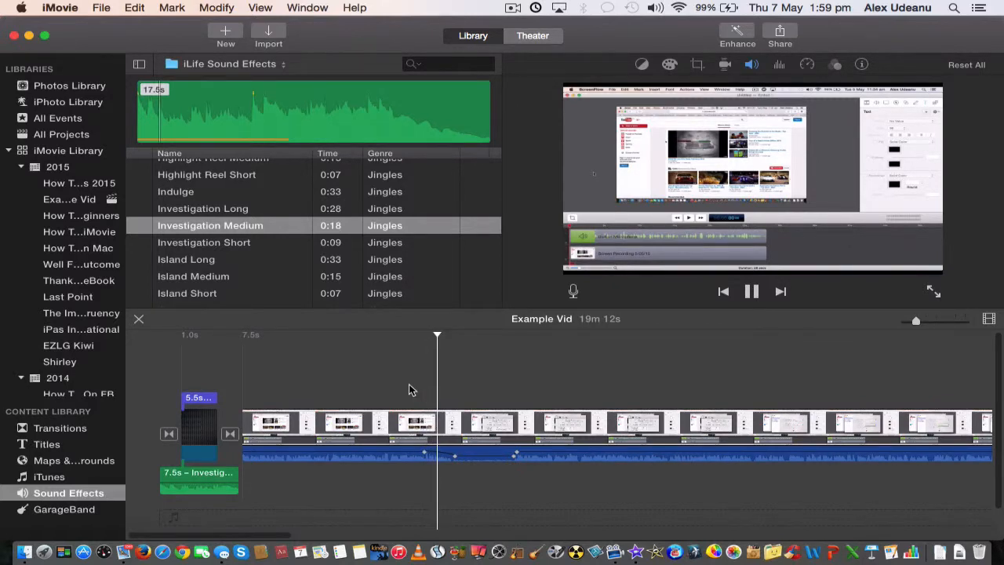
click(455, 375)
key(space)
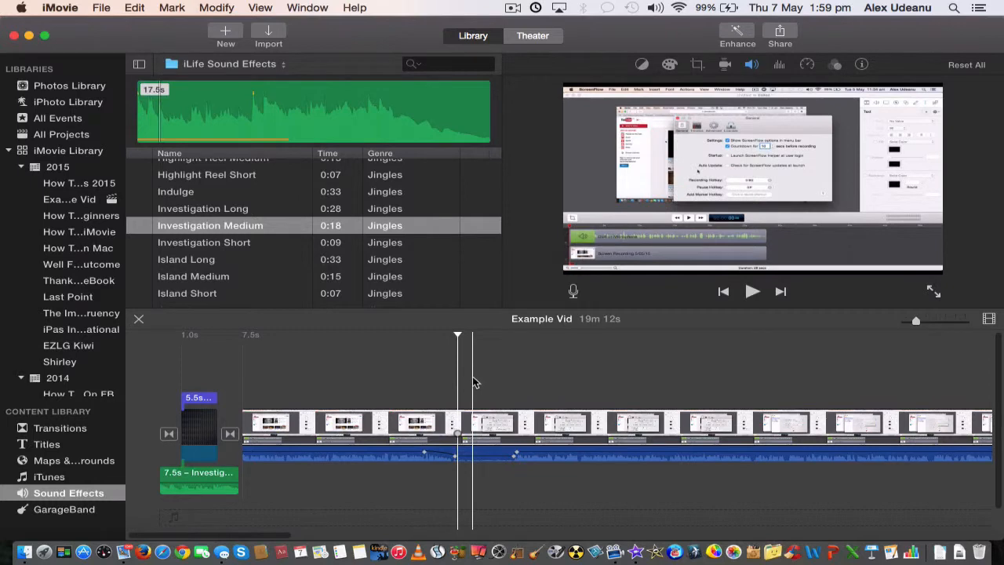
Spread apart the two volume keyframes ending the quieter section so the main clip's audio rises back gradually.
click(514, 455)
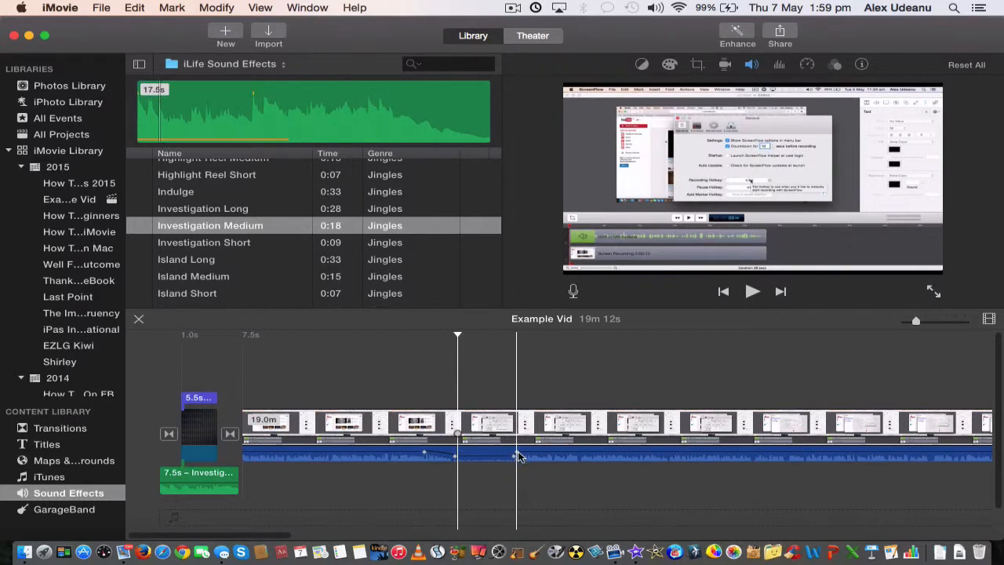
mouse_move(517, 453)
mouse_down()
mouse_move(546, 455)
mouse_move(510, 455)
mouse_up()
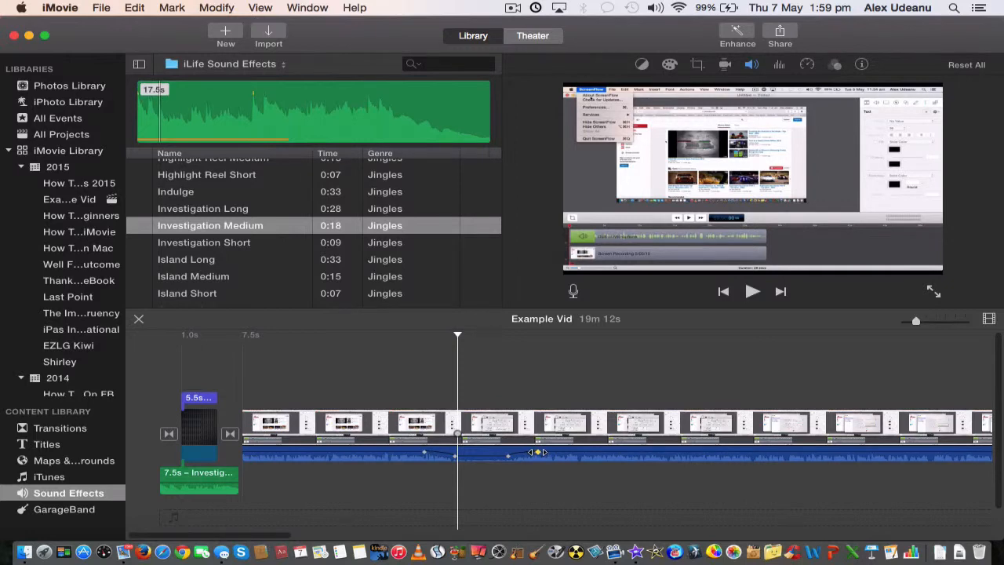
click(537, 452)
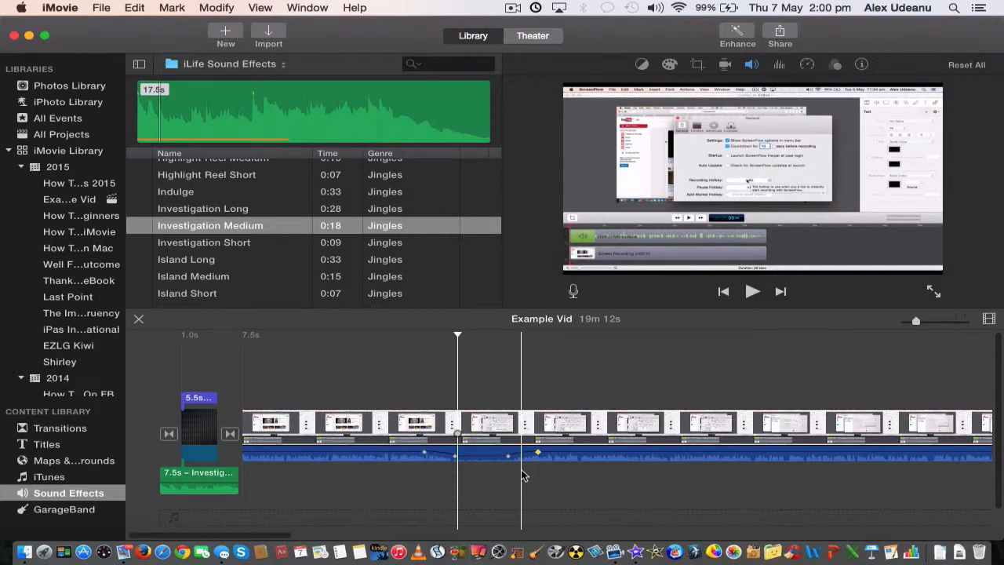
Undo the volume dip edits on the main clip's audio until all of its volume keyframes are gone.
click(522, 471)
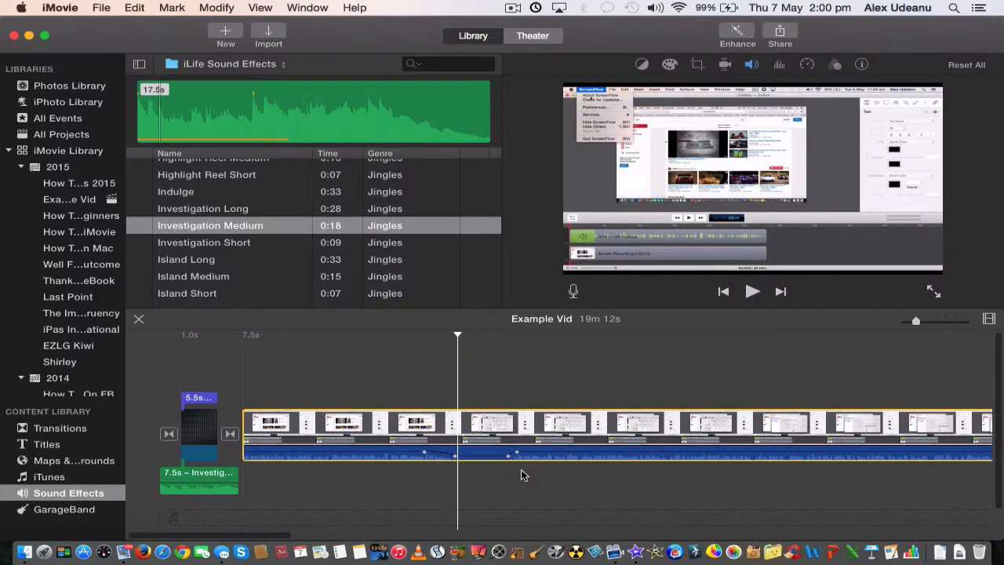
key(super+z)
key(super+z)
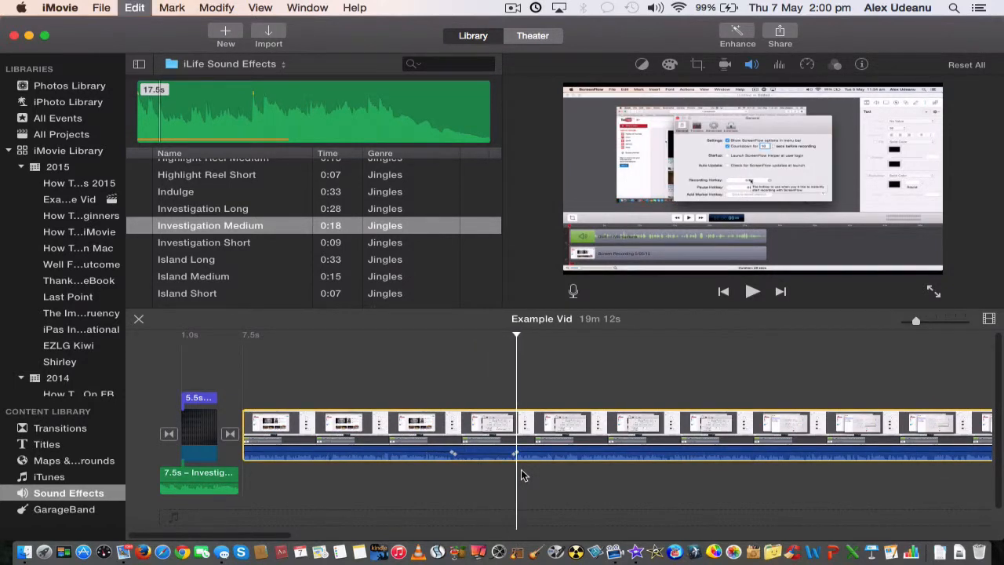
key(super+z)
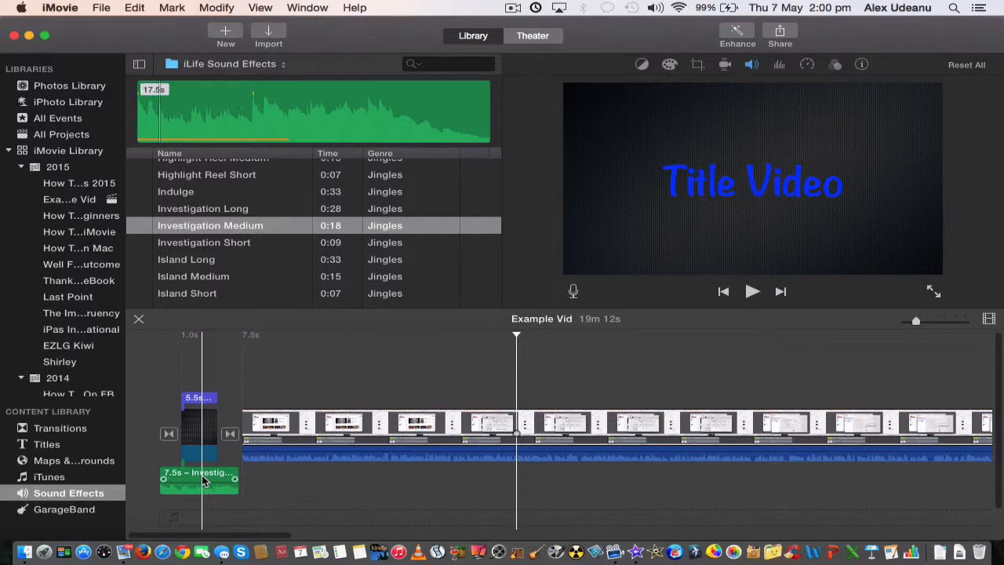
Add a long fade-in and fade-out to the Investigation Medium jingle under the opening title, and play the opening.
click(147, 384)
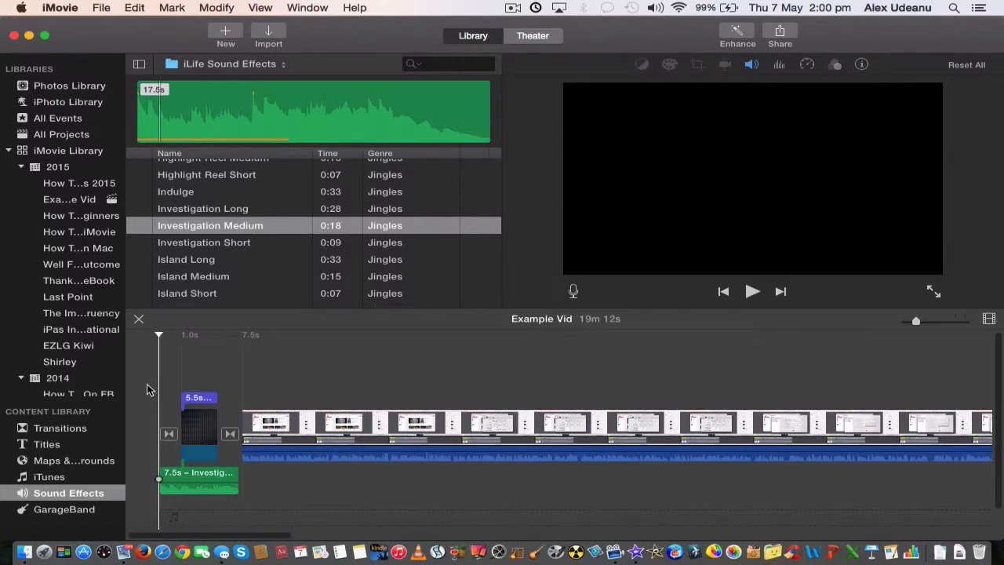
key(space)
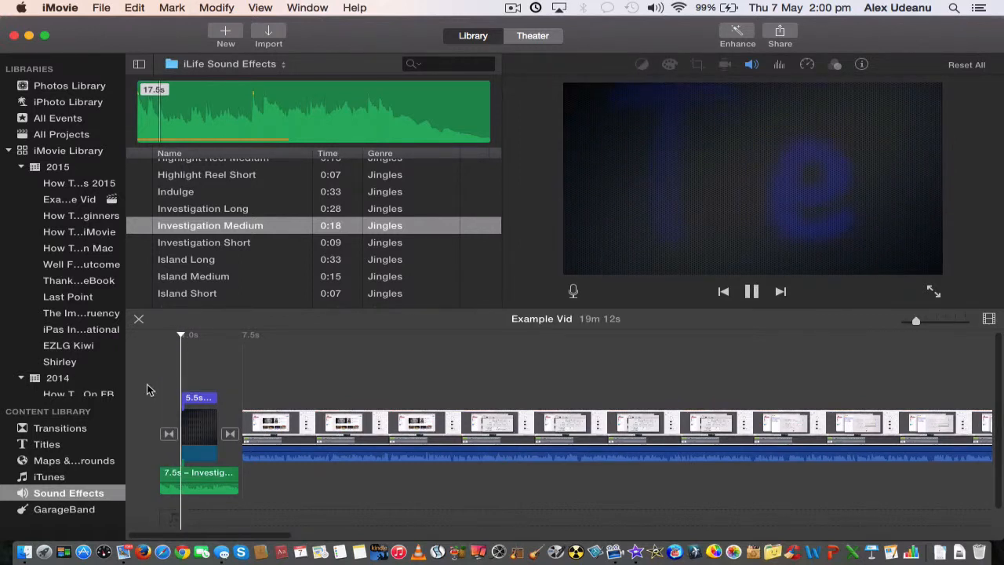
key(space)
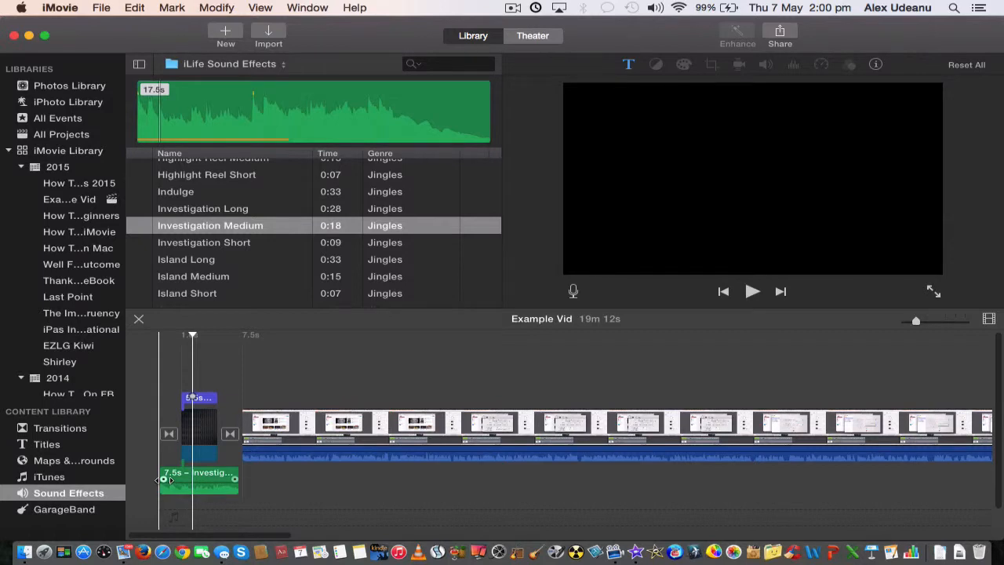
drag(163, 479, 196, 480)
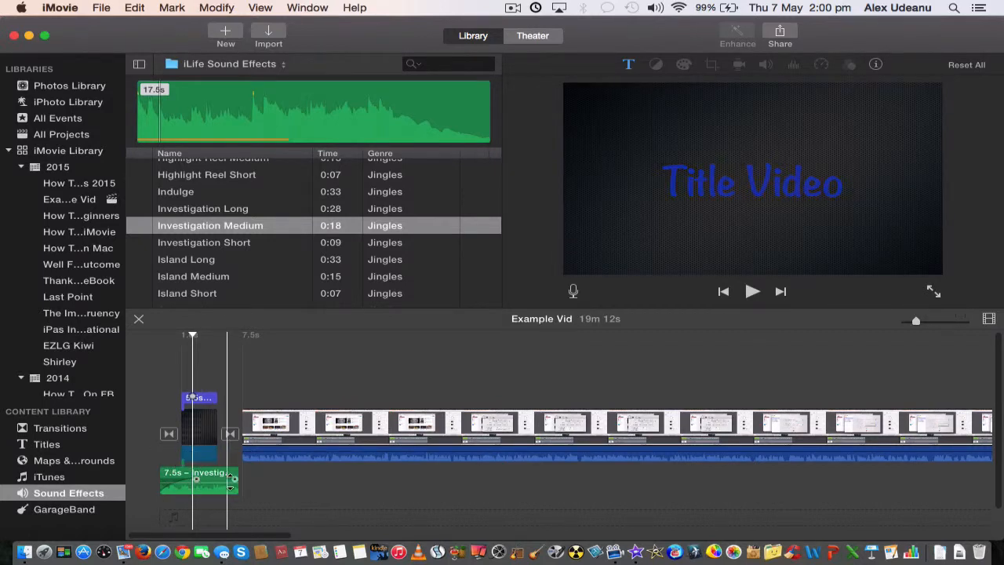
drag(234, 479, 189, 478)
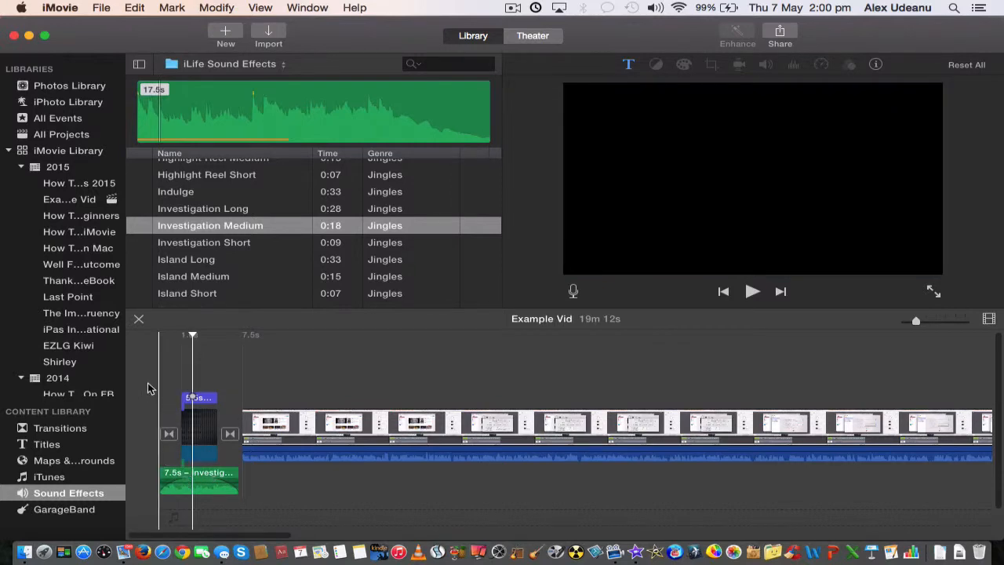
key(space)
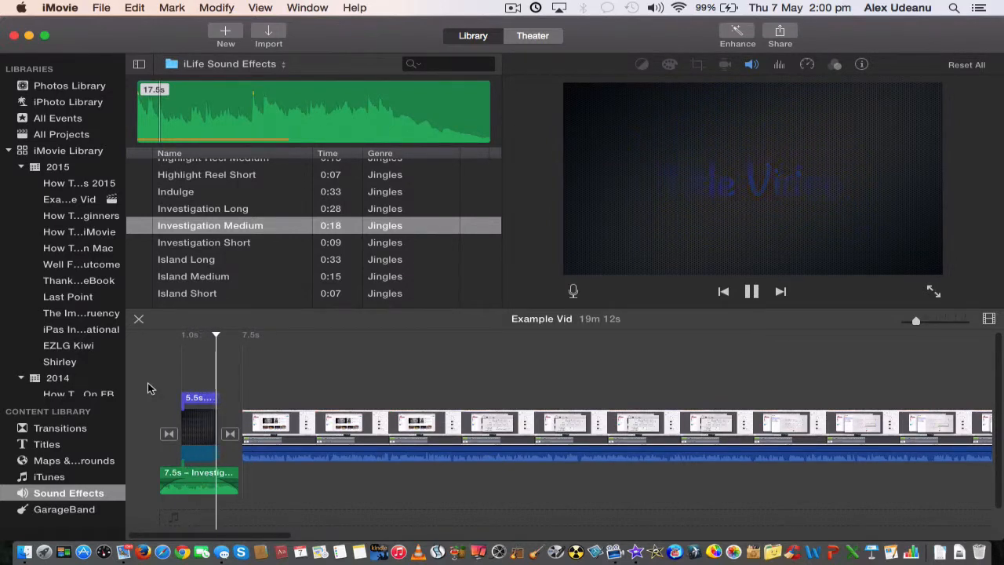
key(space)
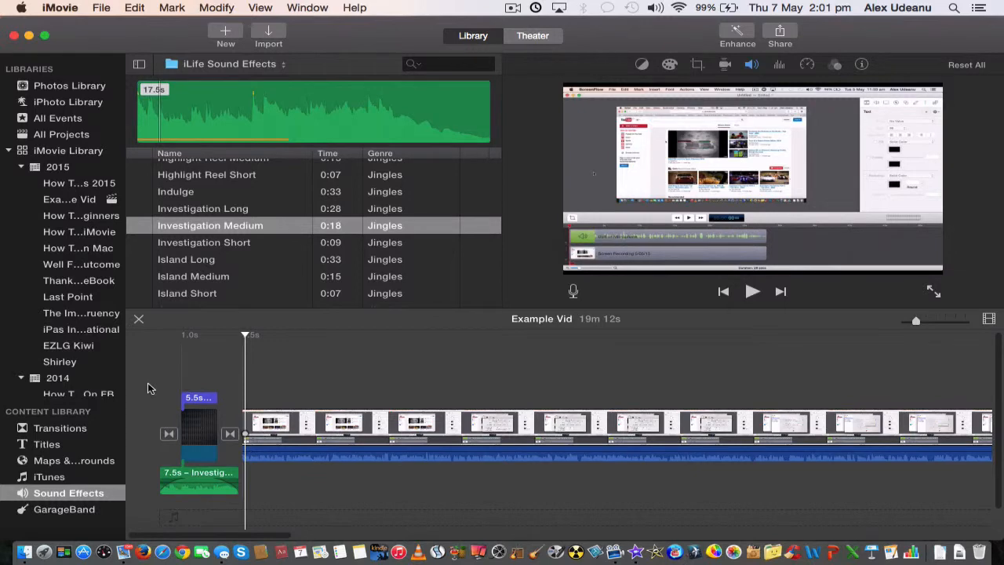
Add a short audio fade-in at the start of the main video clip and play the movie from the beginning.
click(265, 451)
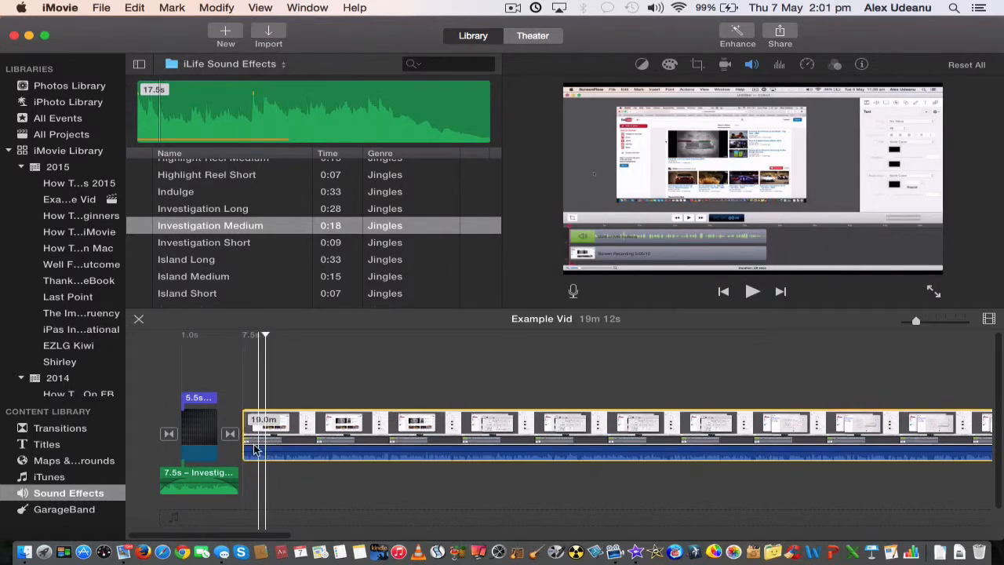
drag(248, 451, 259, 453)
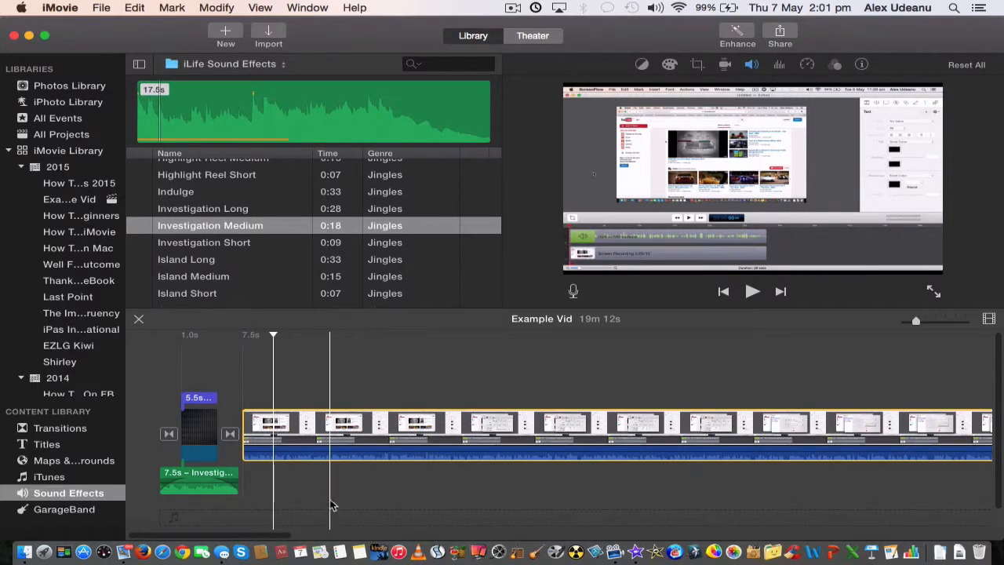
click(154, 369)
key(space)
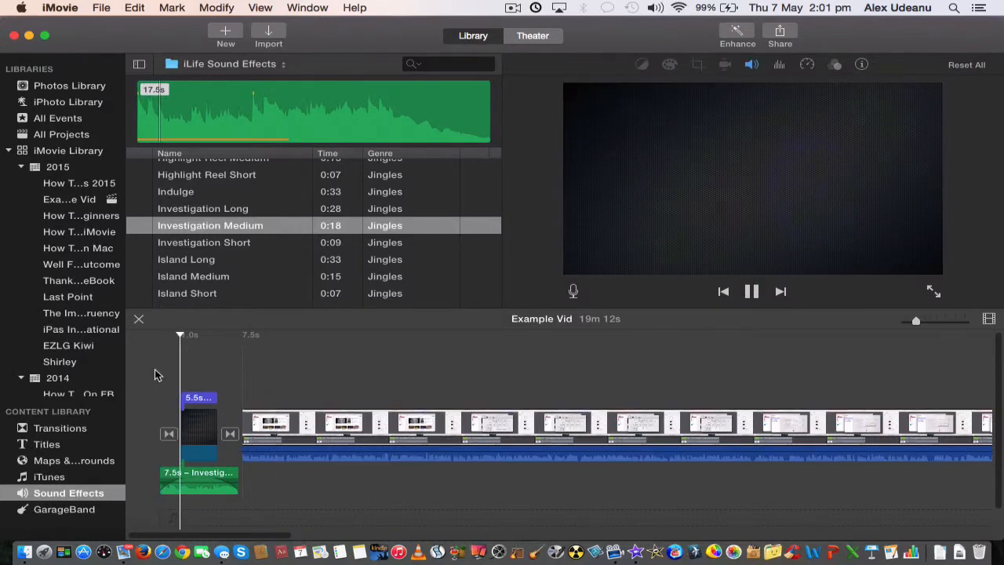
key(space)
Add the Underwater background at the end of the movie, after the main clip's closing transition.
scroll(206, 368, right, 15)
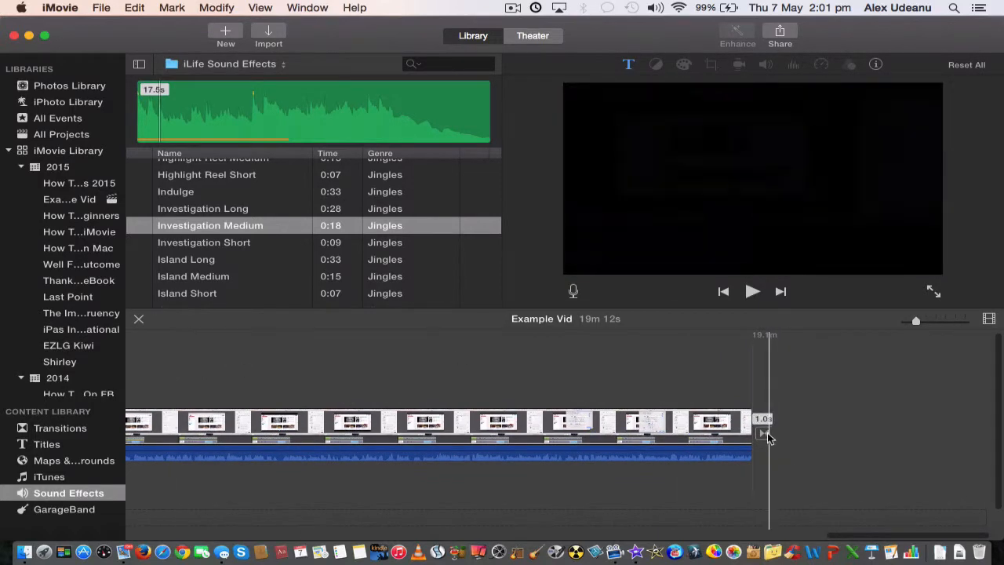
click(80, 429)
drag(182, 210, 769, 432)
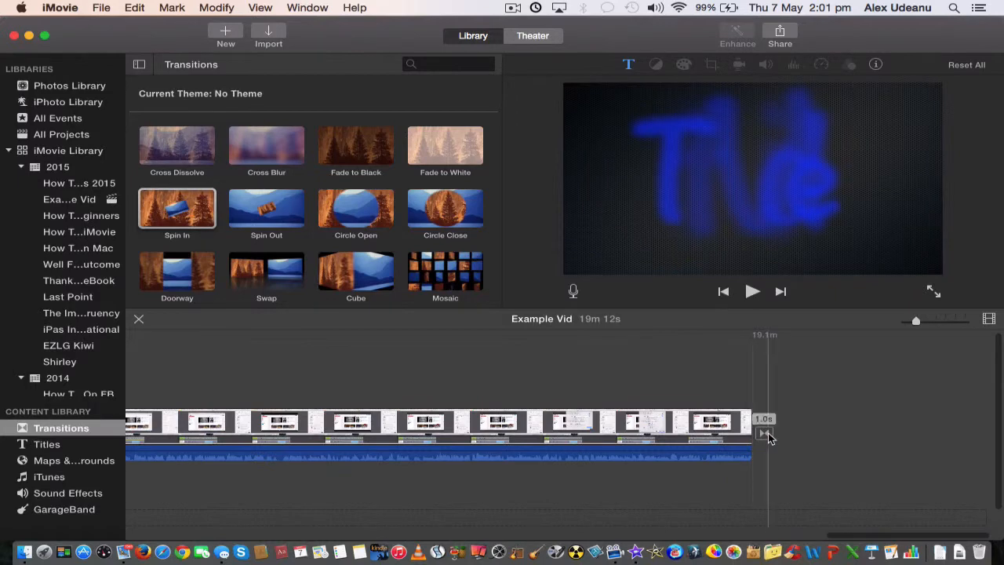
click(66, 466)
drag(442, 141, 806, 411)
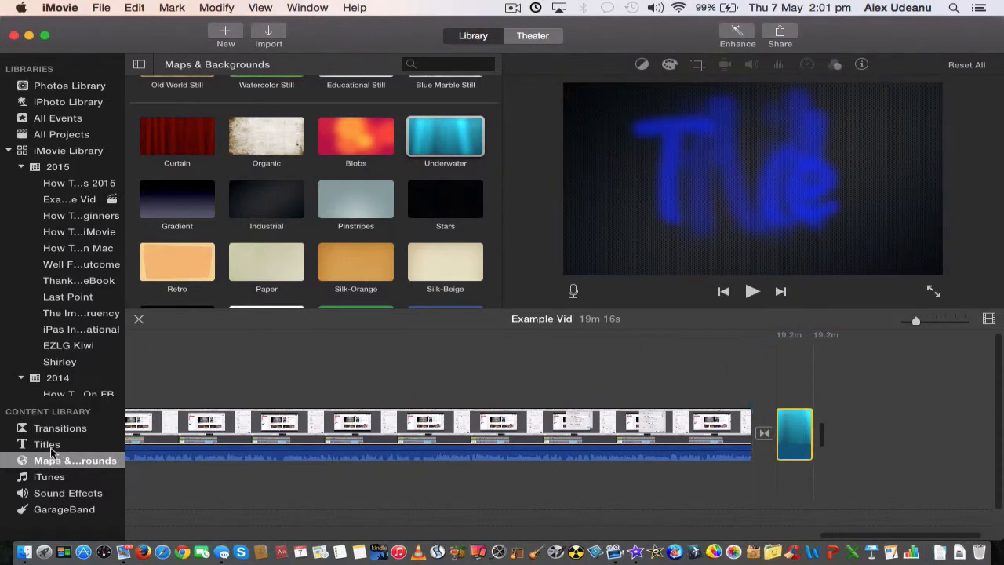
Place a Gravity title over the Underwater background at the end of the movie.
click(47, 444)
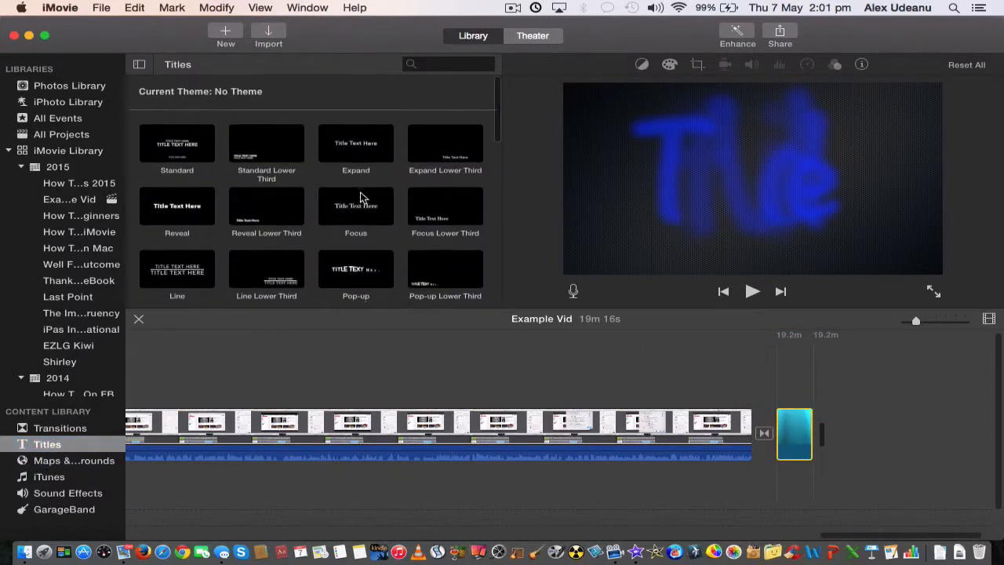
scroll(361, 197, down, 3)
scroll(288, 186, down, 2)
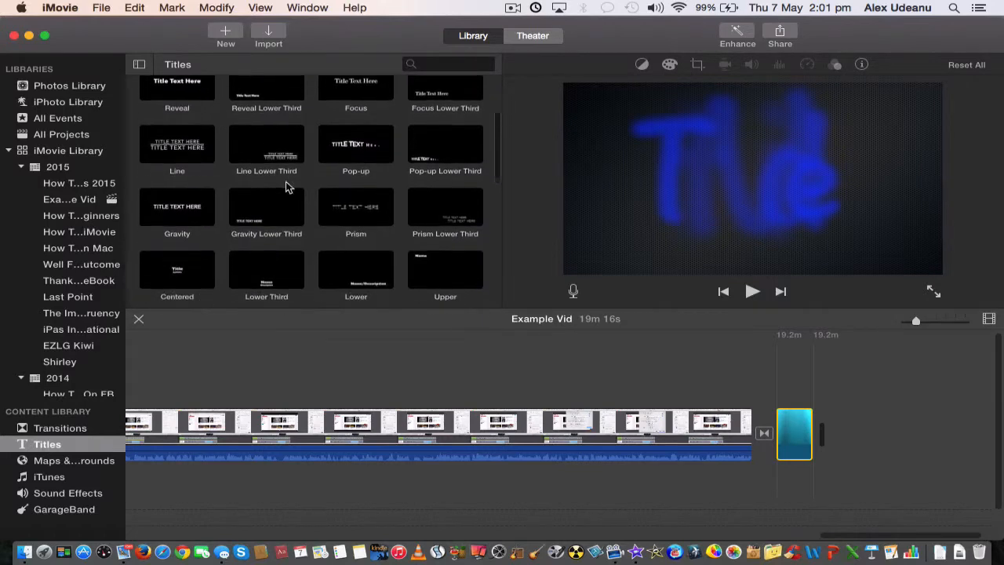
click(179, 205)
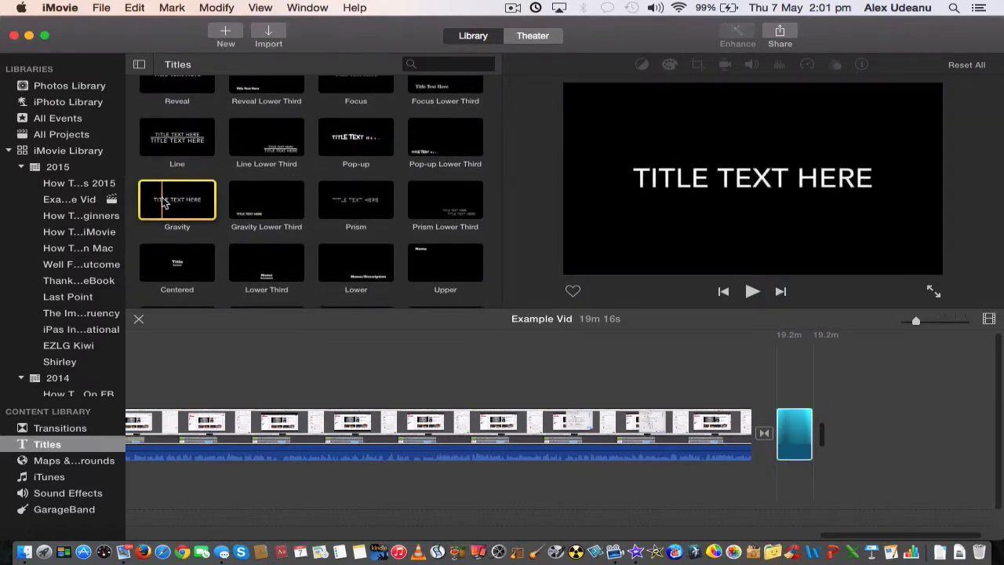
drag(174, 202, 779, 367)
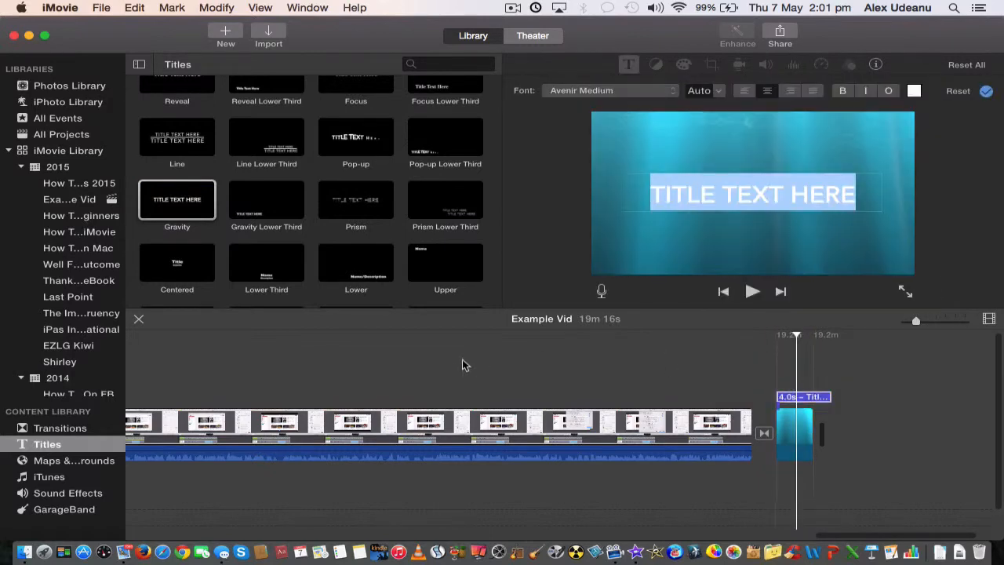
click(81, 442)
scroll(193, 371, up, 3)
scroll(279, 175, up, 3)
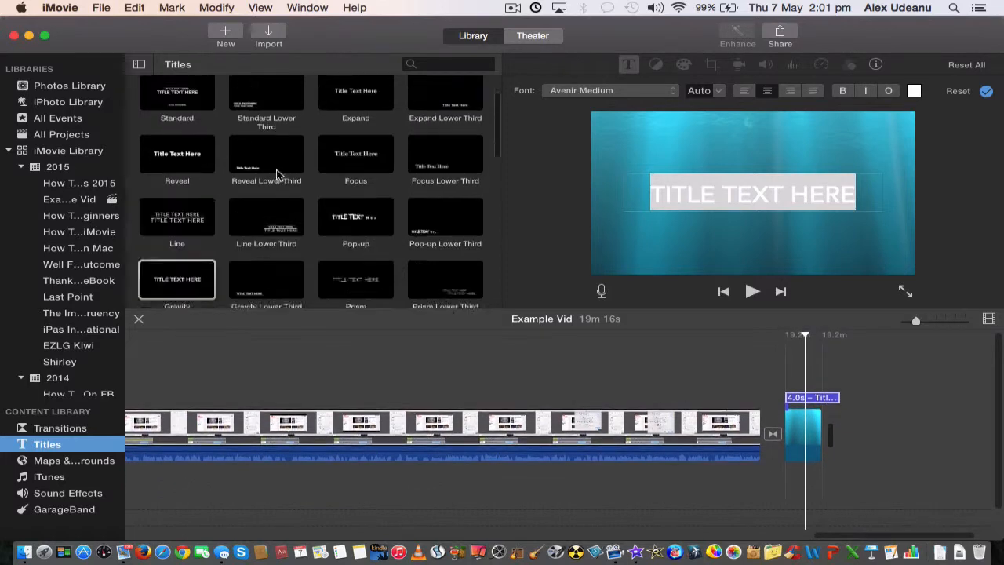
scroll(276, 174, up, 3)
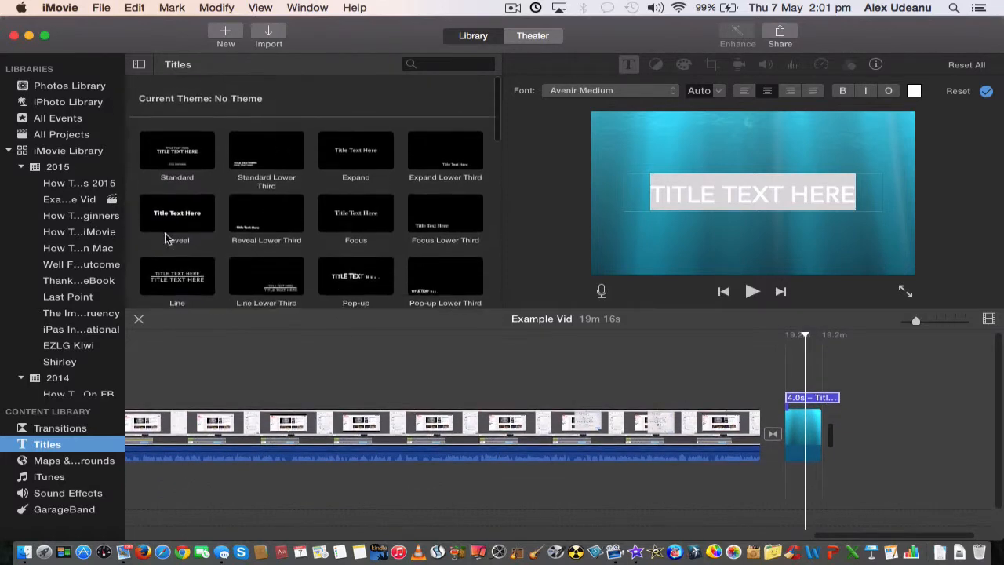
Add a Cross Dissolve transition after the Underwater background and shorten the Gravity title to 2.5 s, matching the background clip.
click(75, 427)
drag(179, 141, 852, 432)
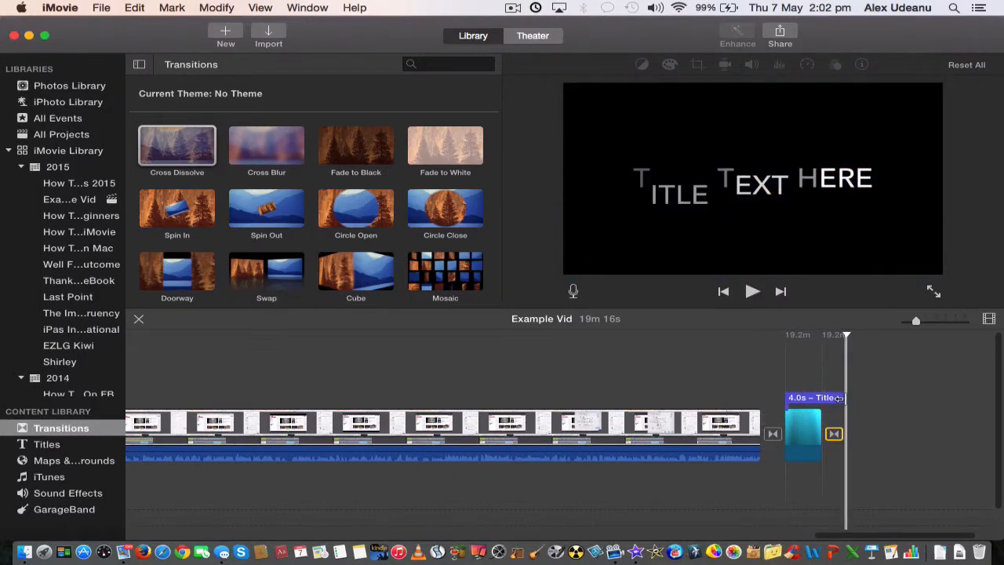
drag(838, 398, 822, 402)
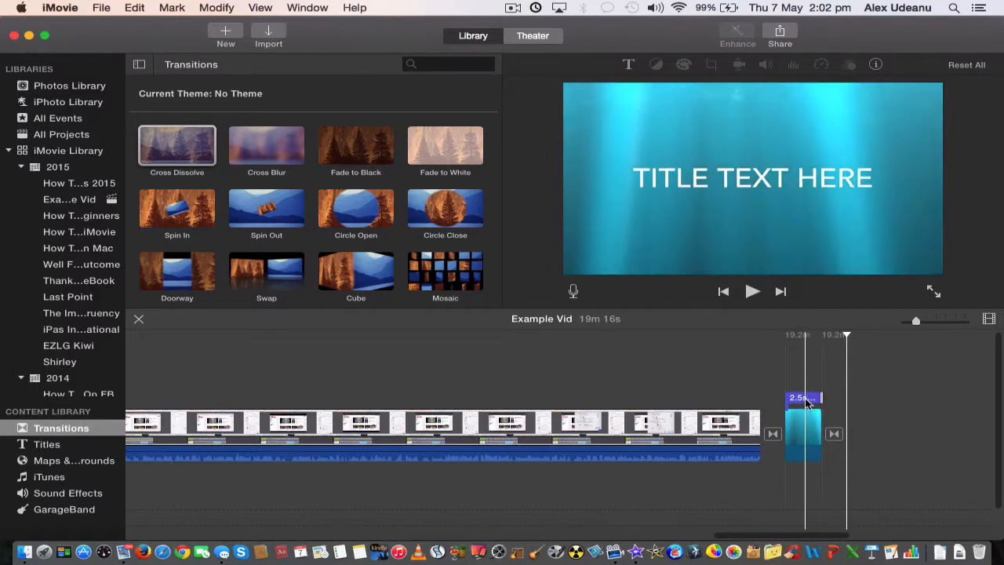
Replace the closing Gravity title's placeholder text with THE END.
click(807, 401)
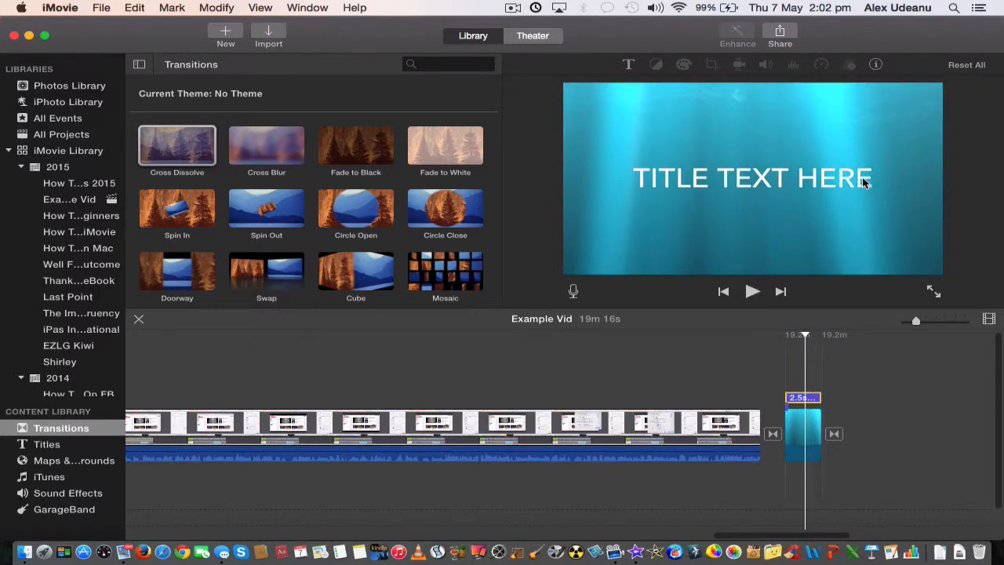
click(631, 66)
click(794, 174)
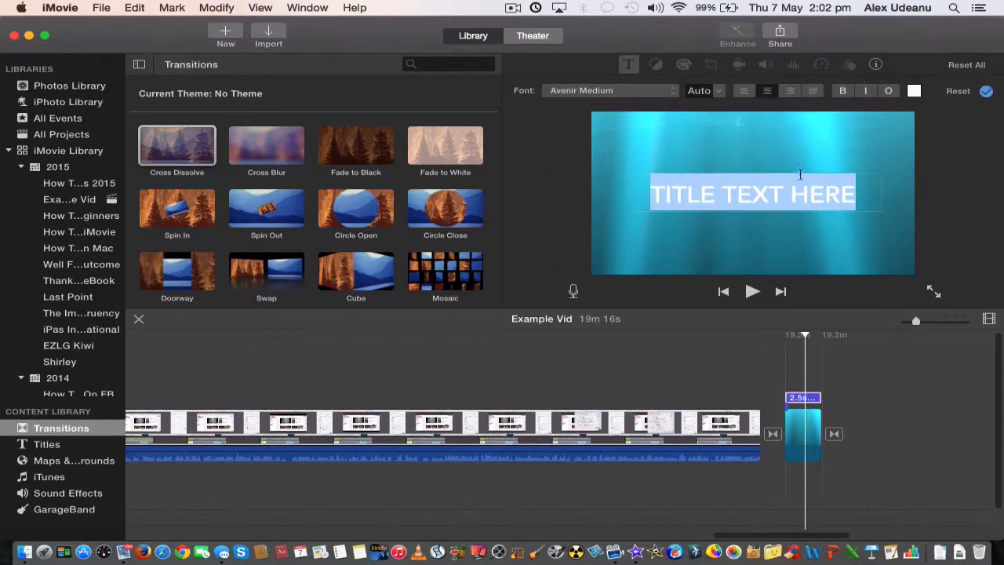
click(851, 189)
key(BackSpace)
key(BackSpace)
key(BackSpace)
key(BackSpace)
key(BackSpace)
key(BackSpace)
key(BackSpace)
key(BackSpace)
key(BackSpace)
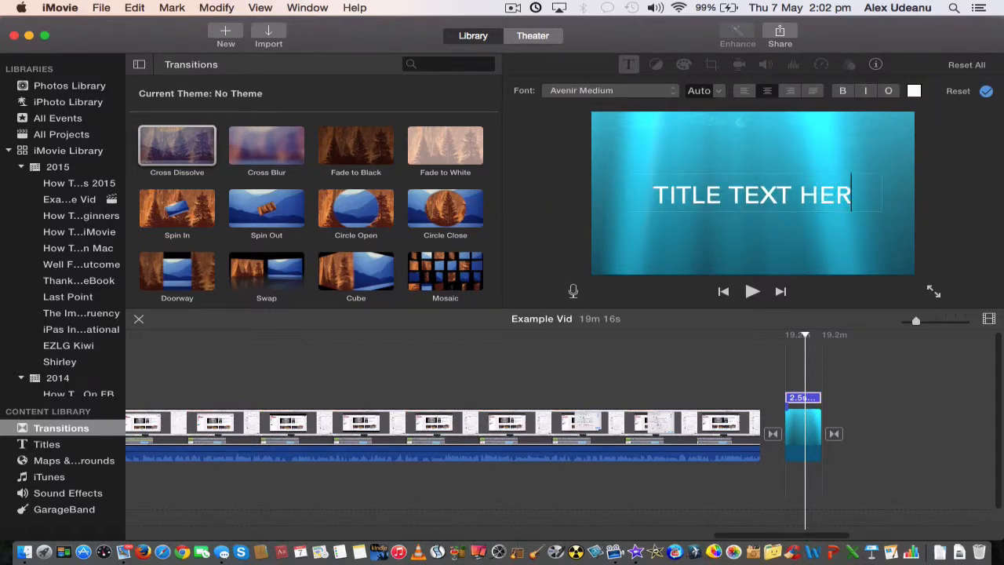
key(BackSpace)
key(BackSpace)
key(BackSpace)
key(BackSpace)
key(BackSpace)
key(BackSpace)
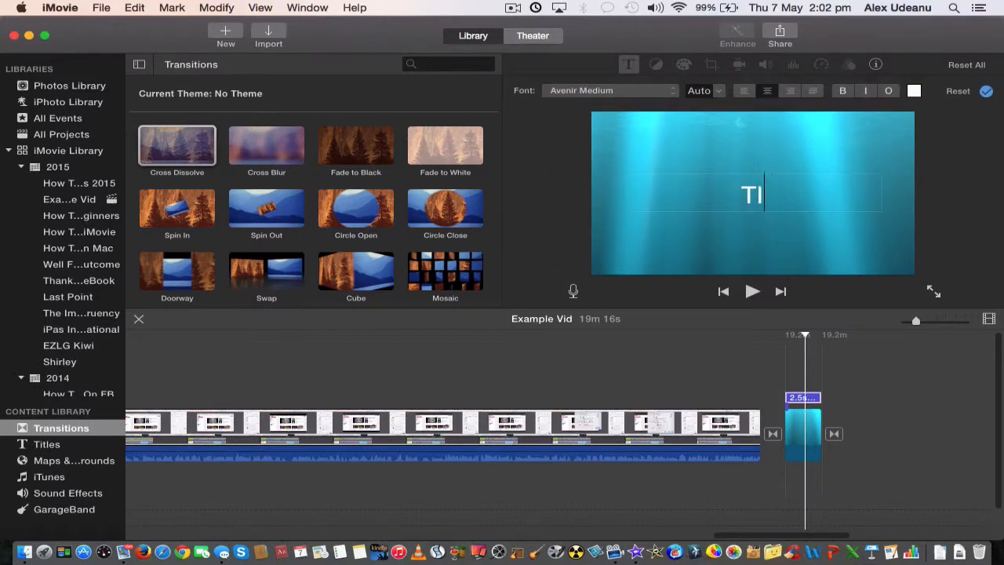
text(THE END)
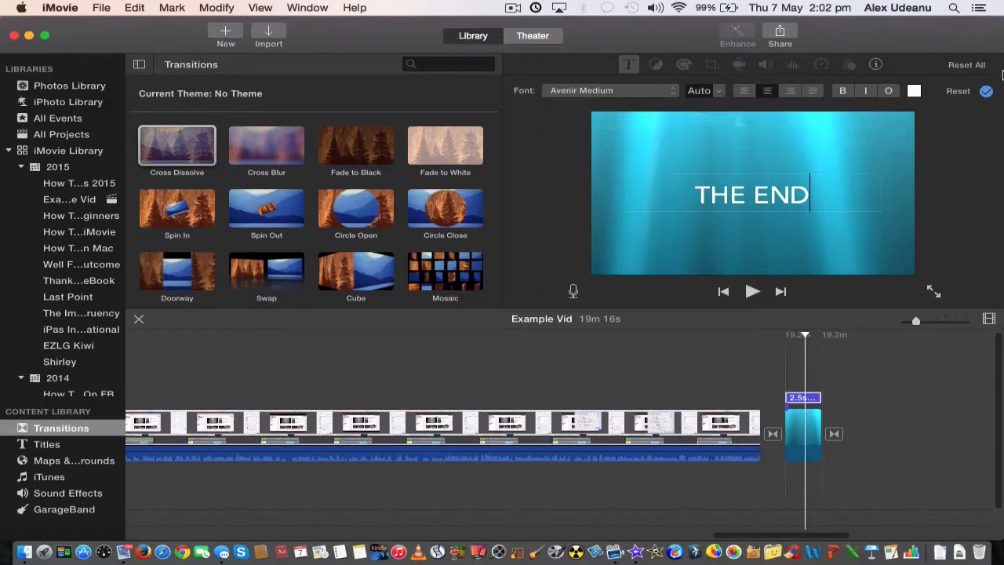
Colour the THE END title text Maraschino red.
drag(810, 191, 695, 188)
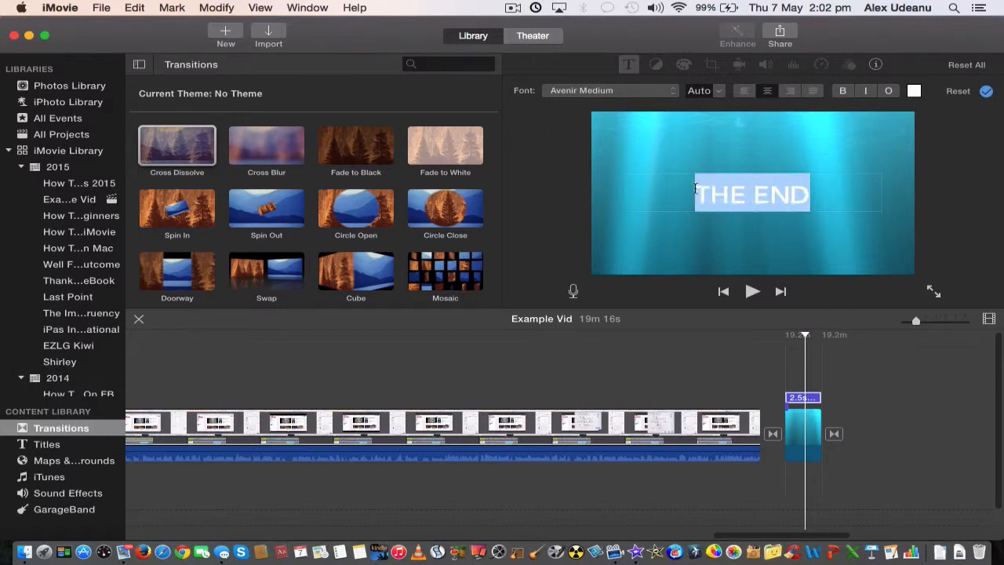
click(914, 91)
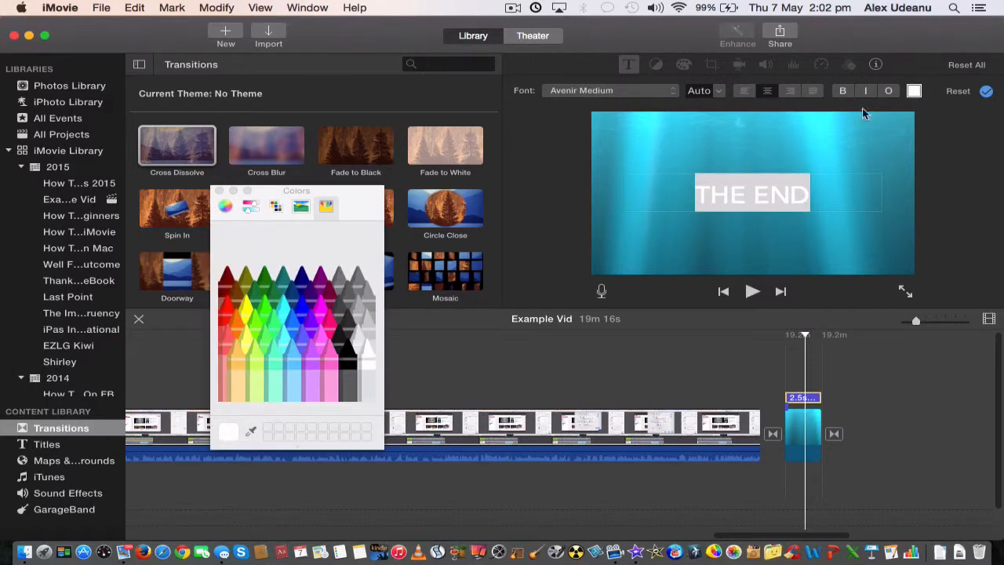
click(331, 328)
click(228, 309)
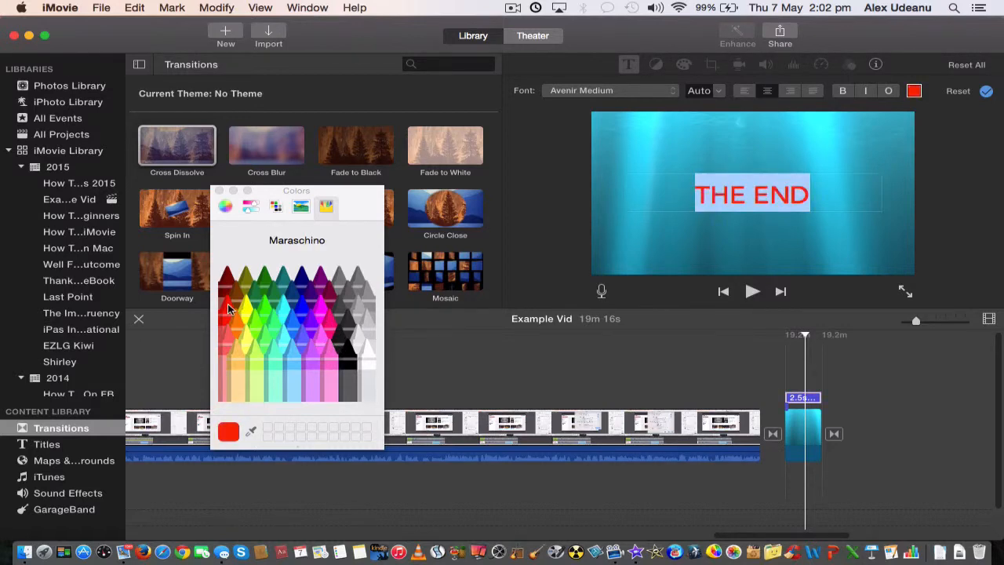
click(219, 190)
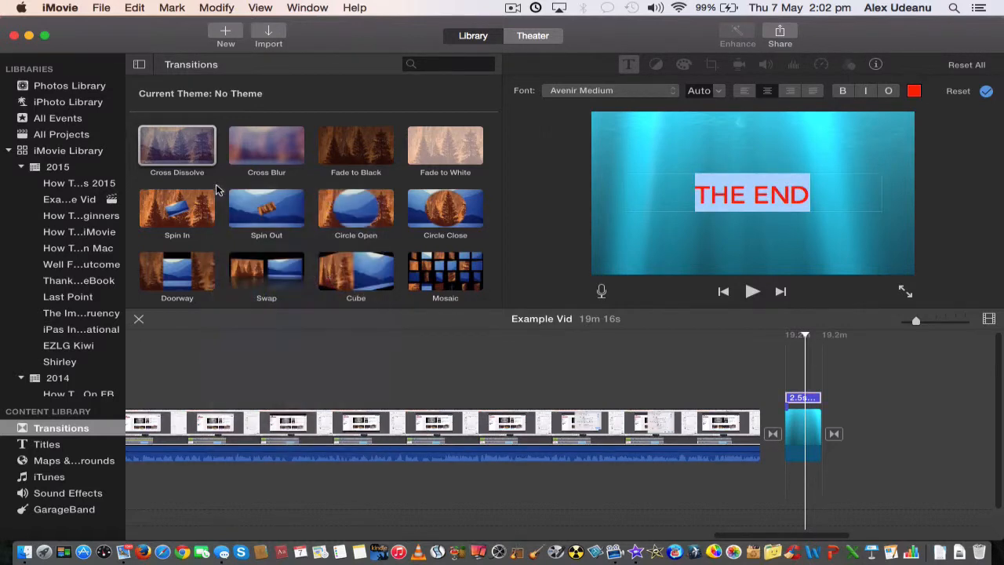
Preview the Perspectives Short jingle from iLife Sound Effects and add it beneath the closing Underwater background.
click(886, 386)
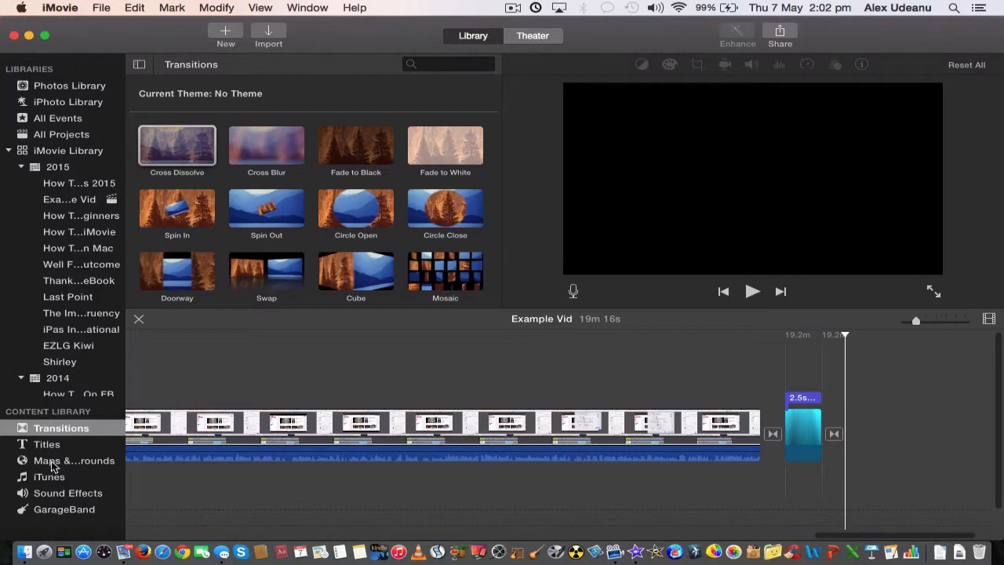
click(60, 494)
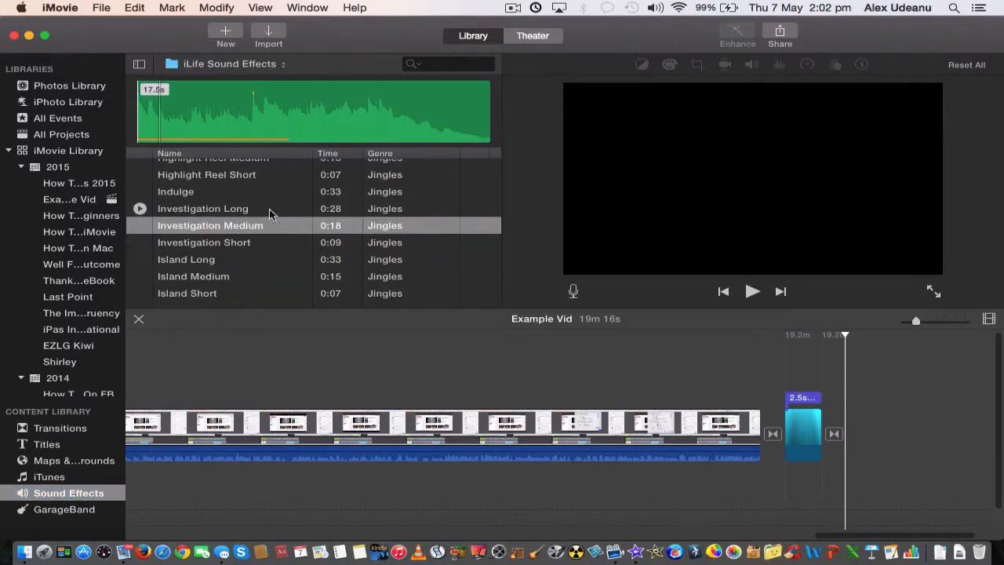
click(282, 61)
click(281, 63)
scroll(251, 236, down, 10)
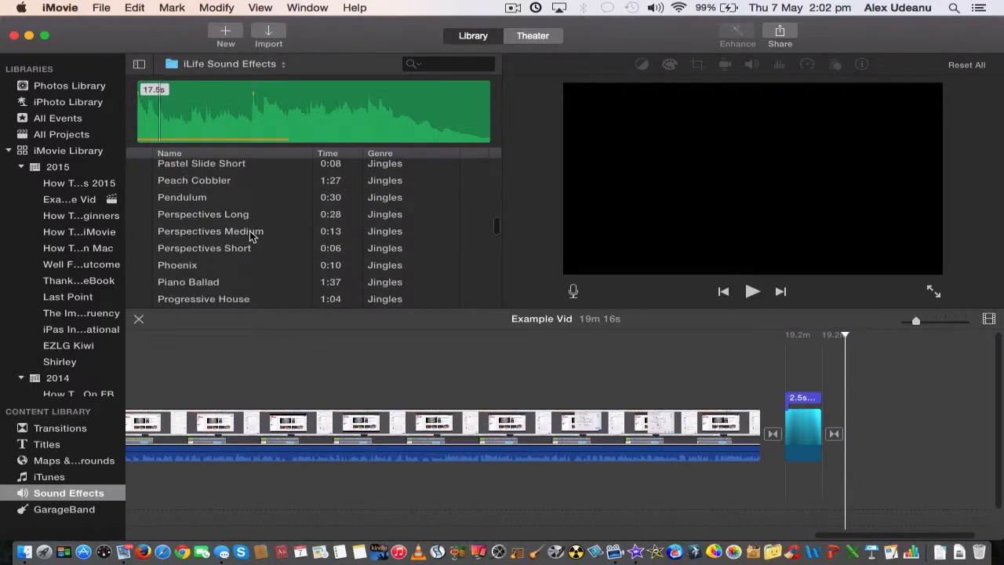
click(232, 235)
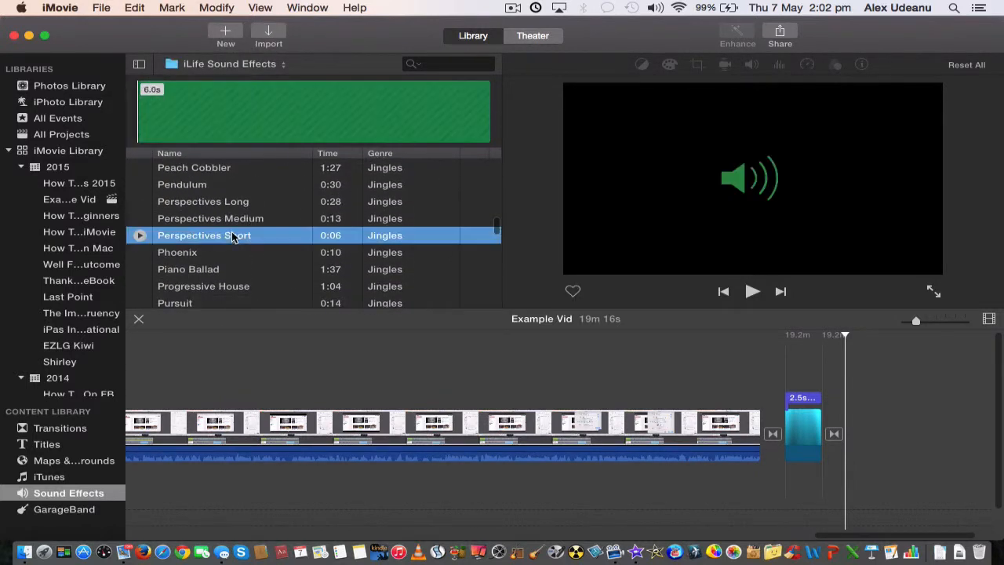
key(space)
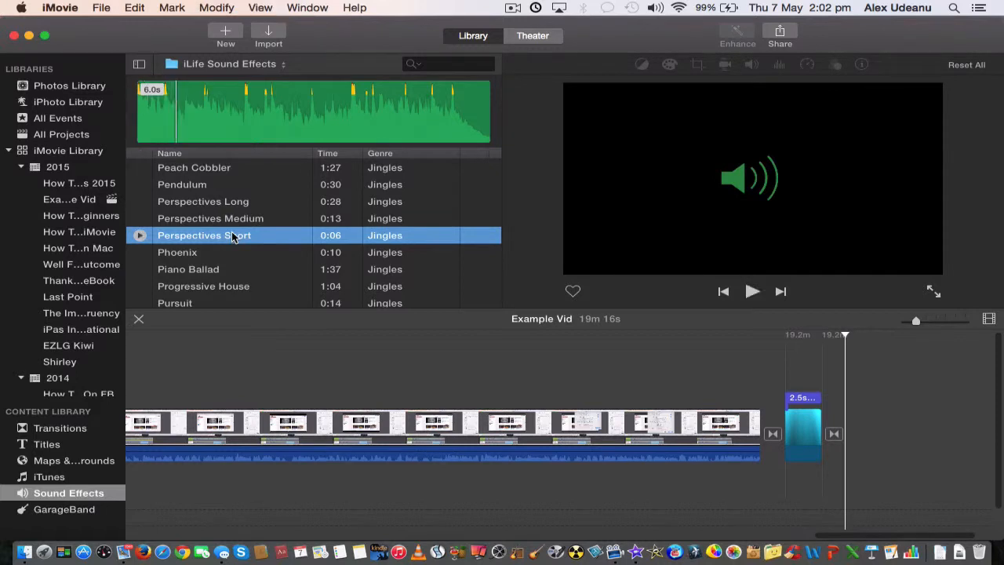
drag(232, 236, 775, 482)
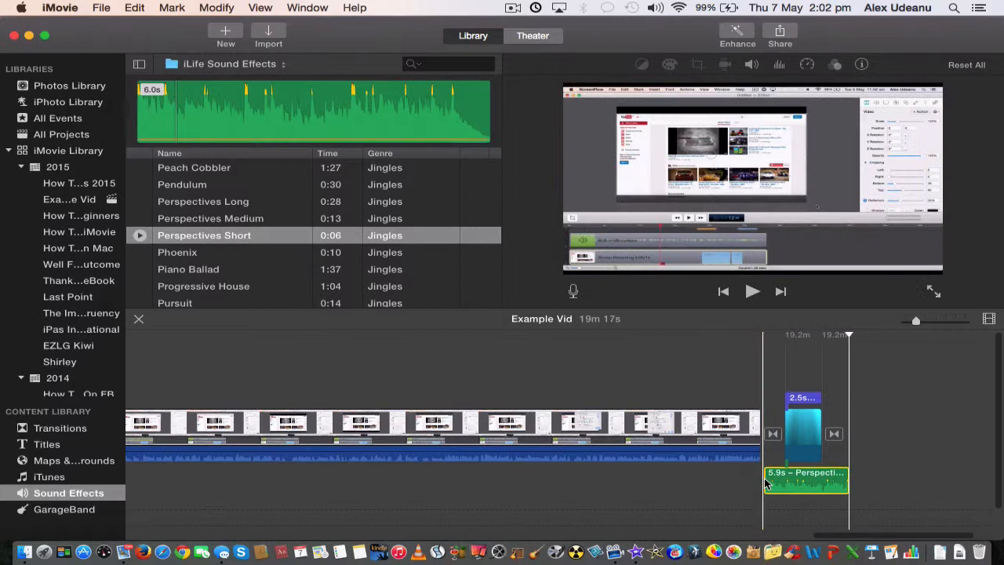
Fade the closing Perspectives Short jingle in and out, and play back the movie's ending.
drag(772, 480, 792, 479)
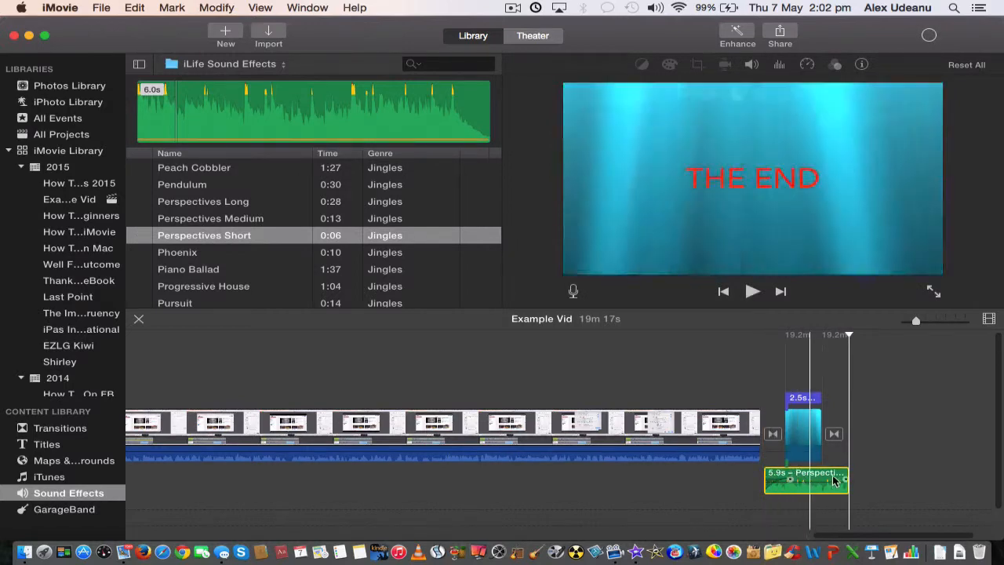
mouse_move(846, 478)
mouse_down()
mouse_move(828, 479)
mouse_move(847, 478)
mouse_up()
click(750, 65)
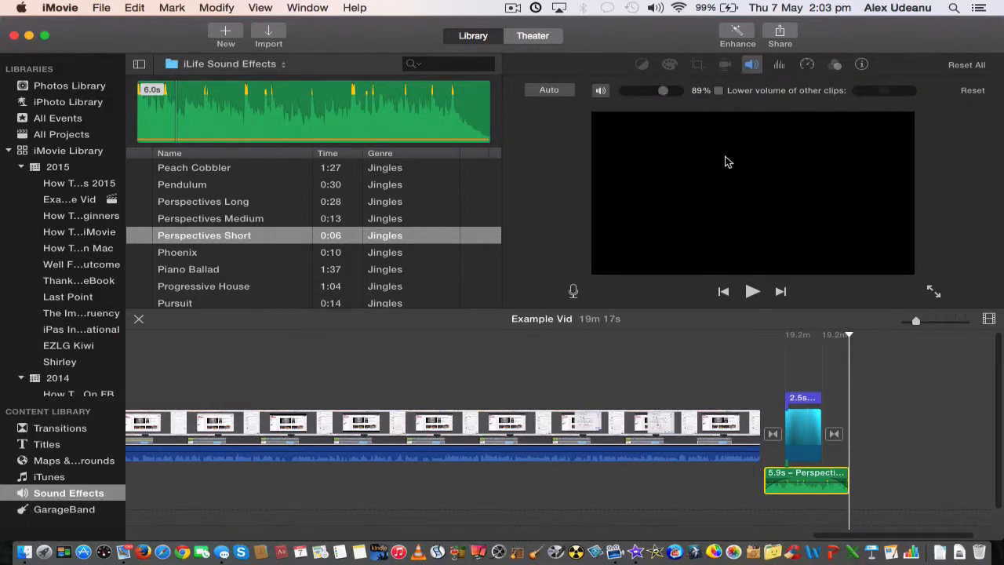
click(747, 374)
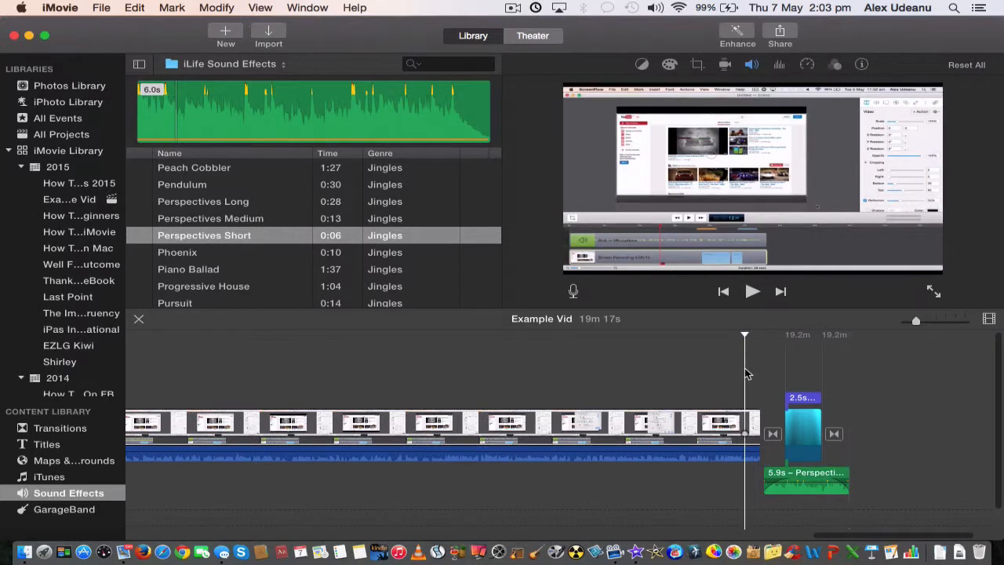
key(space)
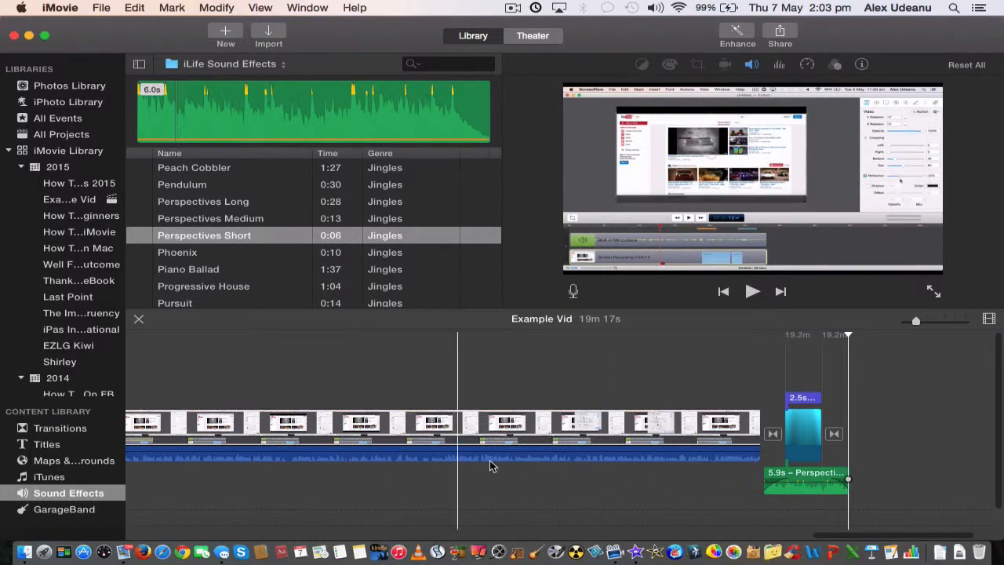
Split the main screen-recording clip near the start of the movie, at about 1.9 min.
scroll(512, 471, left, 5)
scroll(512, 468, left, 5)
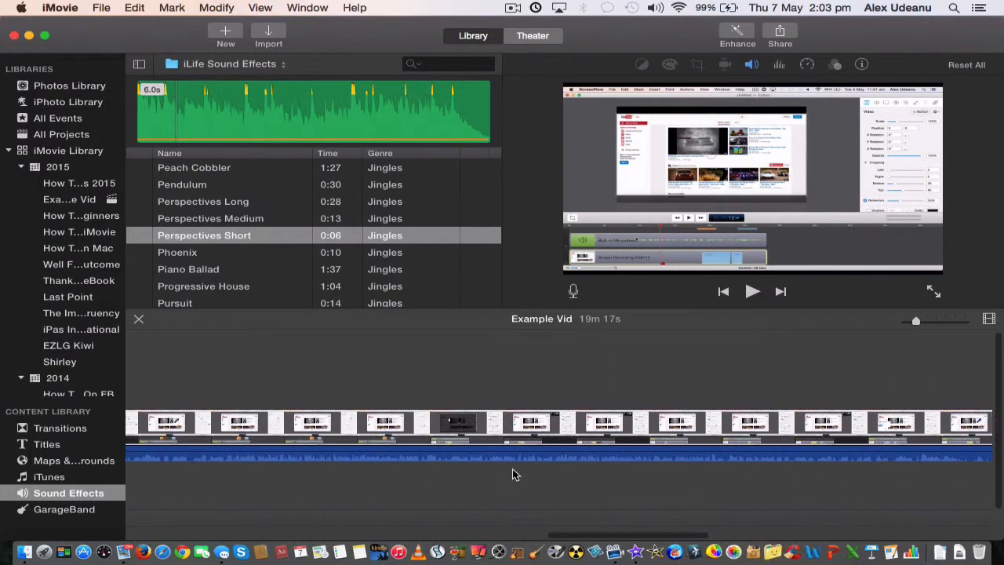
scroll(512, 469, left, 5)
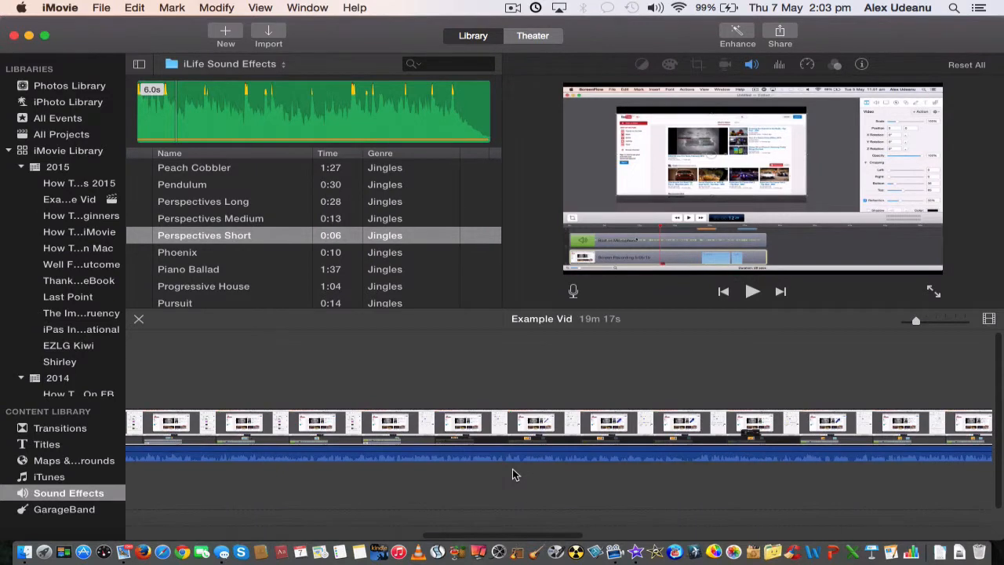
scroll(512, 470, left, 5)
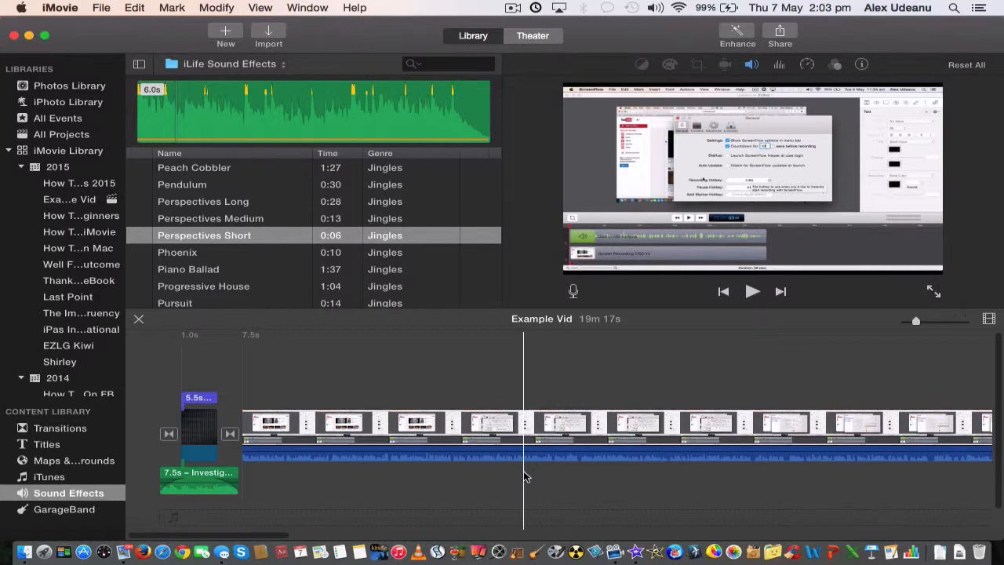
click(576, 431)
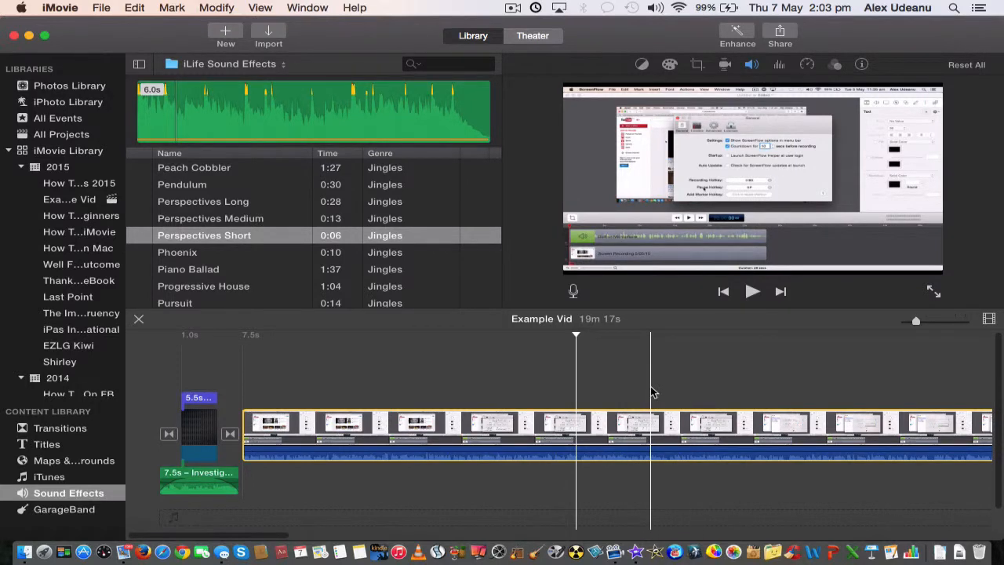
click(645, 423)
right_click(645, 424)
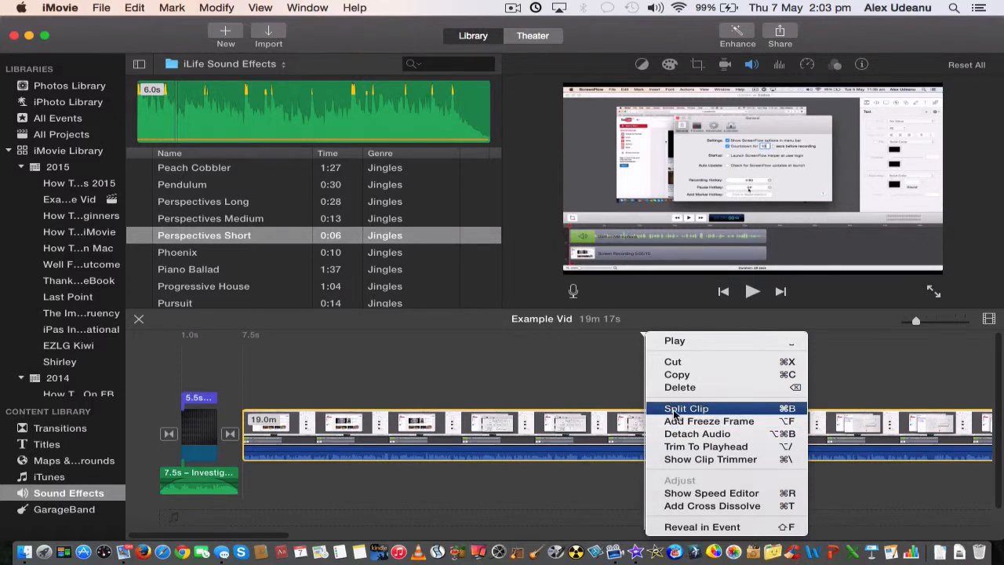
click(674, 409)
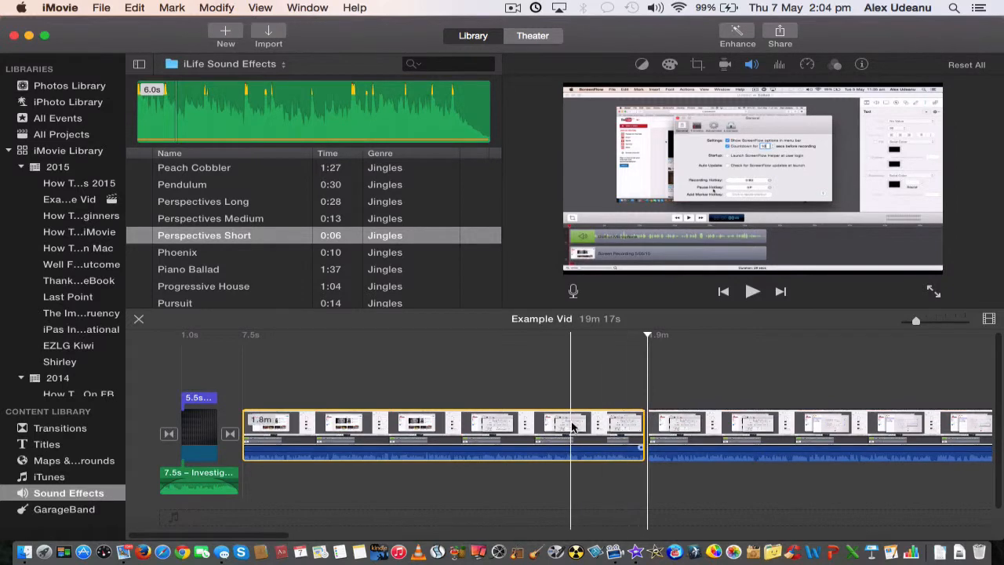
Try deleting the part of the main clip before the split, and undo both the deletion and the split.
click(727, 428)
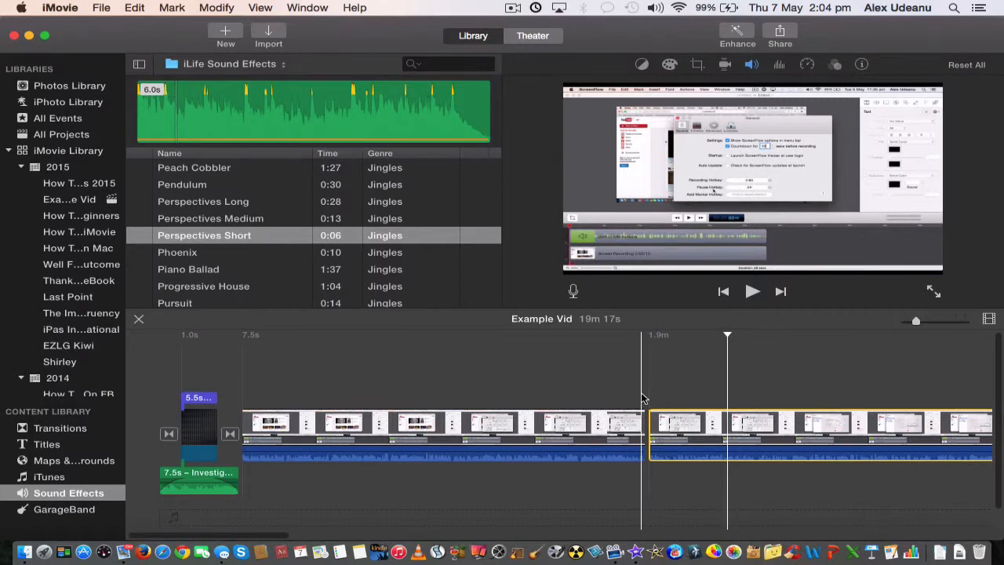
click(557, 436)
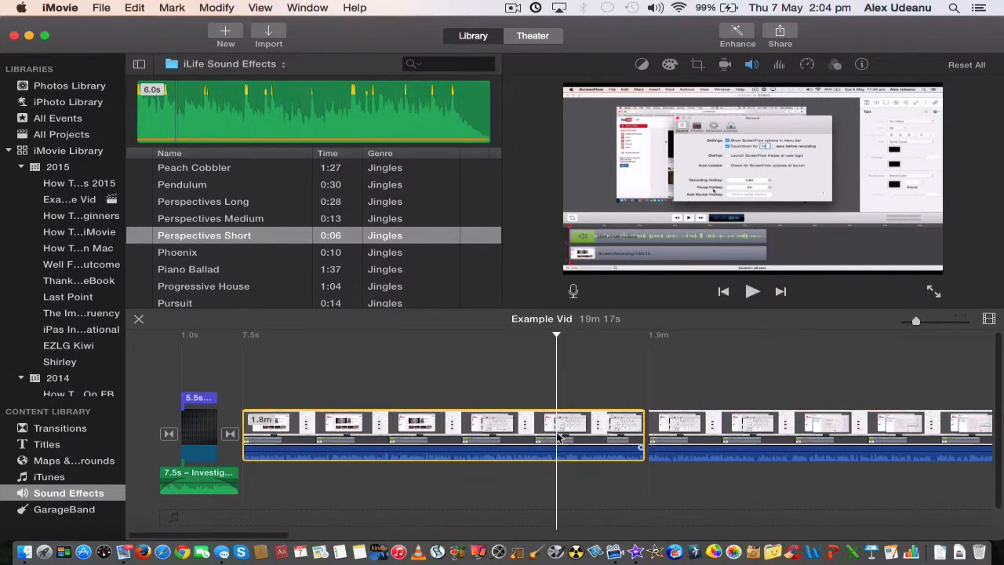
key(Delete)
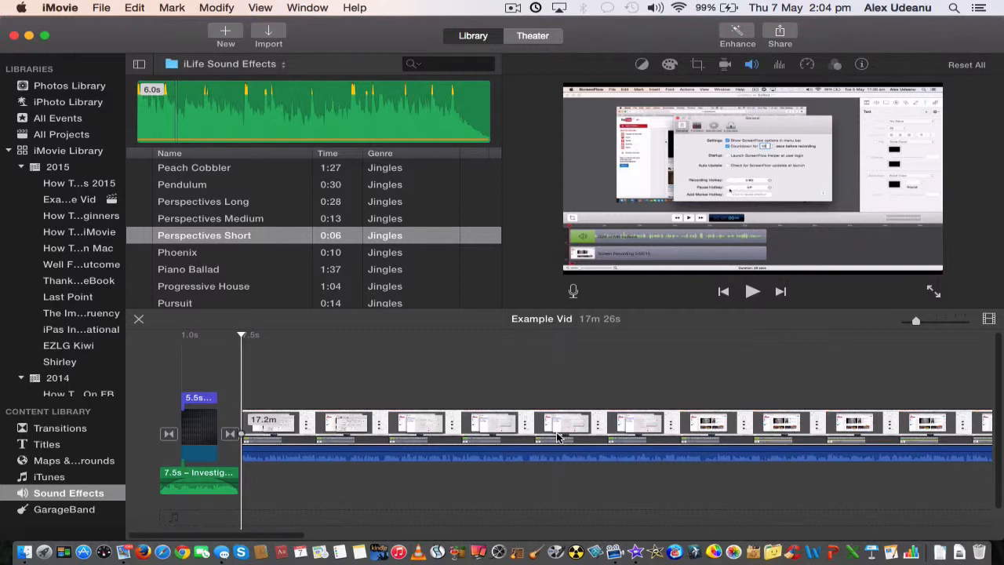
key(super+z)
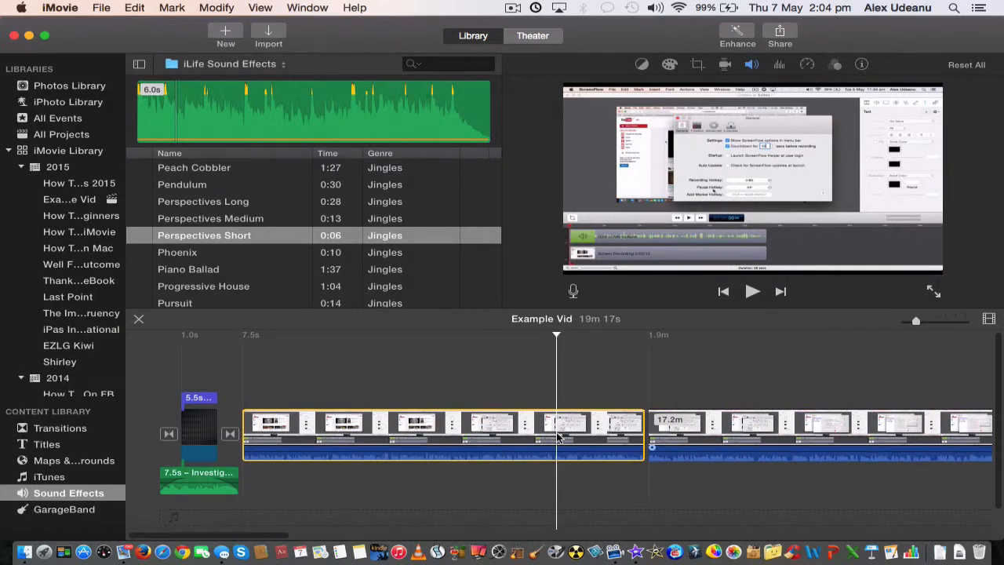
key(super+z)
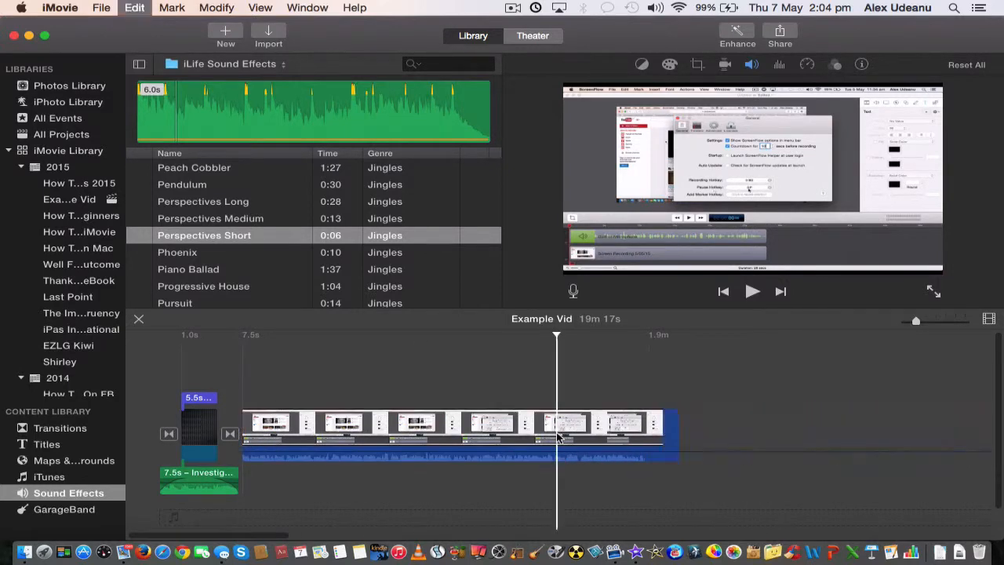
Split the main clip again at about 1.9 min to mark the start of a section for removal.
click(644, 427)
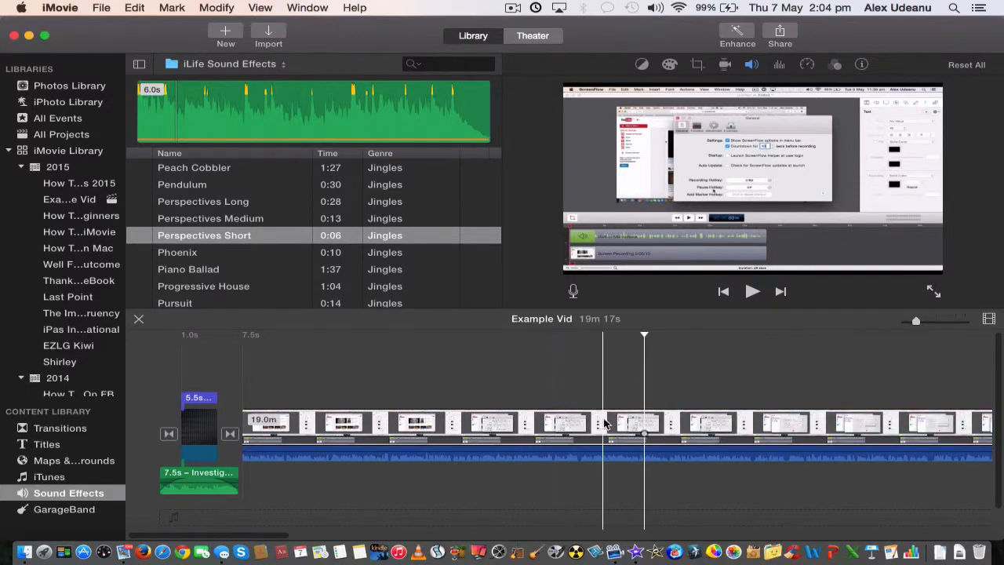
click(644, 424)
right_click(645, 423)
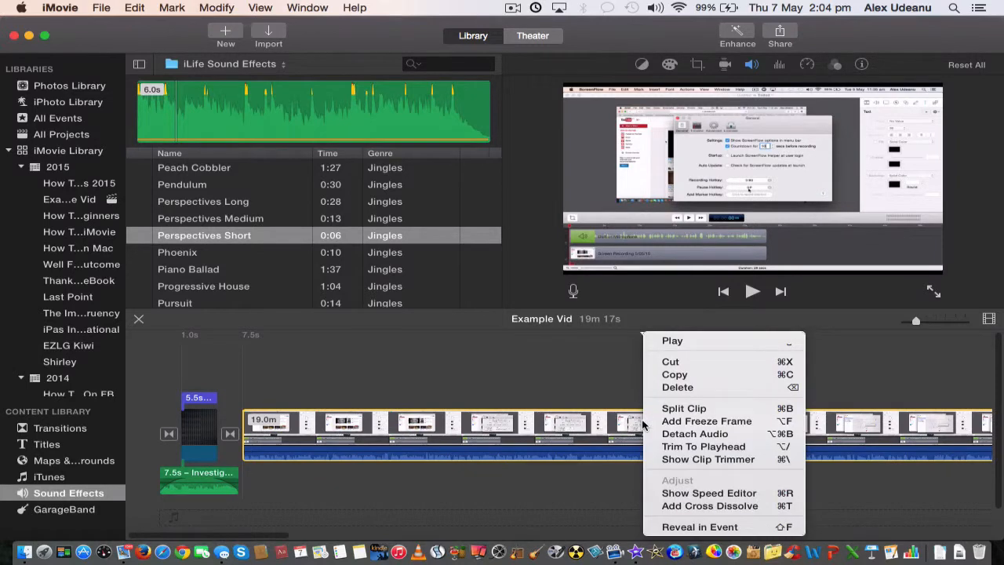
click(679, 409)
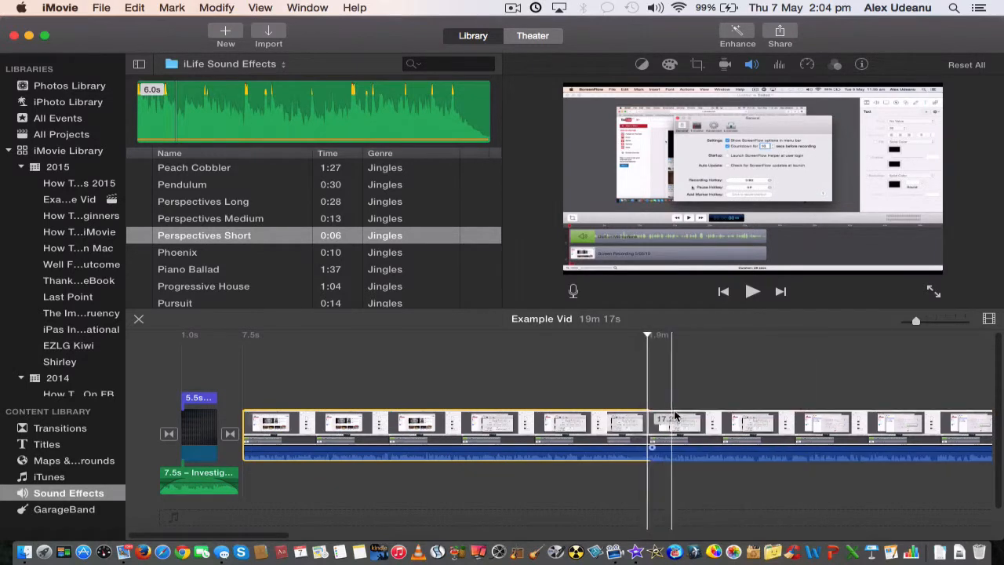
Split the main clip at about 2.4 min and delete the section between the two splits.
click(745, 402)
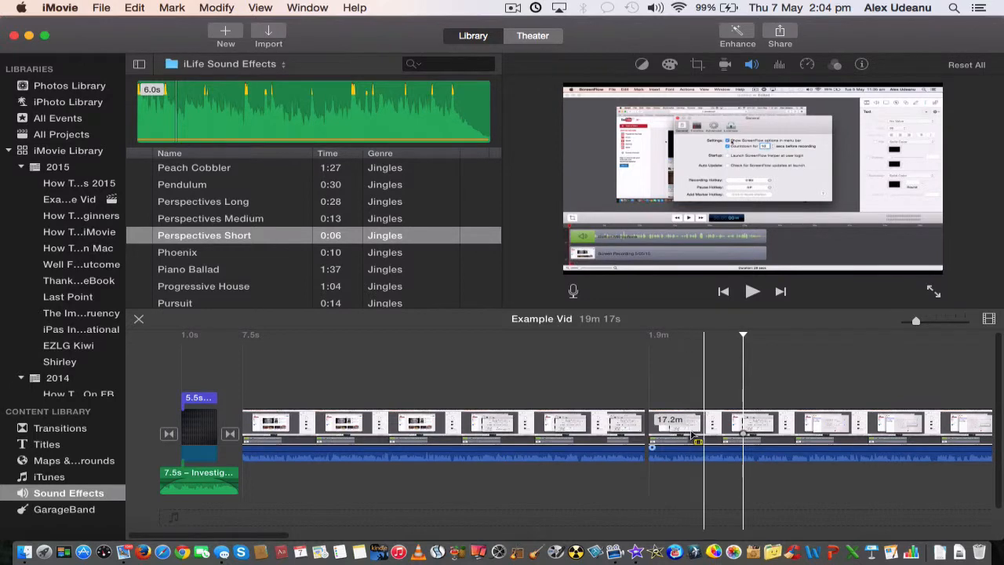
right_click(745, 433)
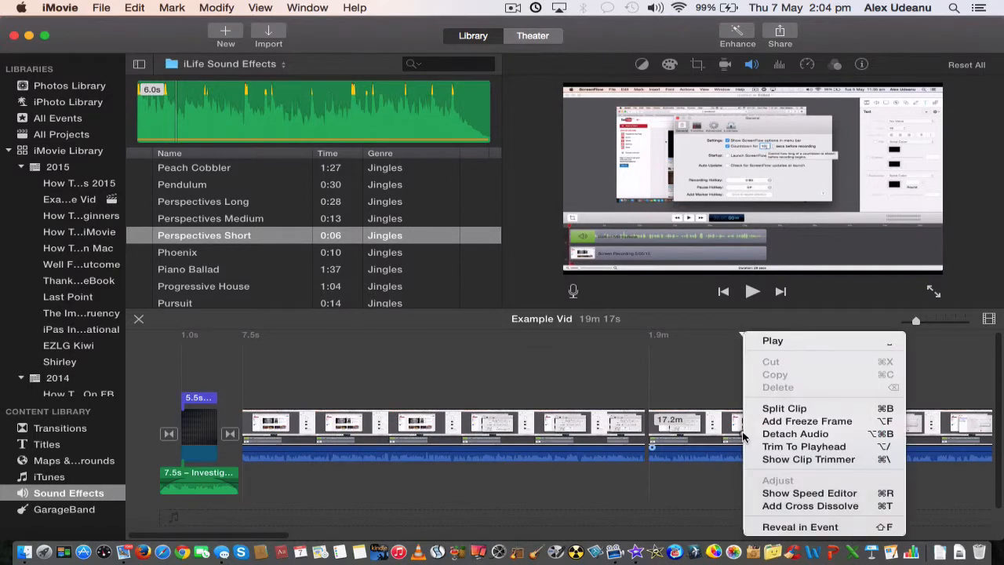
click(780, 412)
click(701, 431)
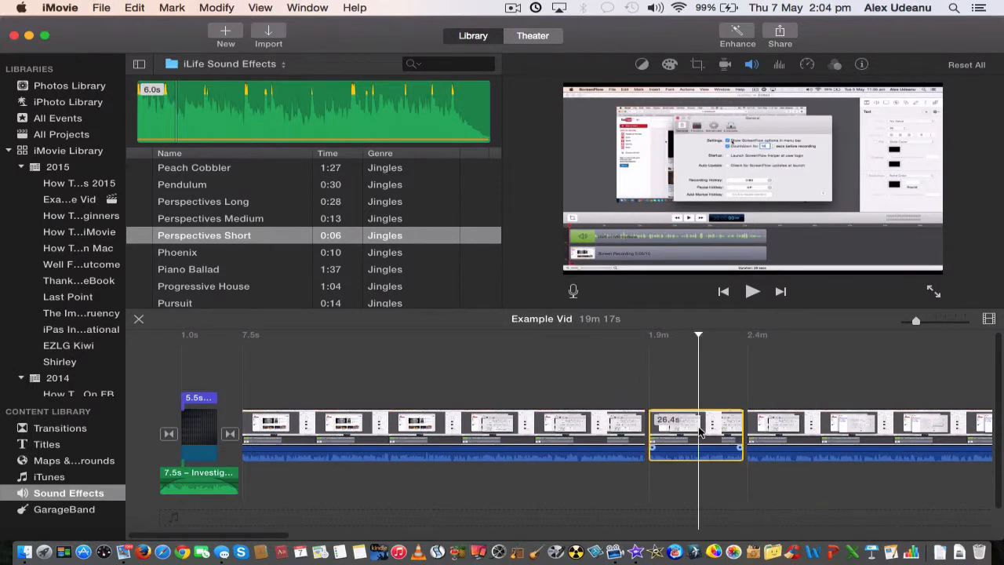
key(Delete)
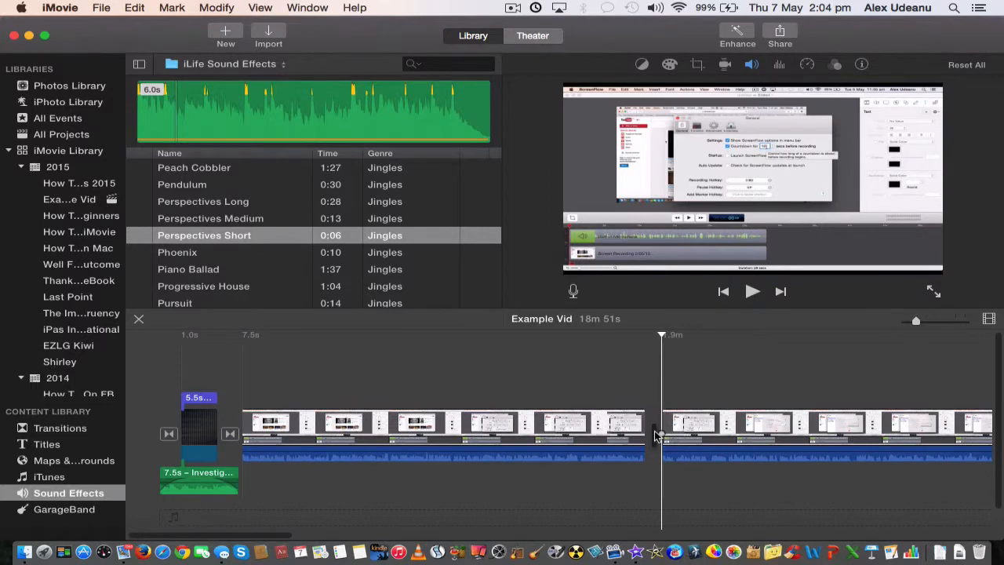
Play the movie across the cut to check how the remaining parts join.
click(631, 381)
click(636, 384)
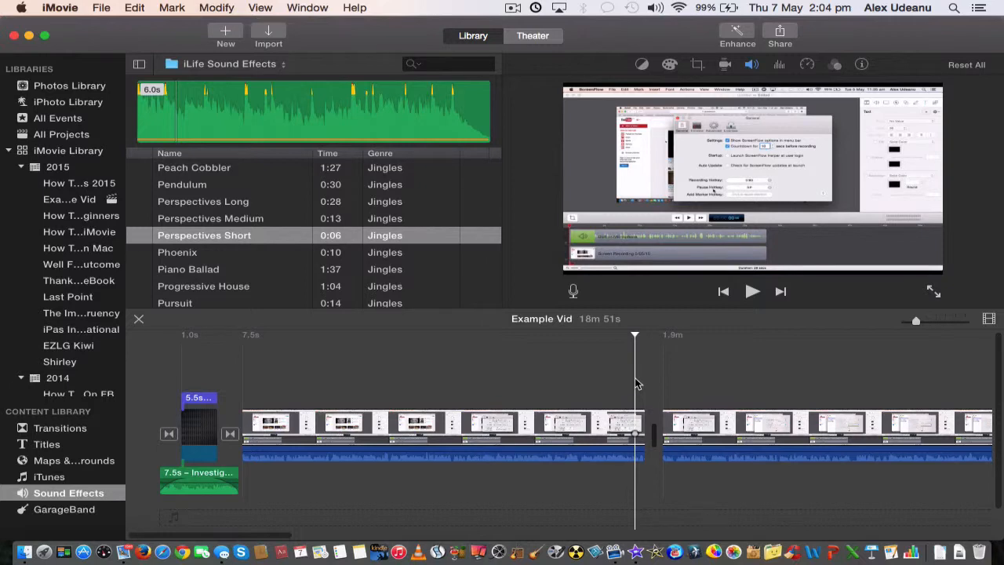
key(space)
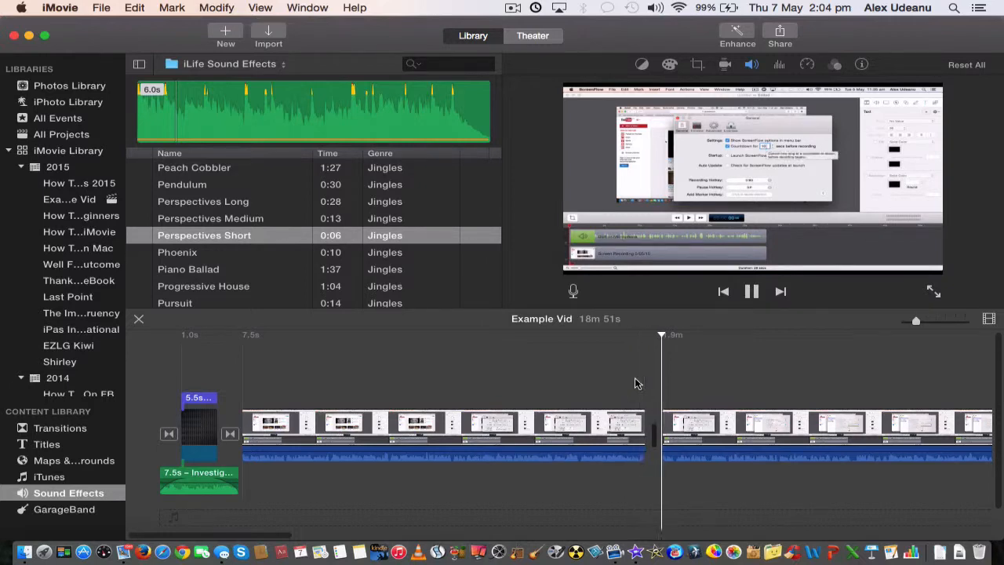
key(space)
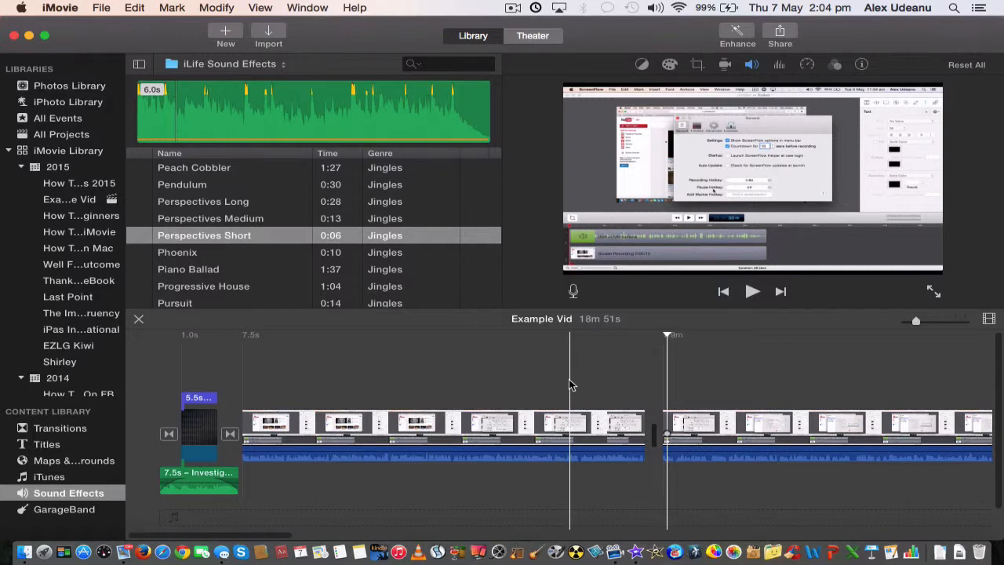
Undo the section's deletion and both splits of the main clip.
key(super+z)
key(super+z)
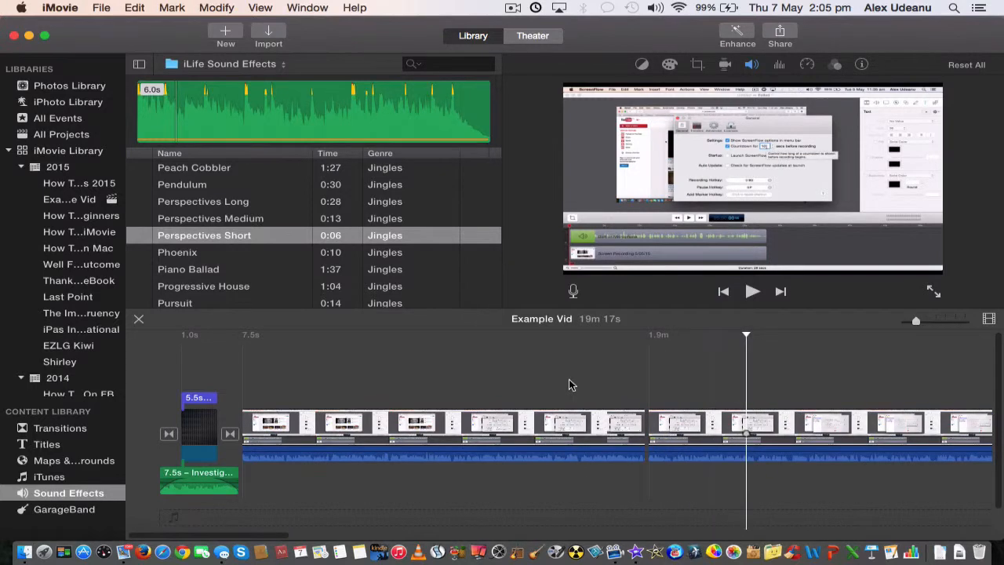
key(super+z)
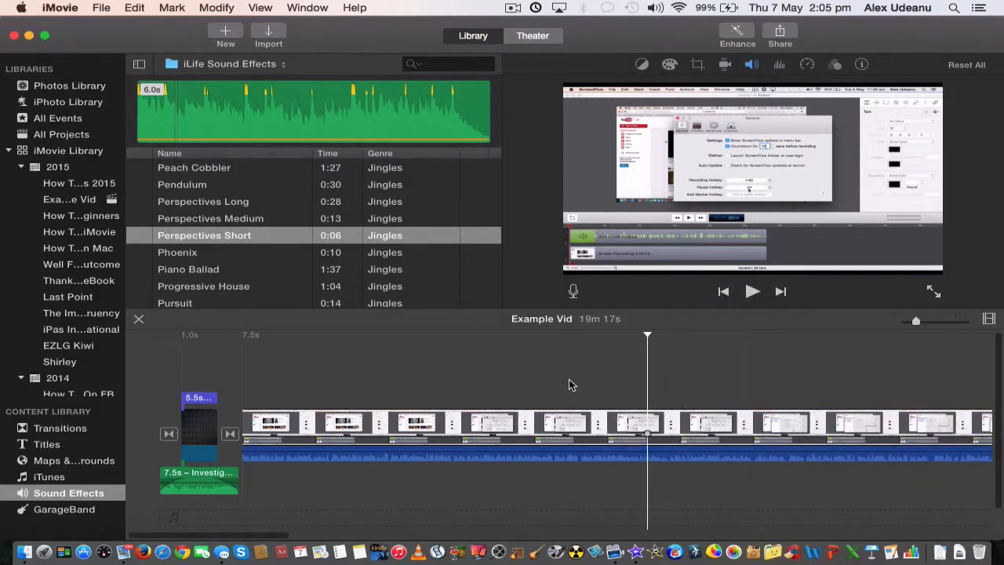
Add the song Get Em (feat. Eve.) from the iTunes library beneath the main clip, a short distance after the opening jingle.
click(47, 478)
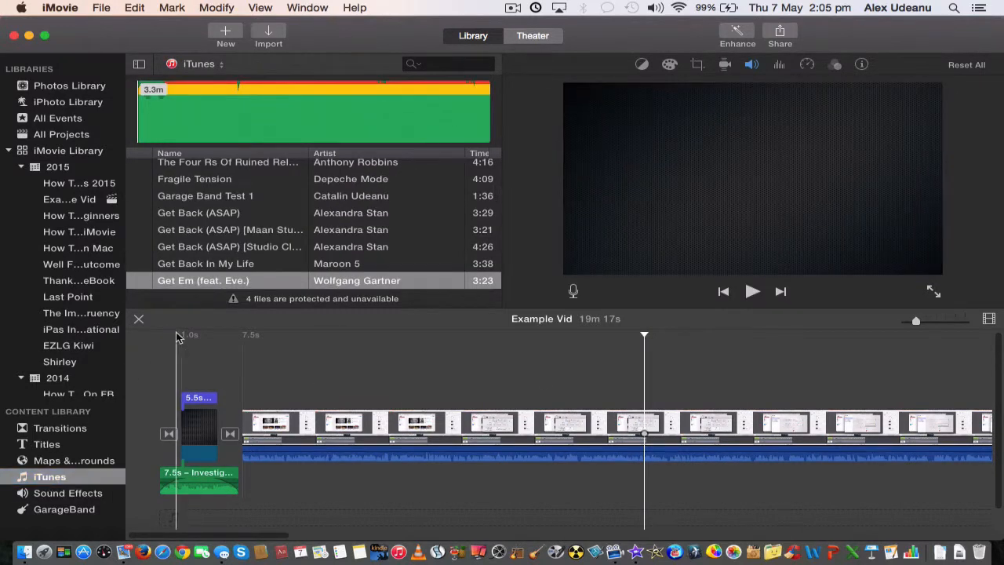
scroll(223, 259, down, 3)
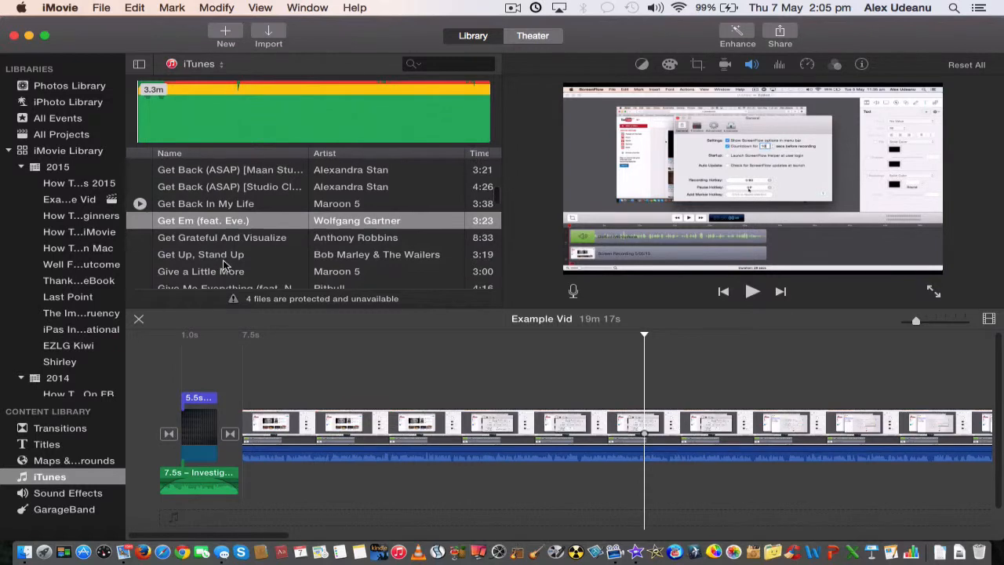
scroll(223, 265, up, 2)
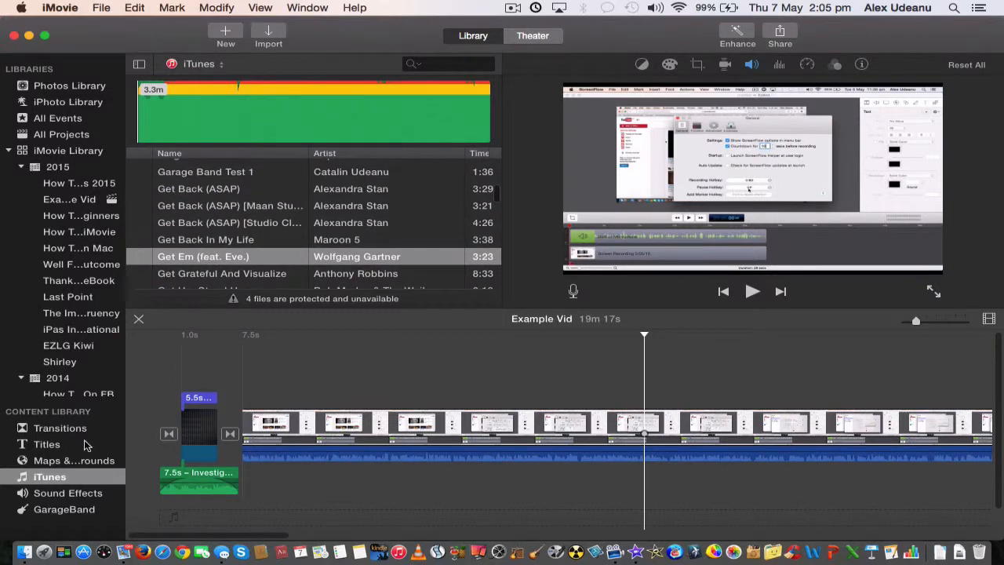
mouse_move(301, 205)
drag(206, 260, 352, 492)
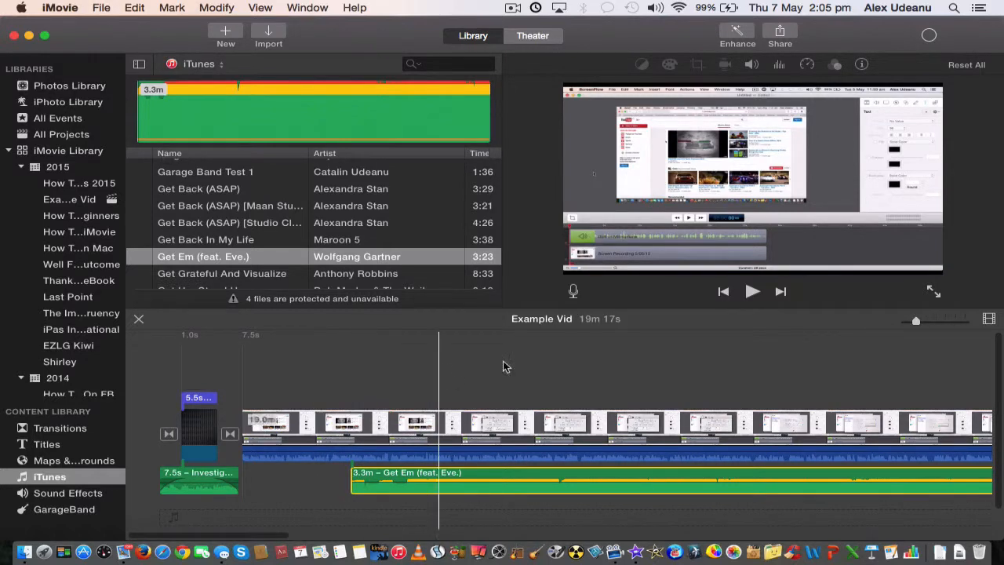
Lower the volume of the added Get Em song to 8%.
click(751, 65)
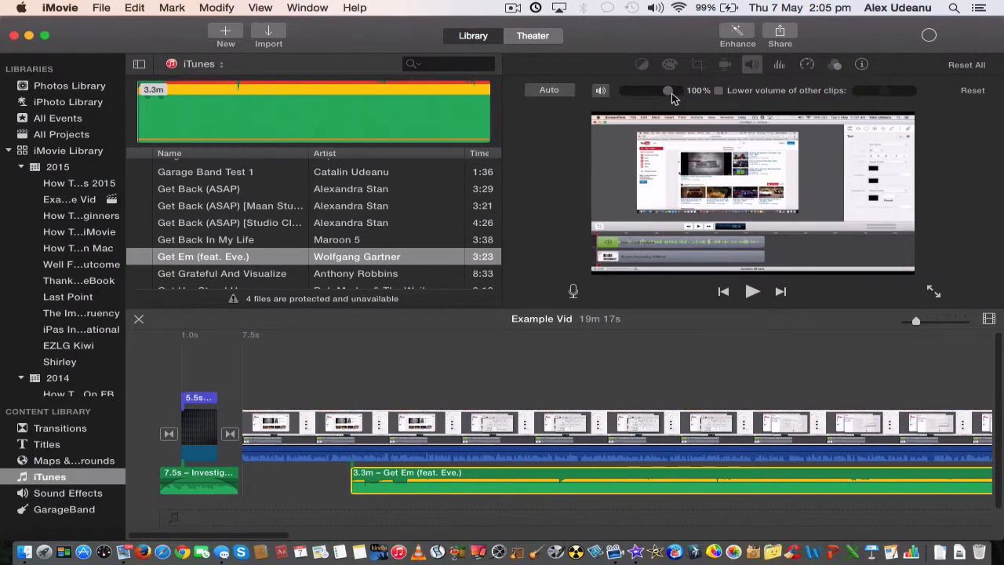
drag(667, 91, 649, 91)
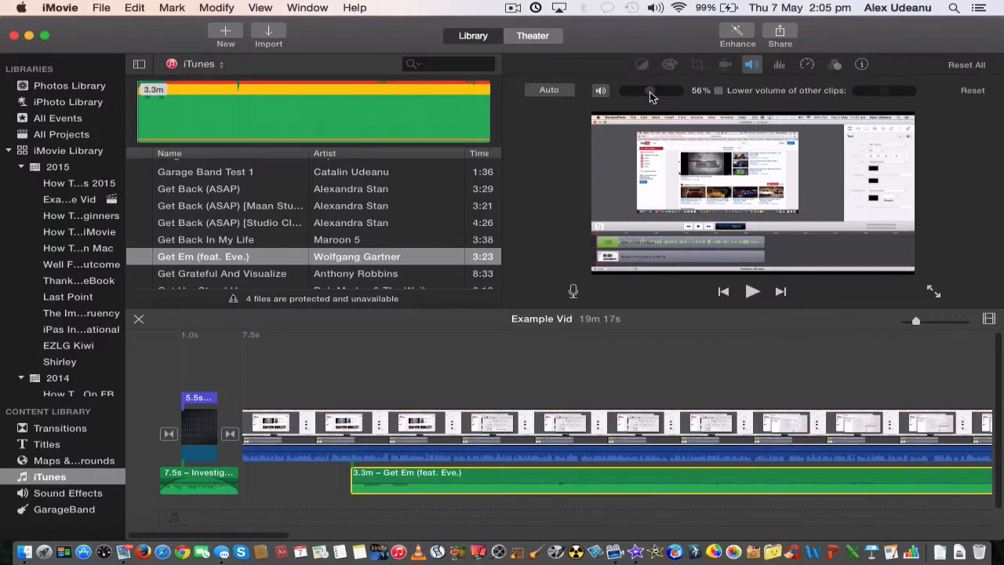
mouse_move(648, 91)
mouse_down()
mouse_move(680, 91)
mouse_move(632, 93)
mouse_up()
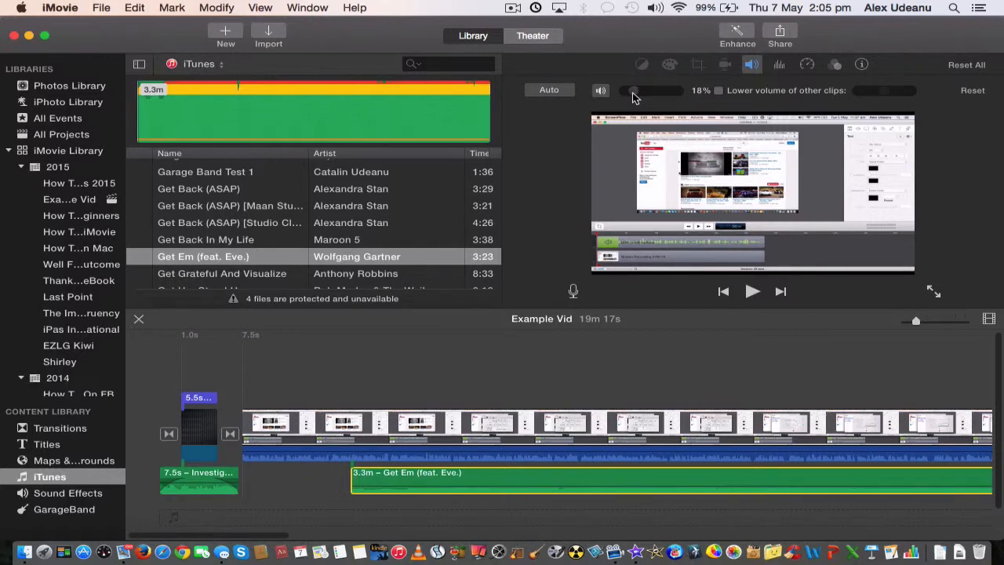
drag(632, 92, 628, 93)
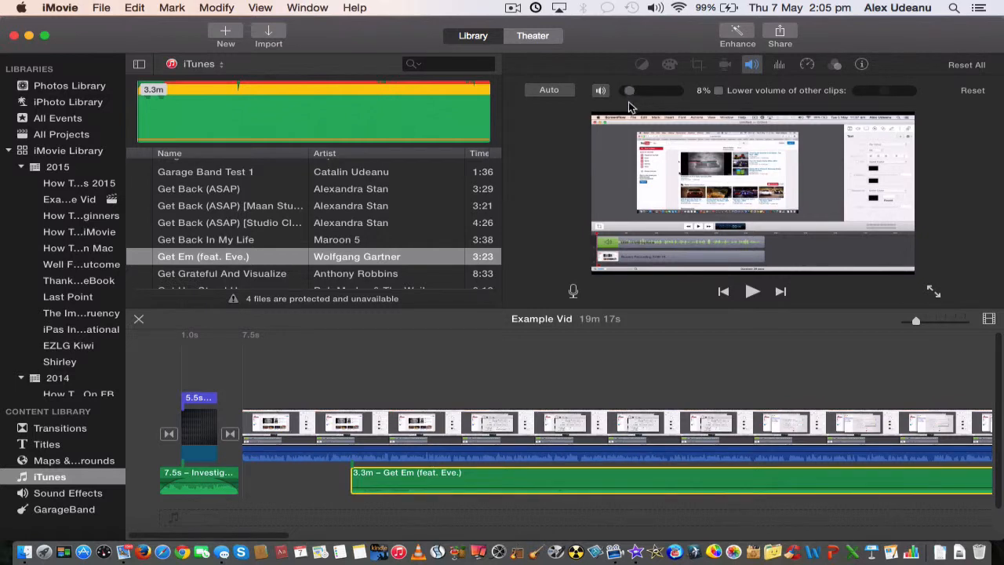
Play the movie near the start of the song to check the music level against the voice.
click(333, 378)
click(377, 376)
key(space)
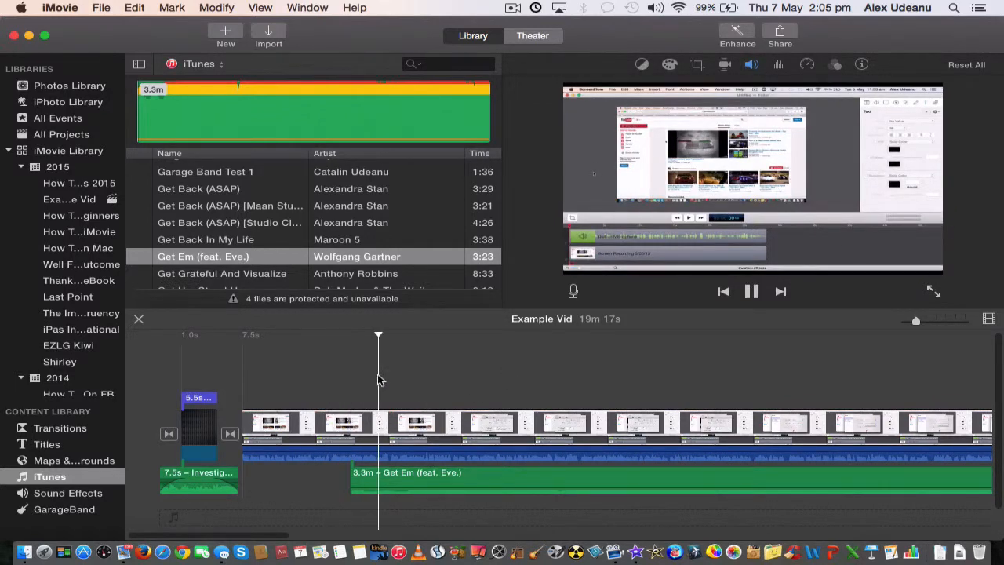
key(space)
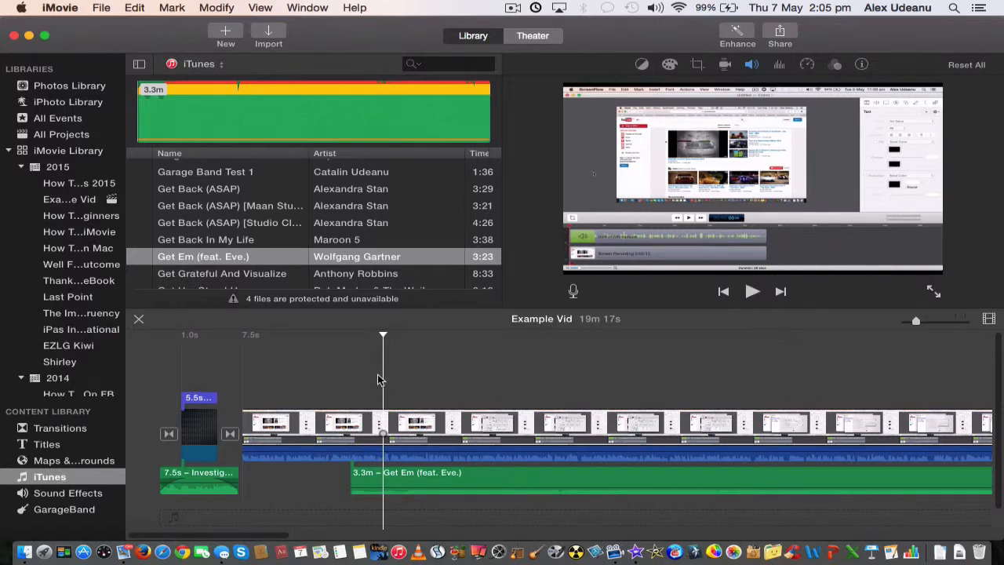
Reduce the Get Em song's volume further and play the movie from just before the song begins.
click(751, 66)
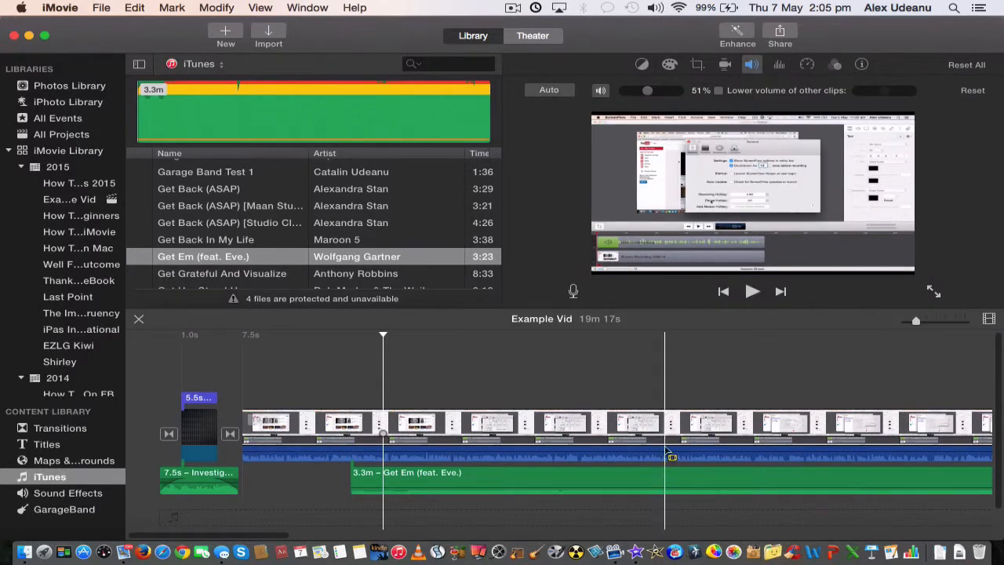
click(669, 477)
drag(662, 91, 627, 92)
click(348, 368)
key(space)
key(space)
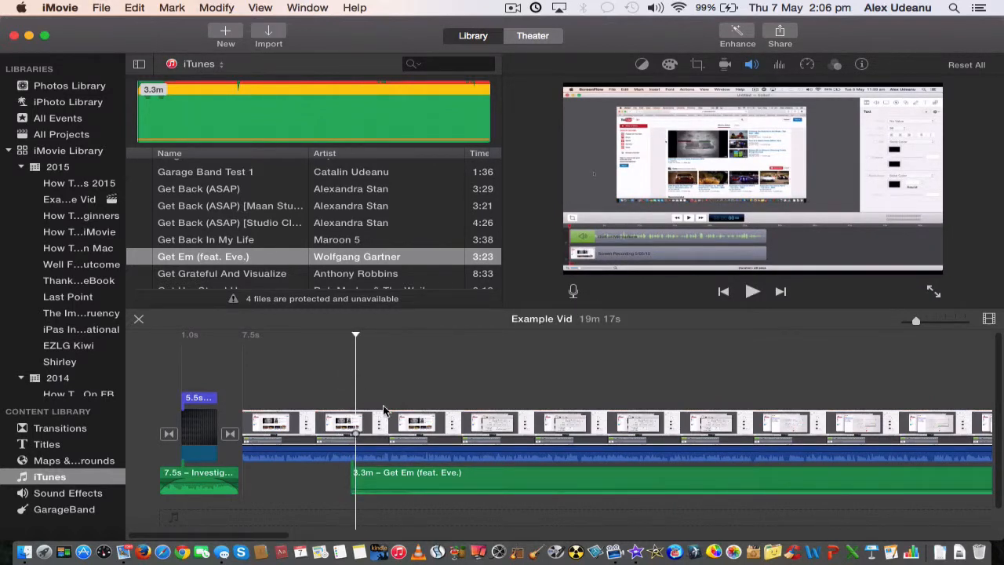
Add a second copy of Get Em (feat. Eve.) after the end of the first and set its volume to 3%.
scroll(461, 475, right, 10)
scroll(460, 475, right, 1)
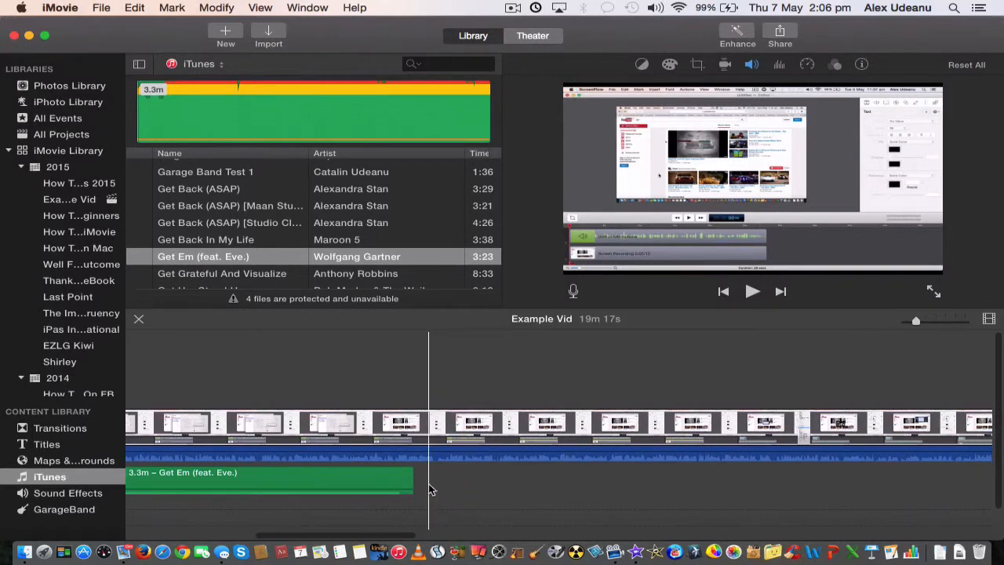
drag(227, 256, 466, 491)
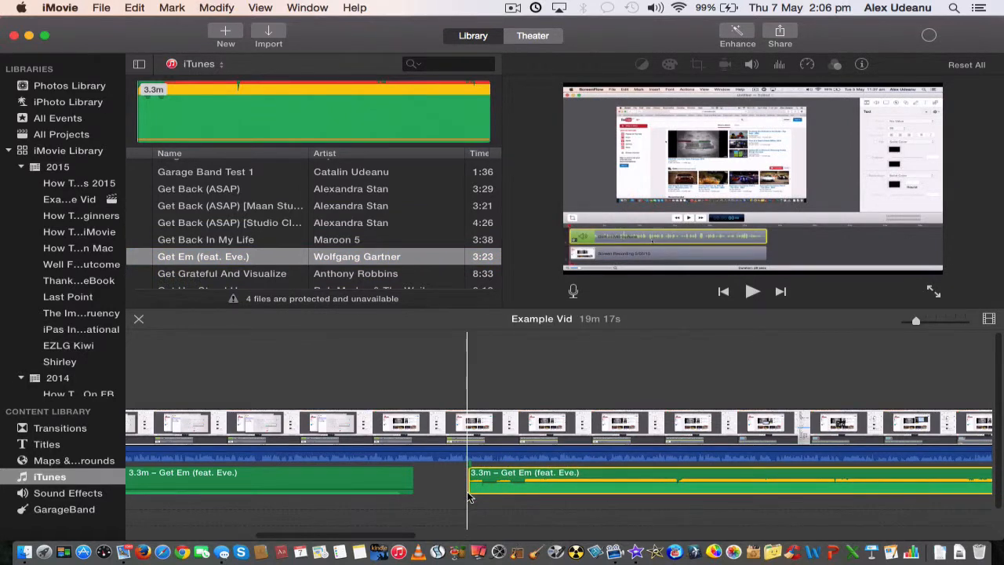
click(750, 65)
drag(667, 90, 627, 91)
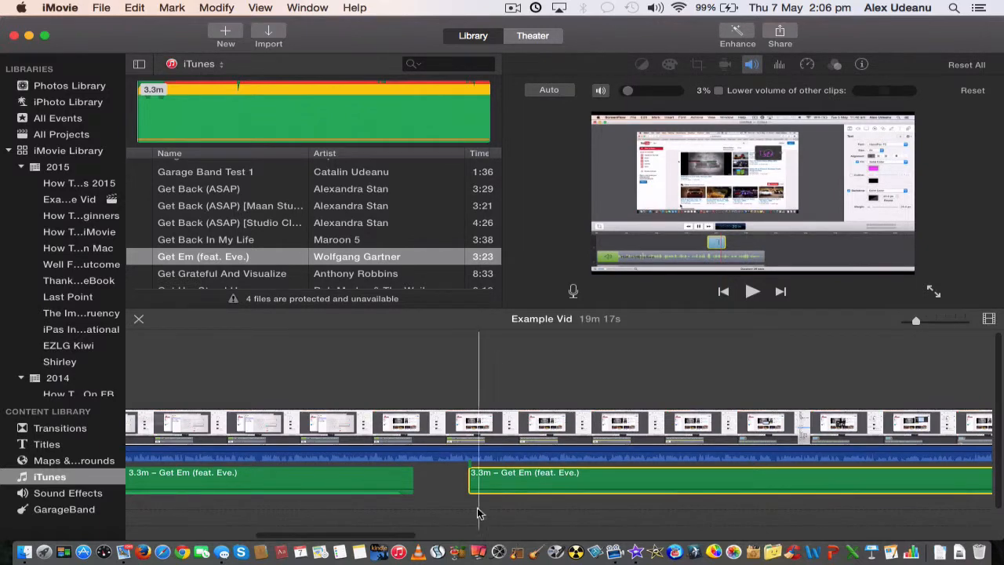
Shorten the first Get Em clip to 3.0 min from its end and place the second copy directly against it.
drag(527, 476, 474, 471)
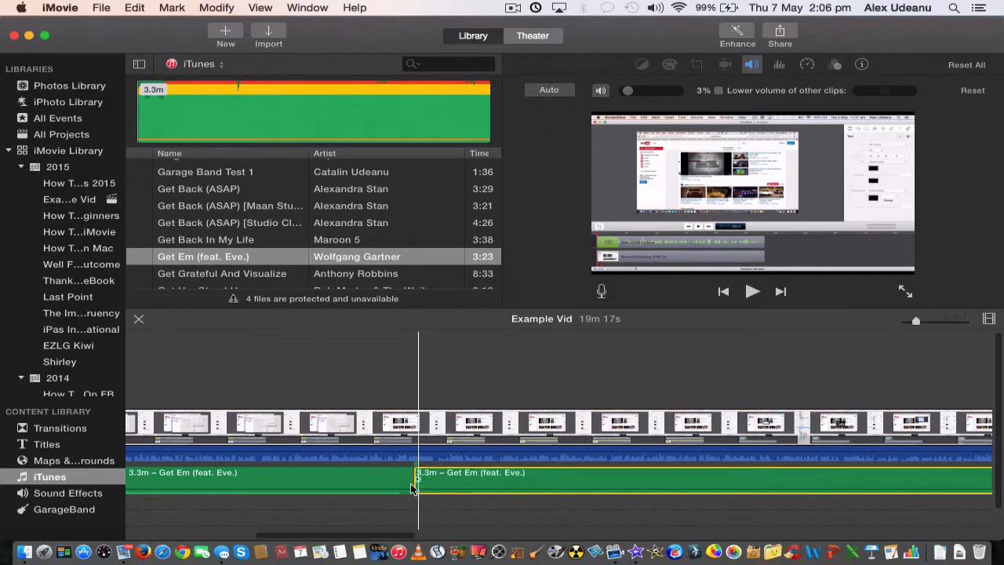
drag(409, 485, 345, 482)
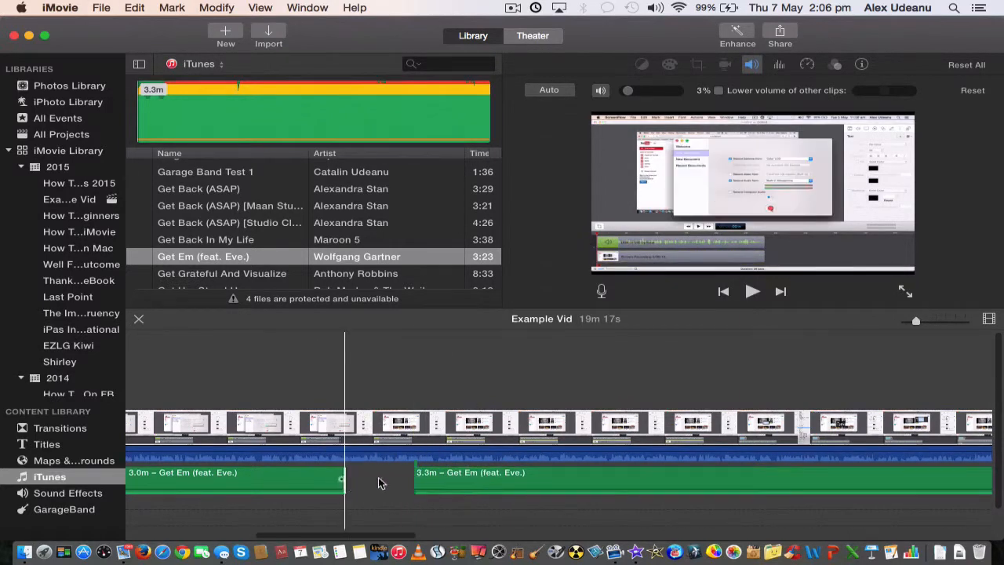
drag(480, 479, 413, 473)
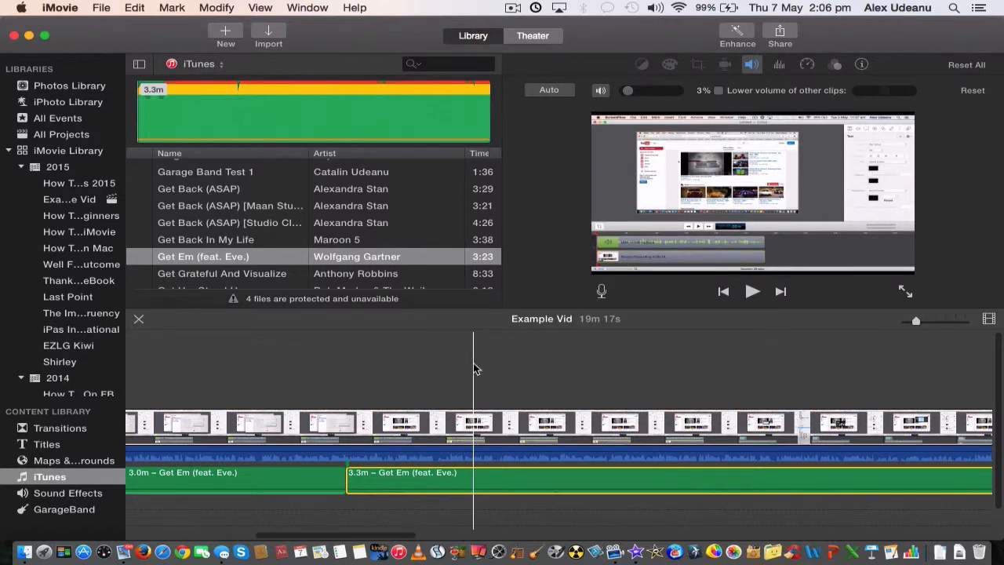
Slightly lower the highlights in the main clip's color correction and try out its saturation and color temperature.
key(Delete)
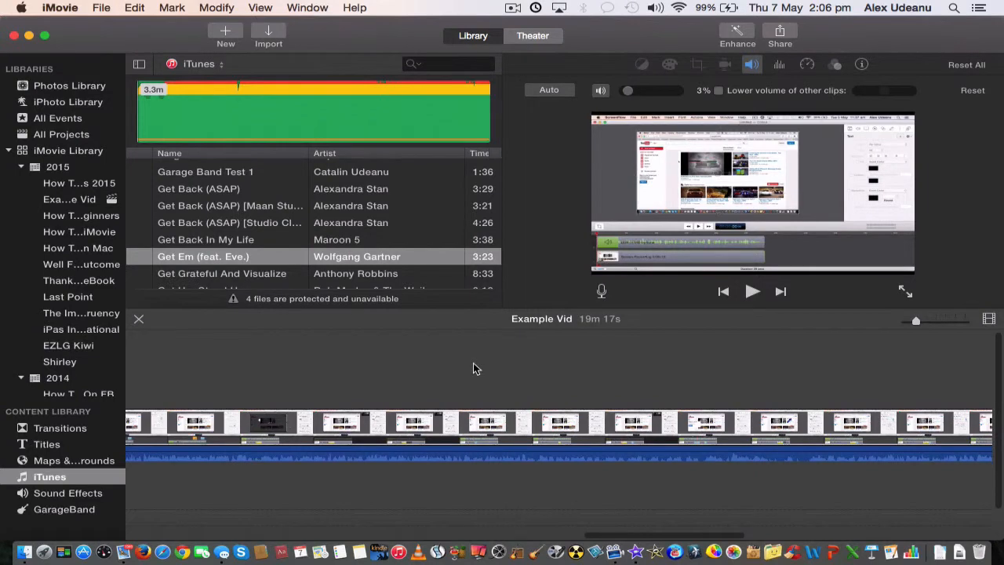
click(669, 64)
mouse_move(759, 92)
mouse_down()
mouse_move(780, 92)
mouse_move(737, 94)
mouse_move(751, 94)
mouse_up()
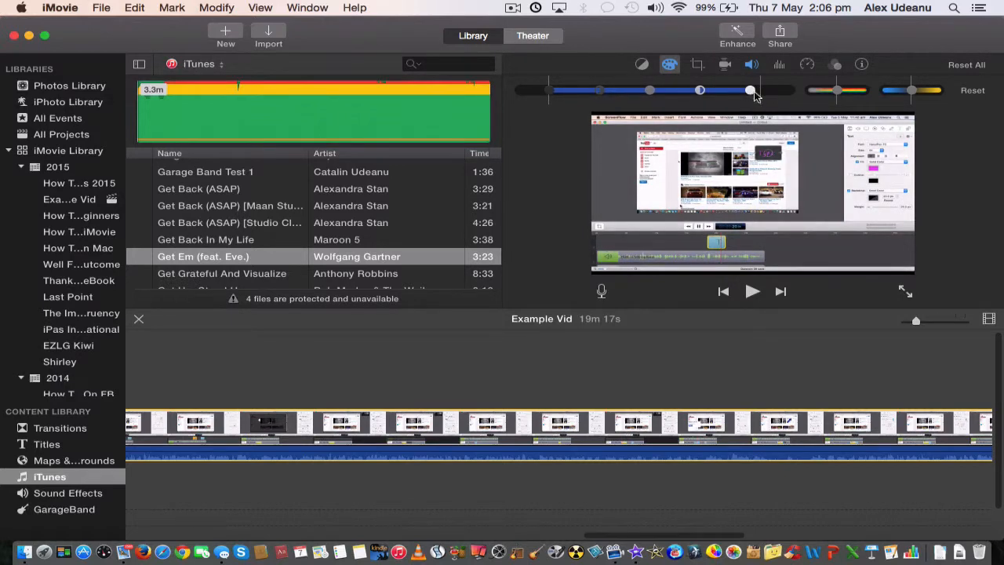
mouse_move(838, 92)
mouse_down()
mouse_move(816, 94)
mouse_move(851, 92)
mouse_move(836, 98)
mouse_up()
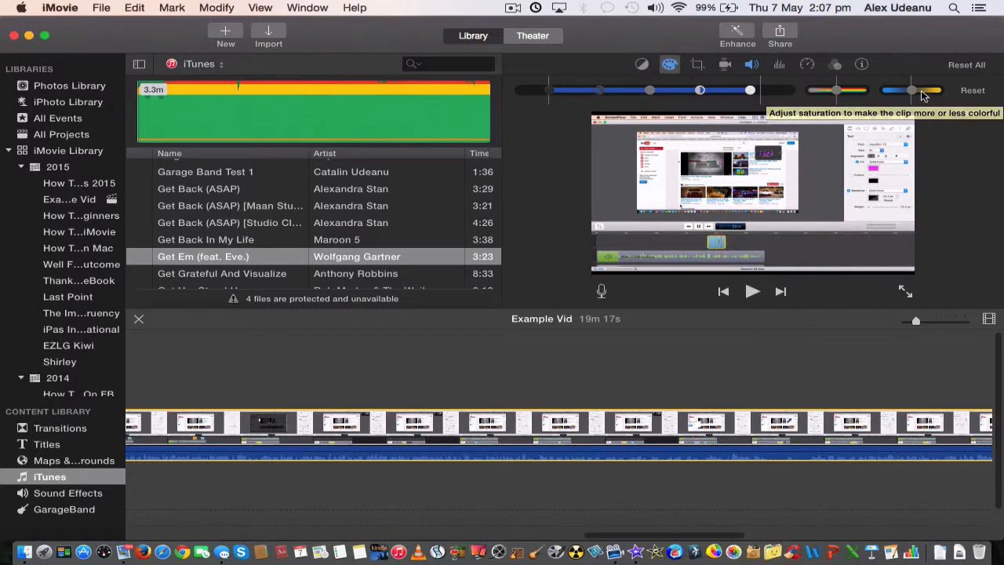
mouse_move(911, 91)
mouse_down()
mouse_move(897, 92)
mouse_move(930, 91)
mouse_up()
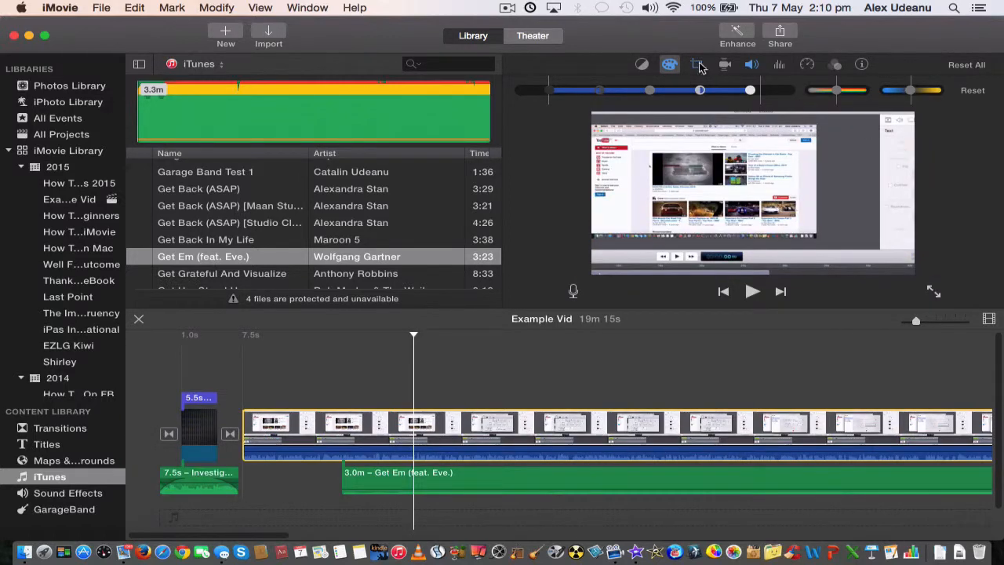
Try the Fit style on the main clip, then Crop to Fill with a smaller frame around the recorded browser window.
click(698, 64)
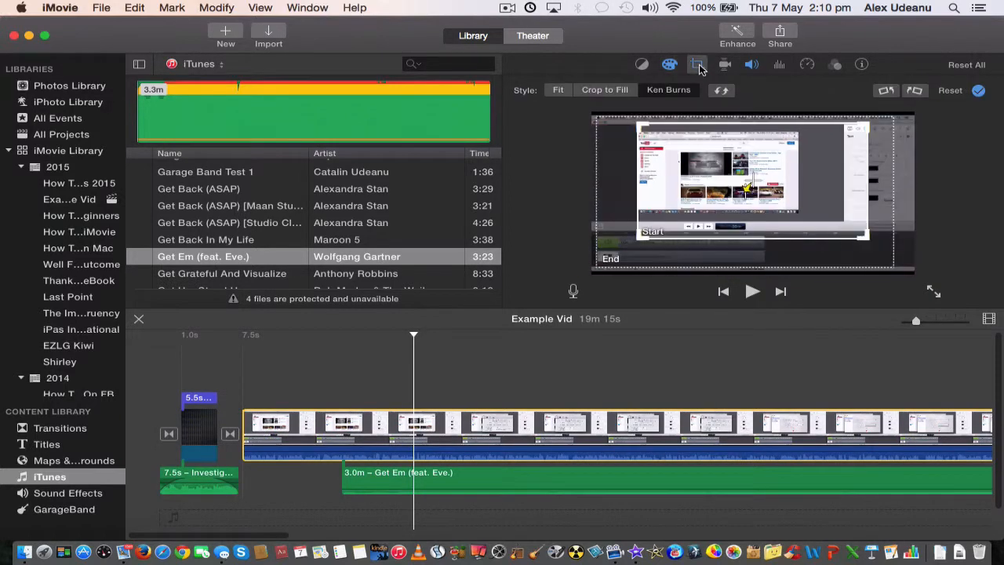
click(558, 91)
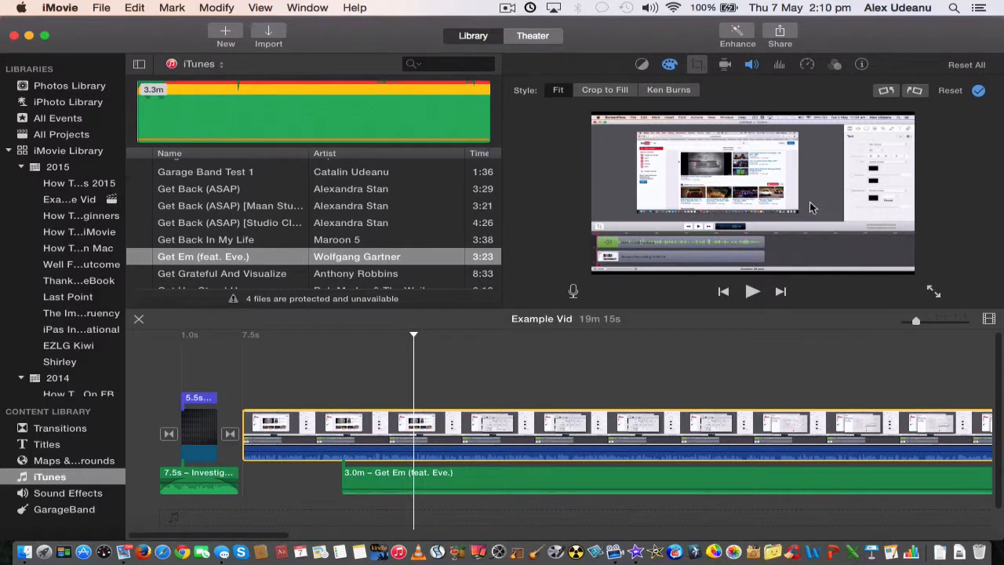
click(604, 91)
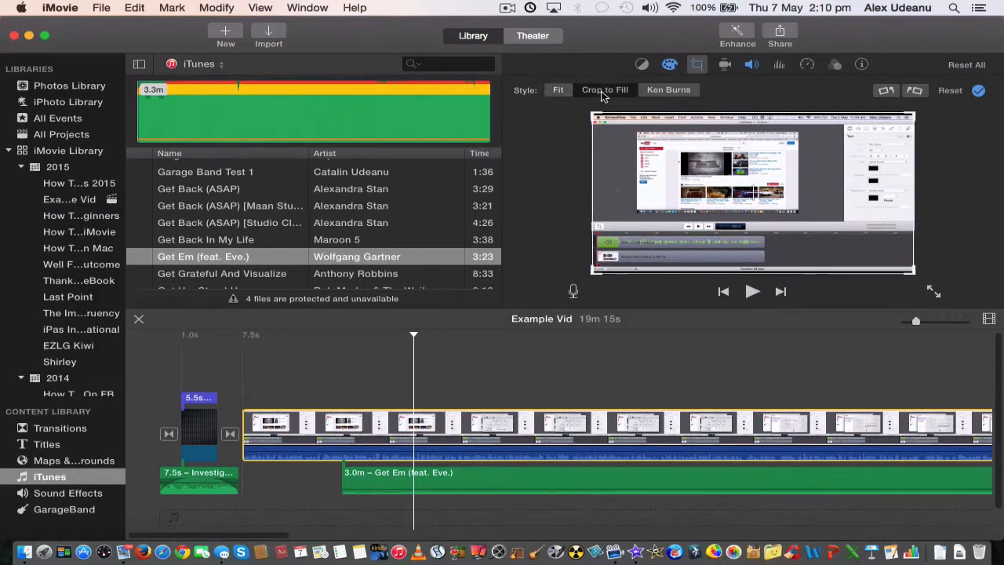
drag(594, 271, 684, 228)
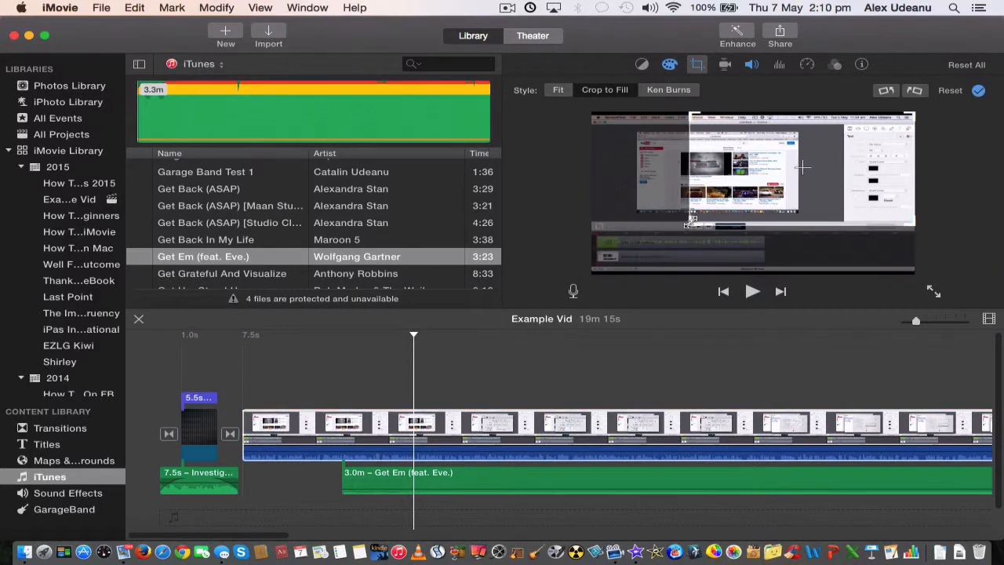
drag(788, 180, 735, 203)
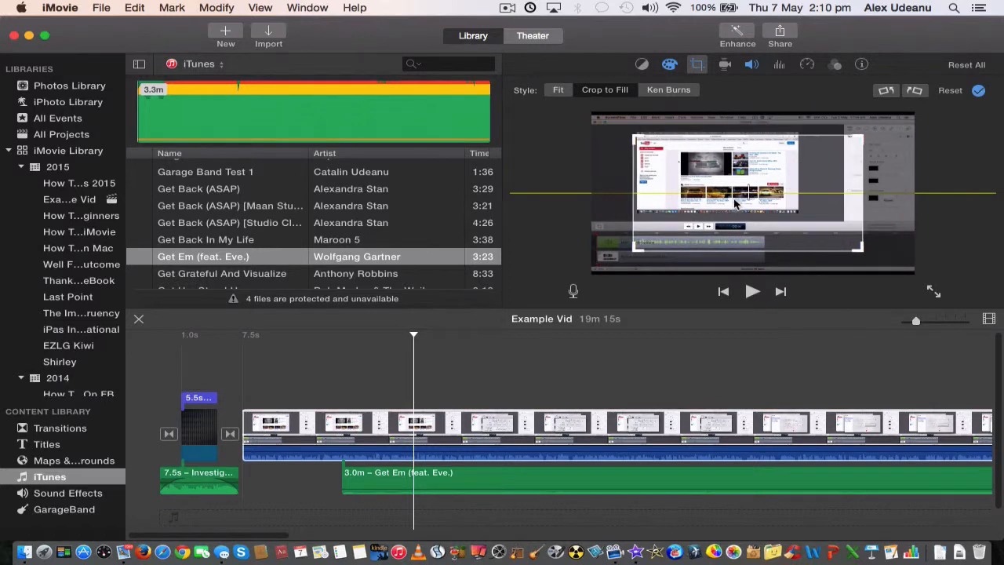
Apply the Ken Burns style to the main clip, moving the start frame up and enlarging the end frame to nearly the full picture.
click(667, 91)
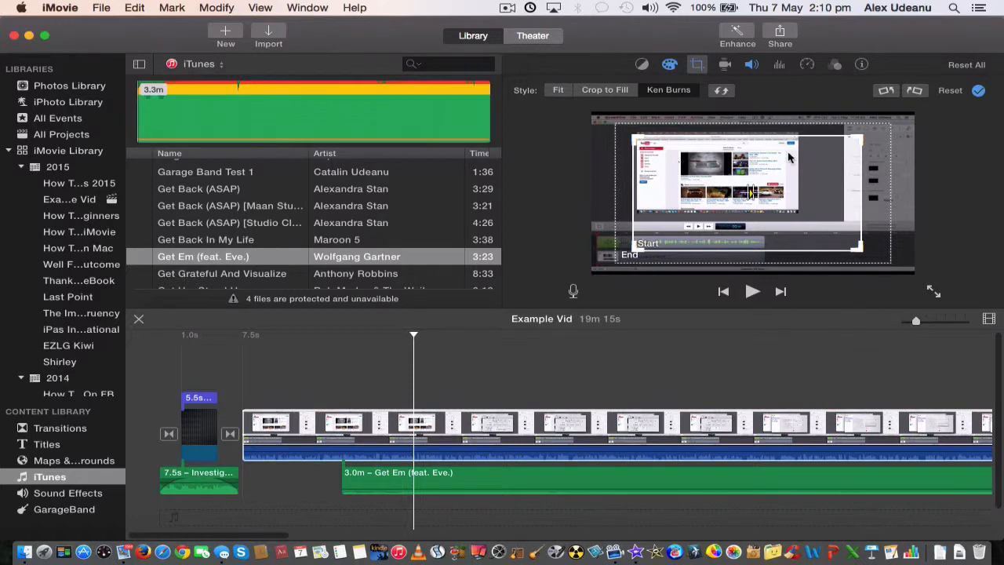
drag(779, 163, 779, 149)
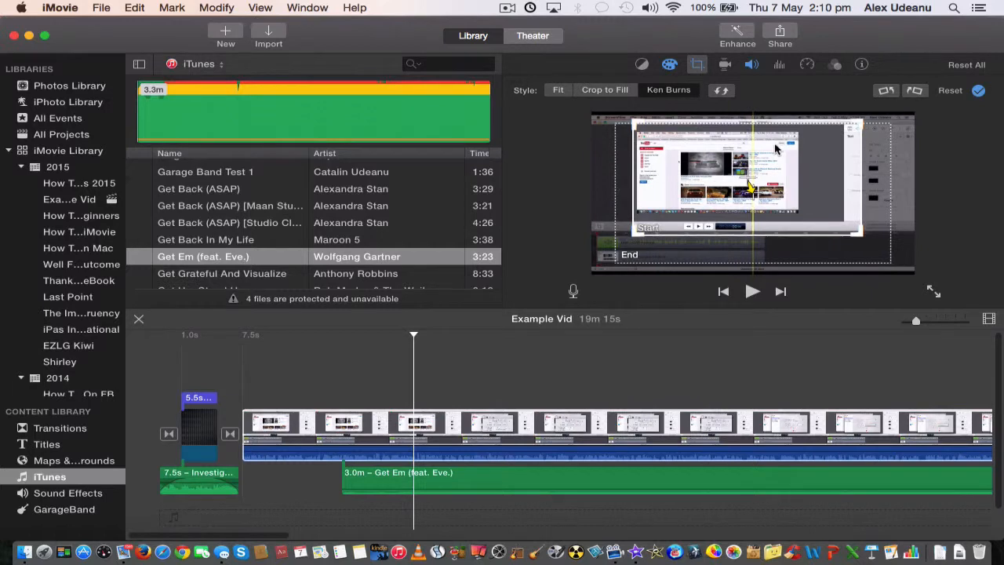
click(661, 261)
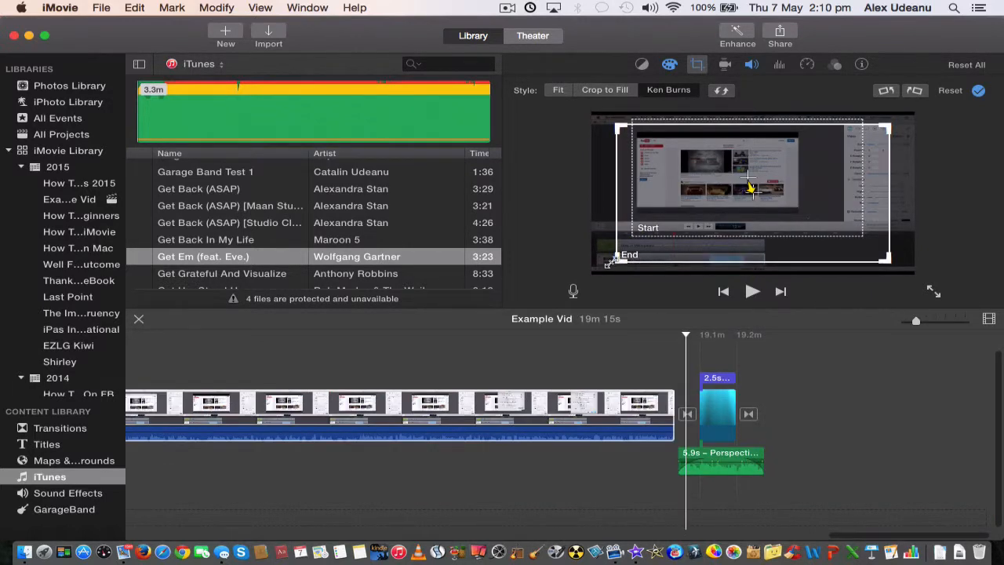
drag(618, 259, 593, 270)
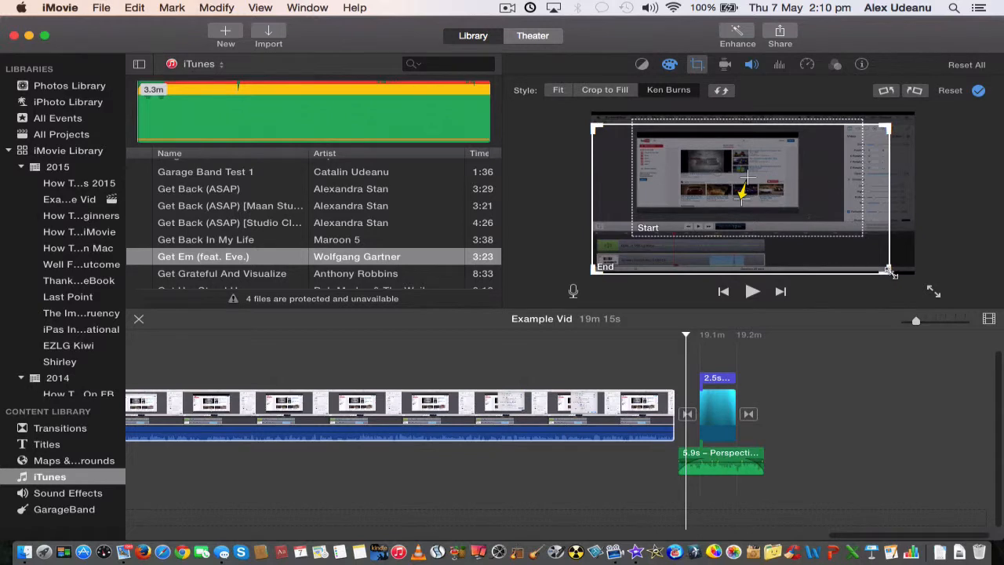
drag(889, 272, 910, 279)
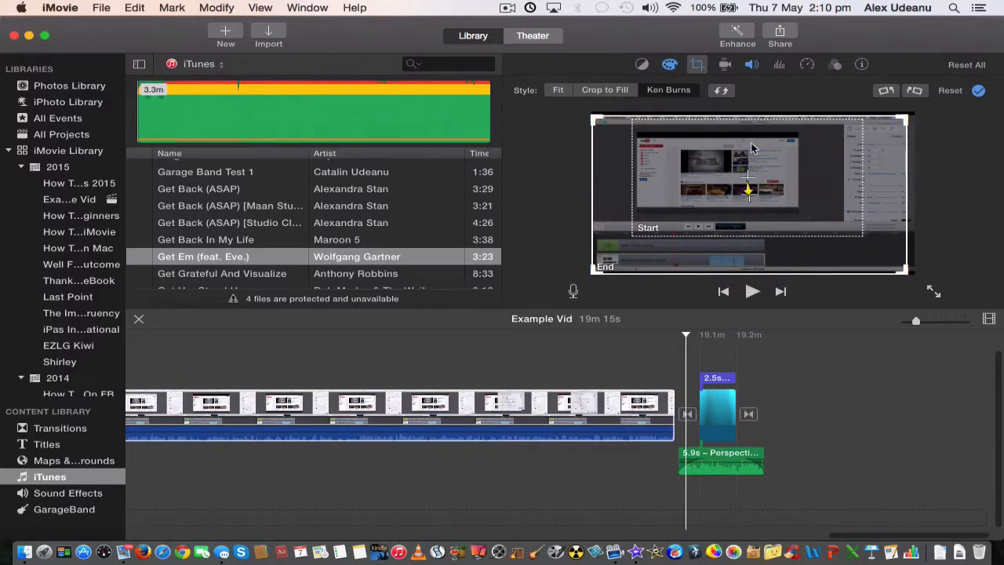
Swap the Ken Burns start and end frames of the main clip and select each frame in turn.
click(720, 91)
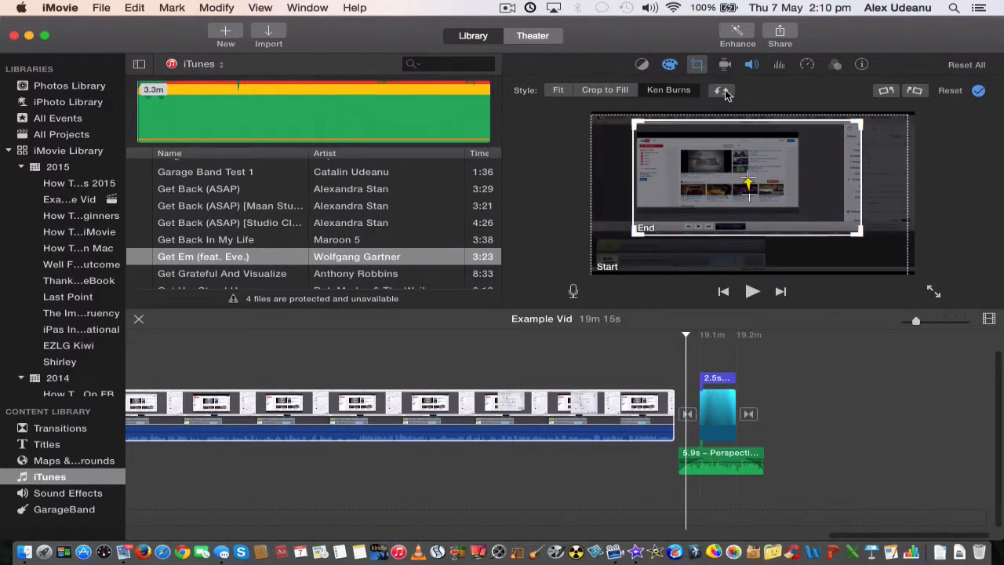
click(634, 267)
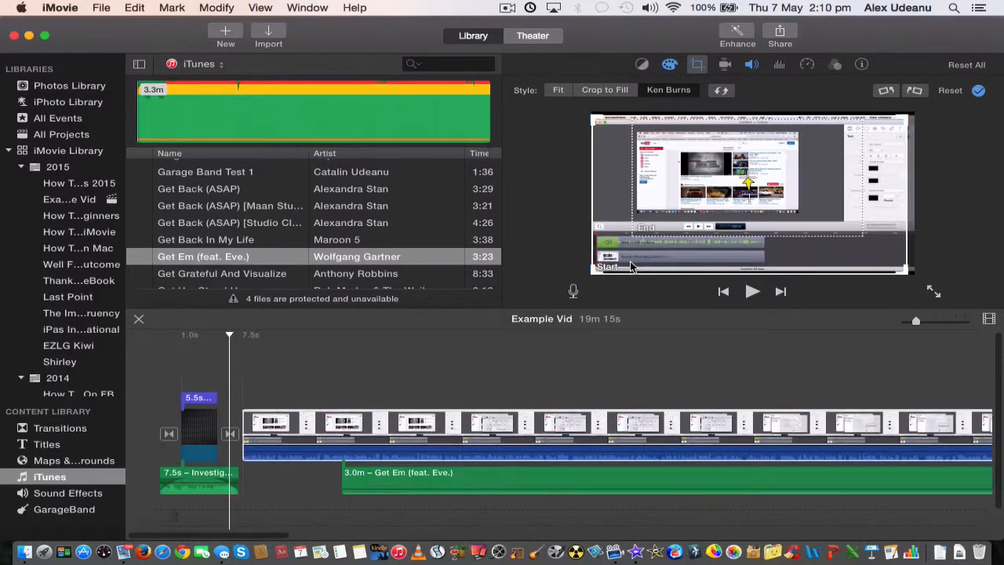
click(714, 185)
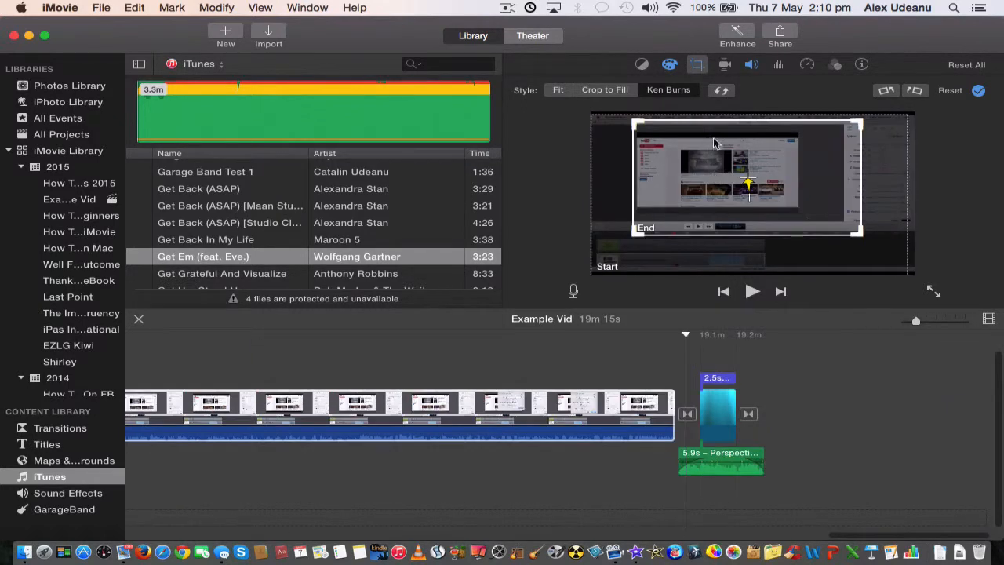
Swap the main clip's Ken Burns start and end frames again and turn on Stabilize Shaky Video for the clip.
click(720, 92)
click(725, 64)
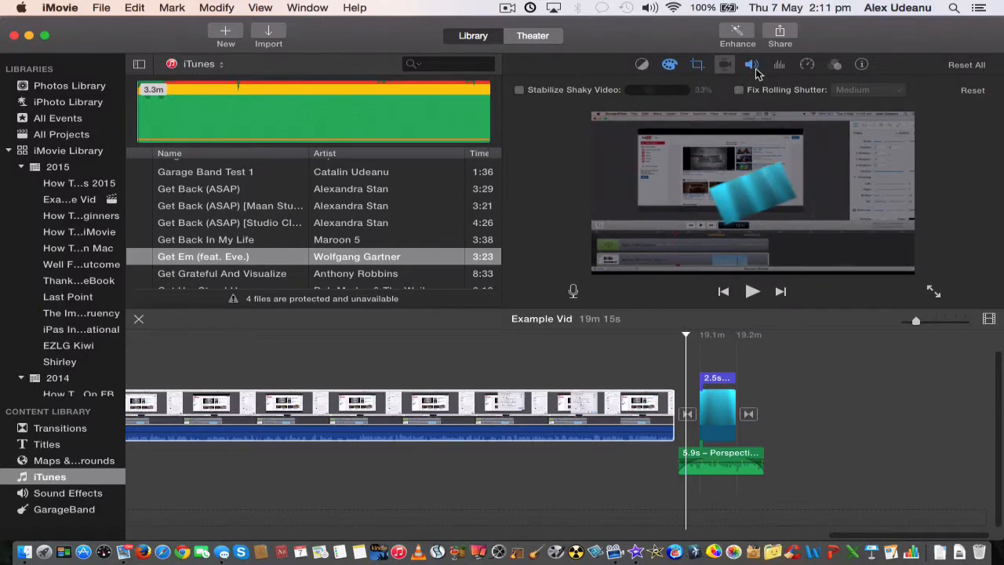
click(640, 410)
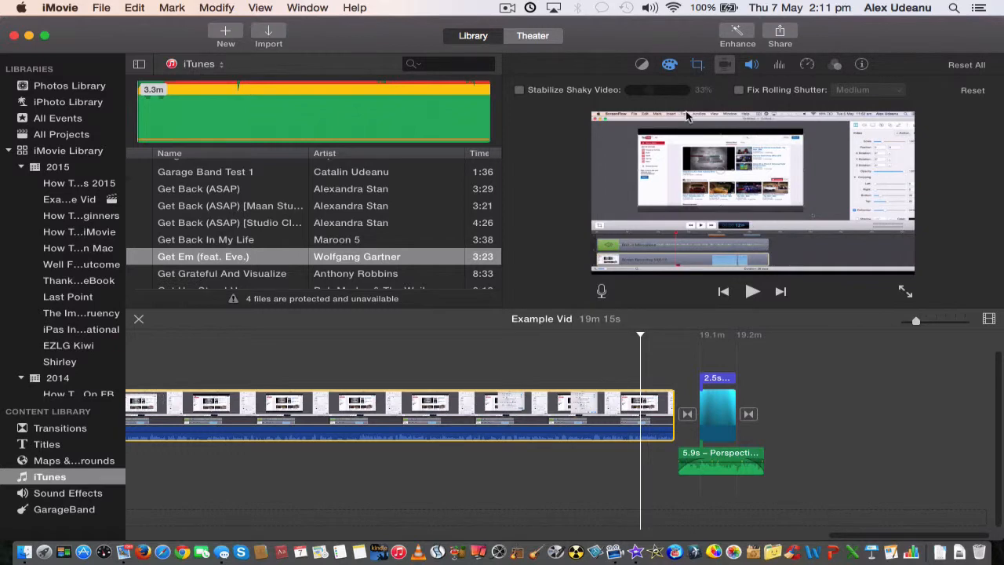
click(519, 91)
Look at the main clip's volume settings and turn on background noise reduction at 56%.
click(754, 67)
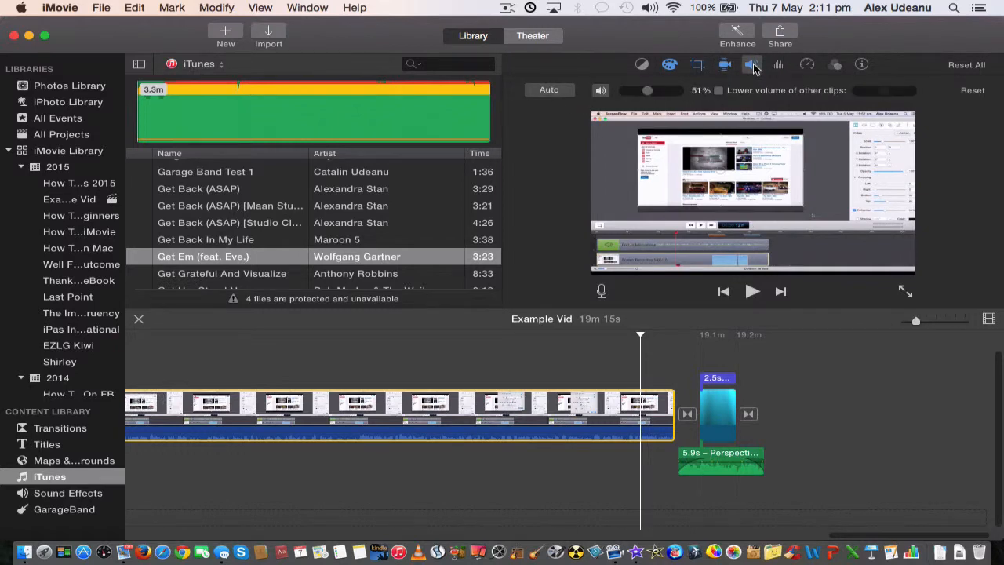
click(780, 65)
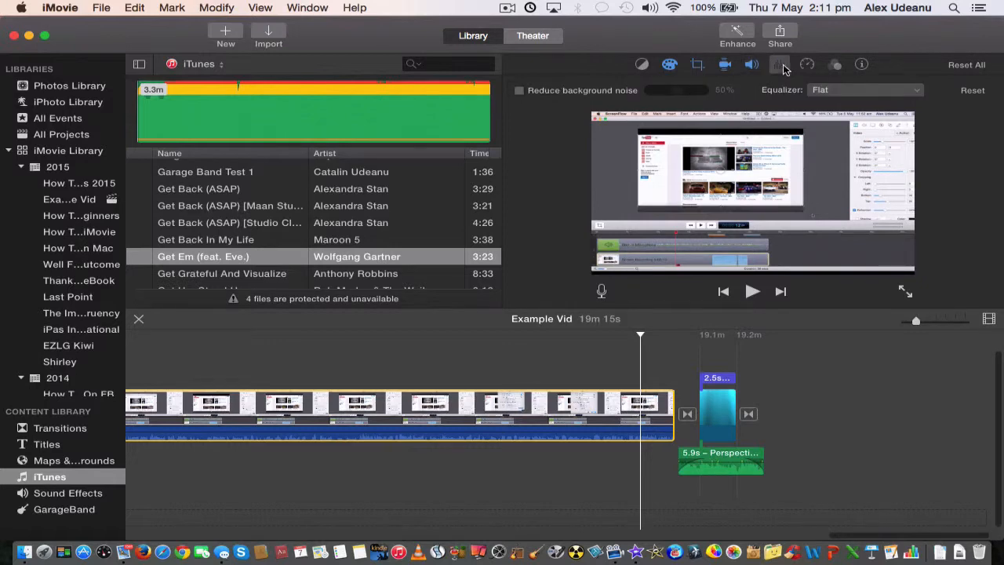
click(518, 92)
Try the Flat and Voice Enhance equalizer presets on the main clip.
click(919, 93)
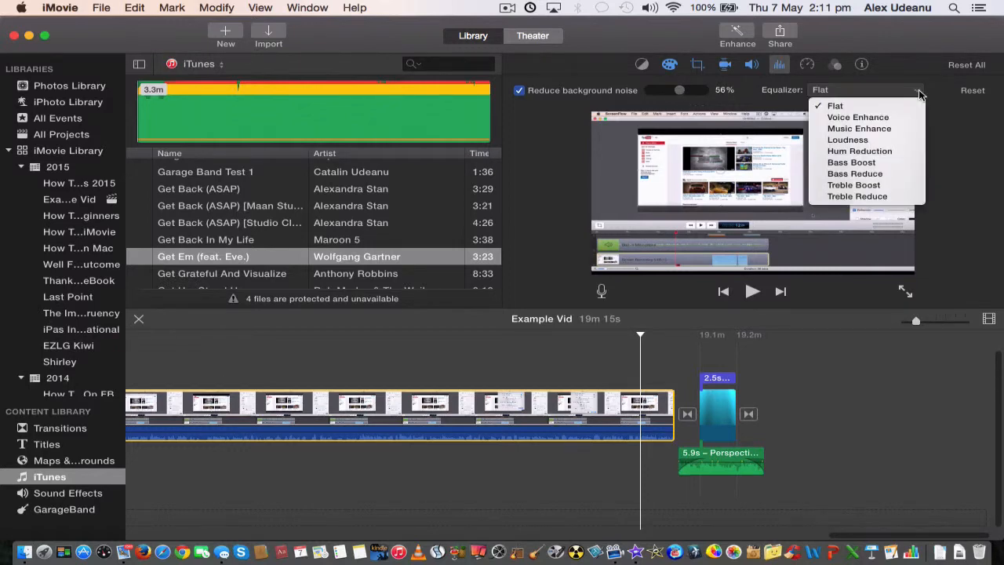
click(901, 106)
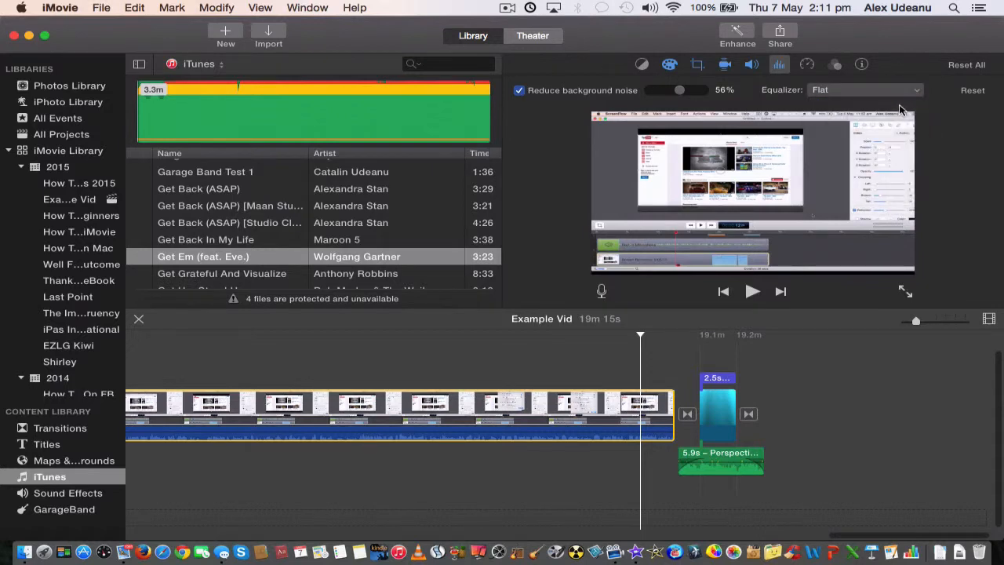
click(912, 91)
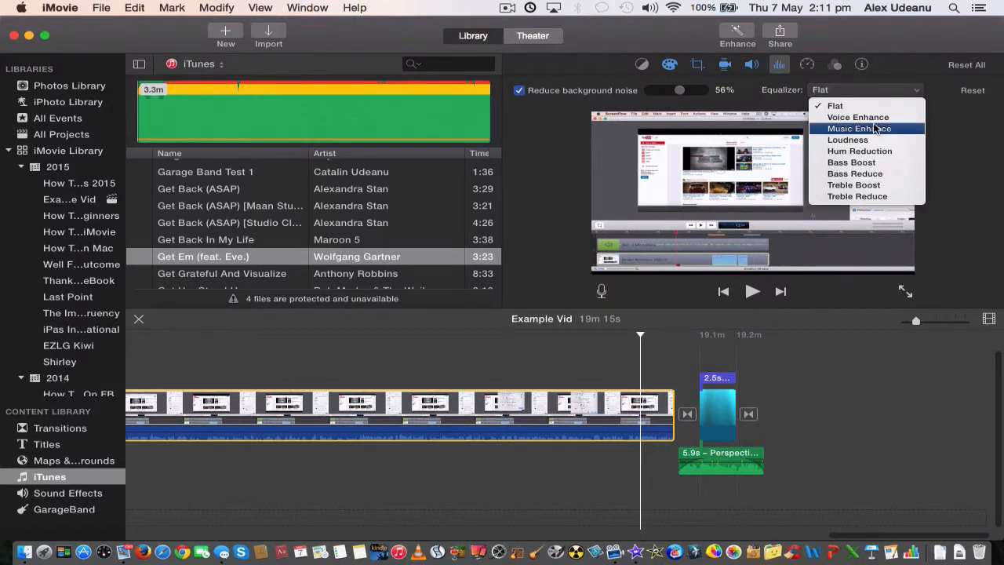
click(875, 118)
click(912, 93)
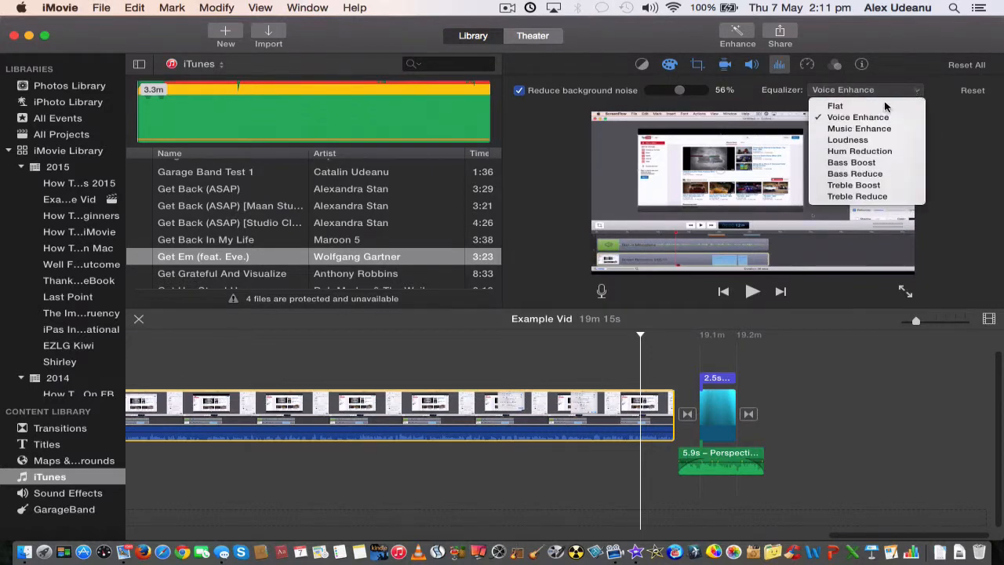
click(882, 112)
Select a short range near the end of the main clip and set its speed to Slow at 50%.
click(804, 66)
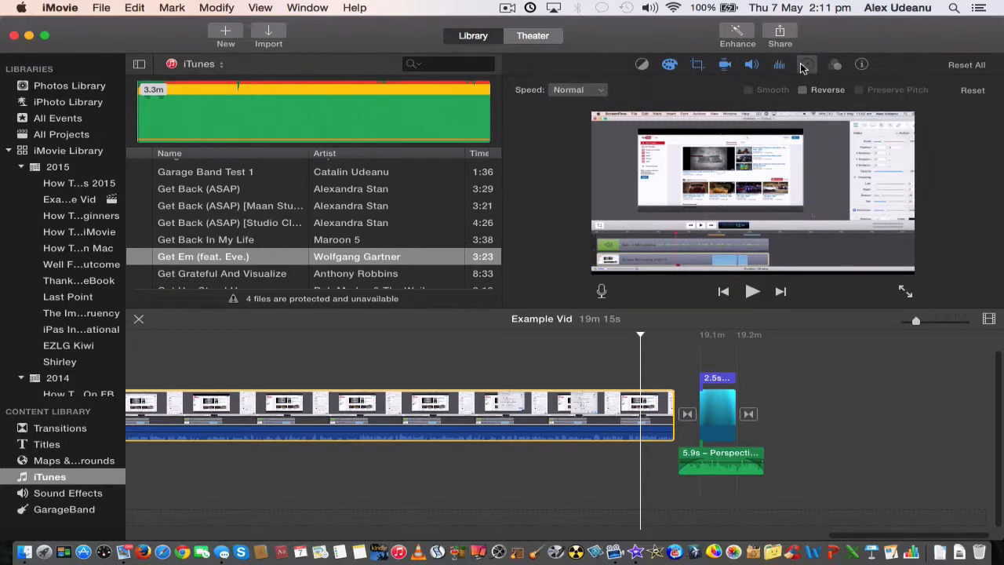
click(604, 92)
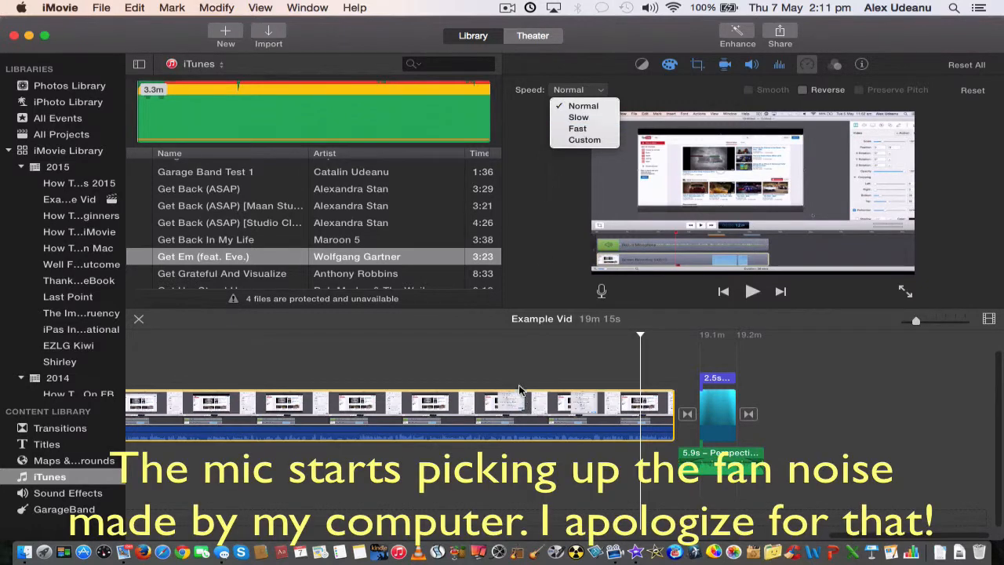
click(509, 361)
drag(499, 409, 527, 413)
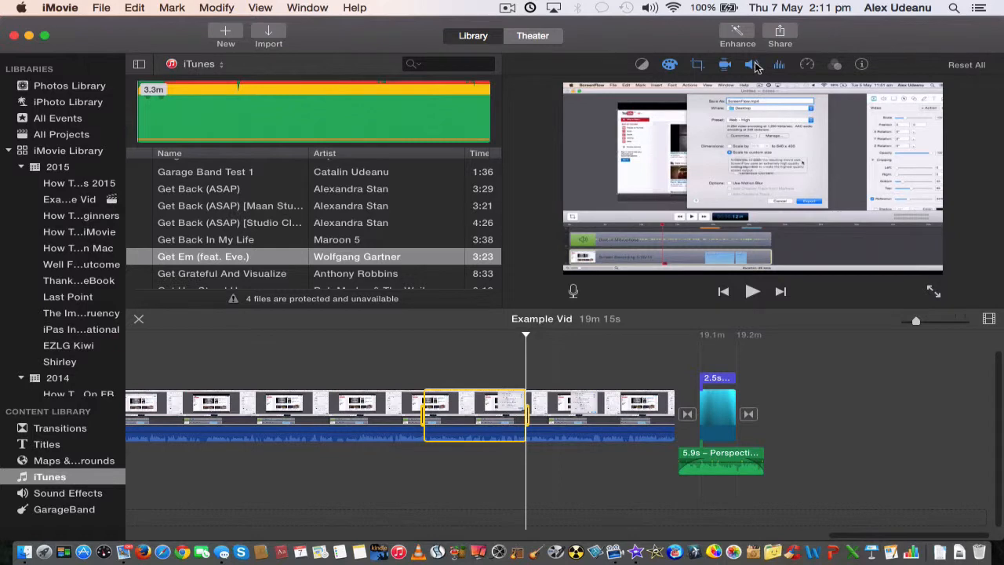
click(808, 65)
click(601, 91)
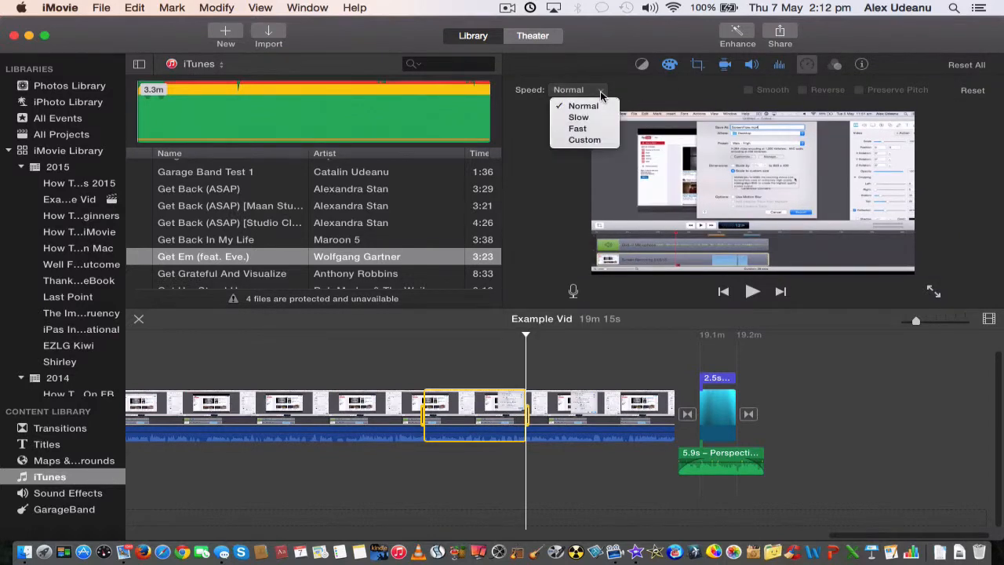
click(591, 118)
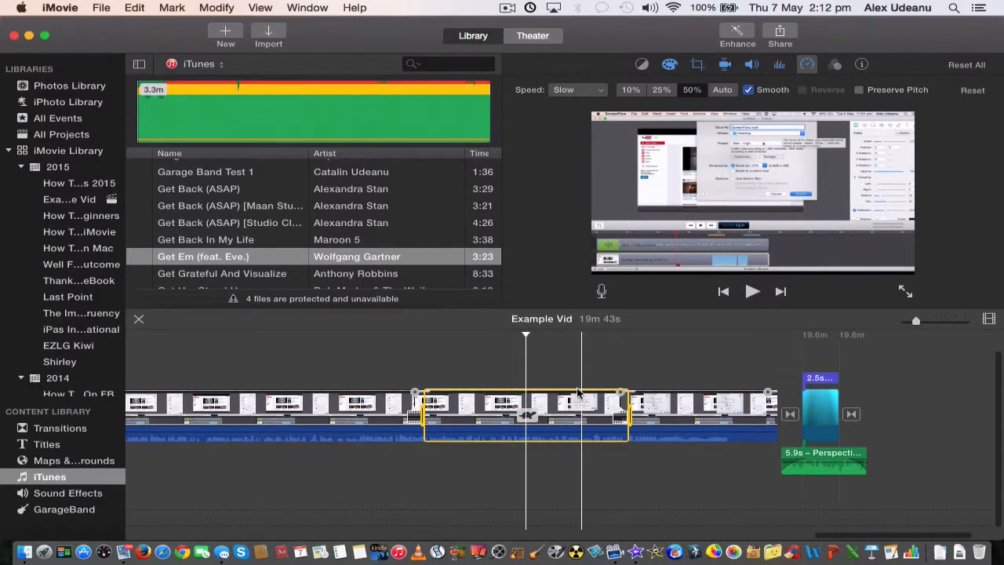
Play the beginning of the slowed section, then undo the Slow speed change.
click(413, 365)
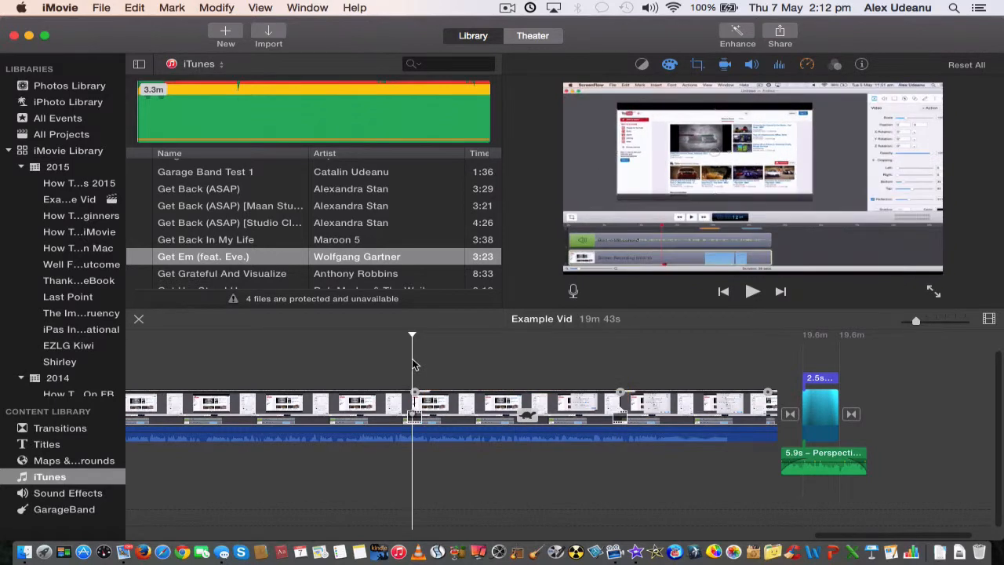
key(space)
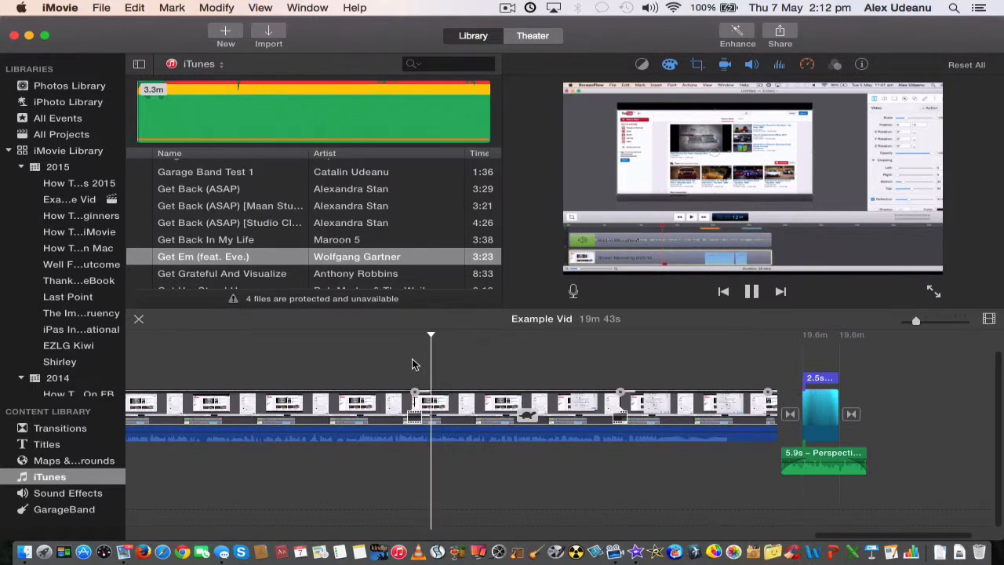
key(space)
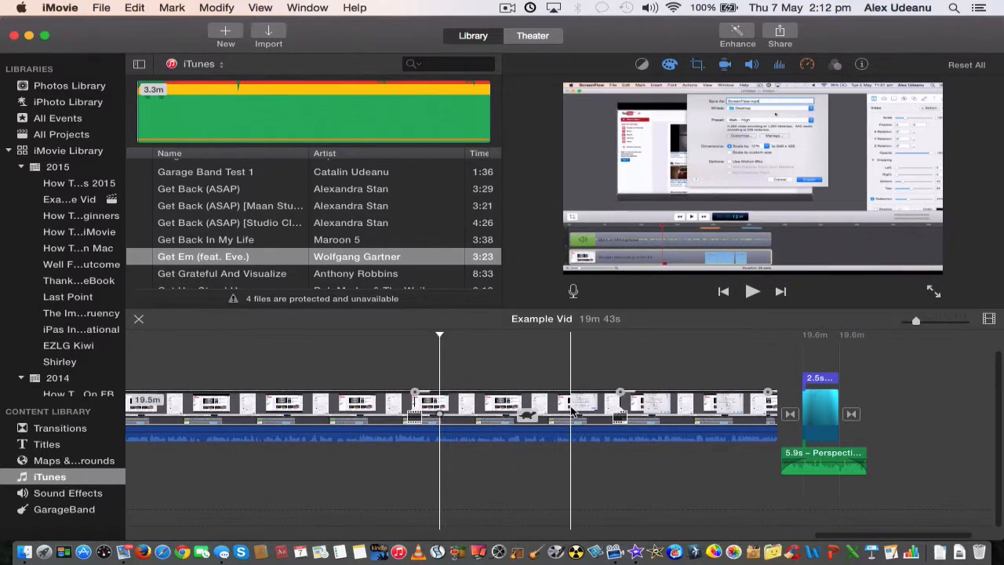
key(Delete)
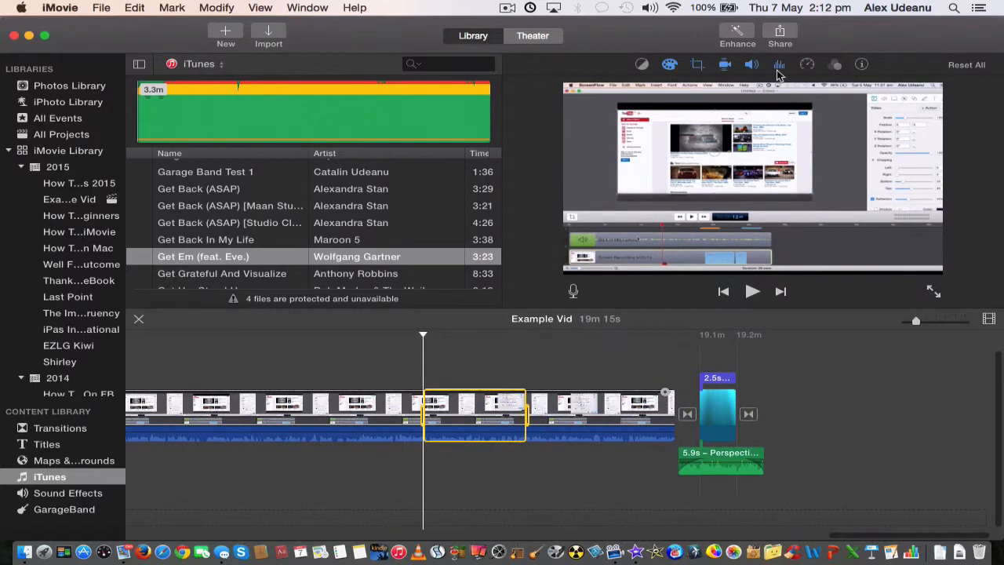
Set the selected range of the main clip to Fast at 2x, then undo that speed change.
click(807, 67)
click(601, 92)
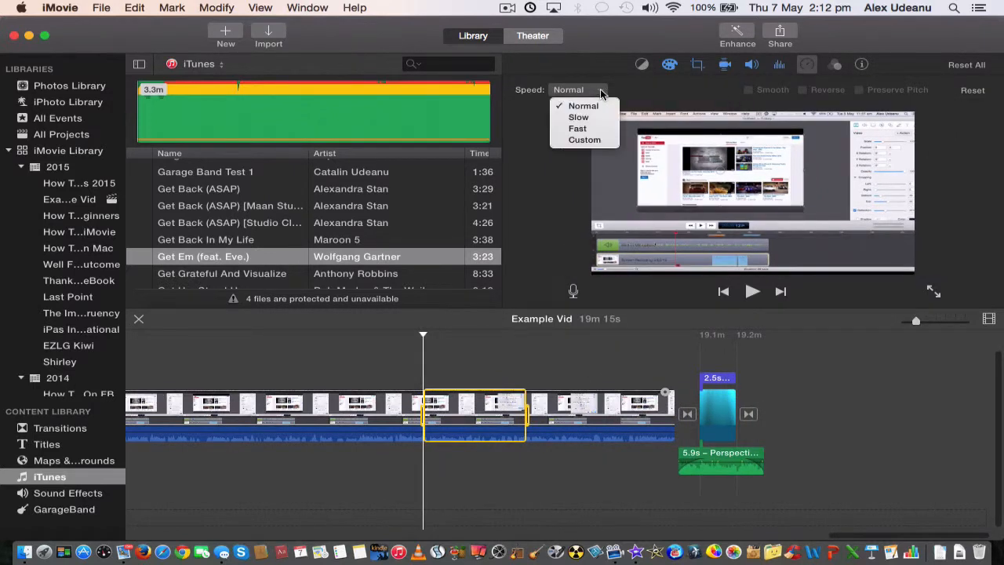
click(586, 131)
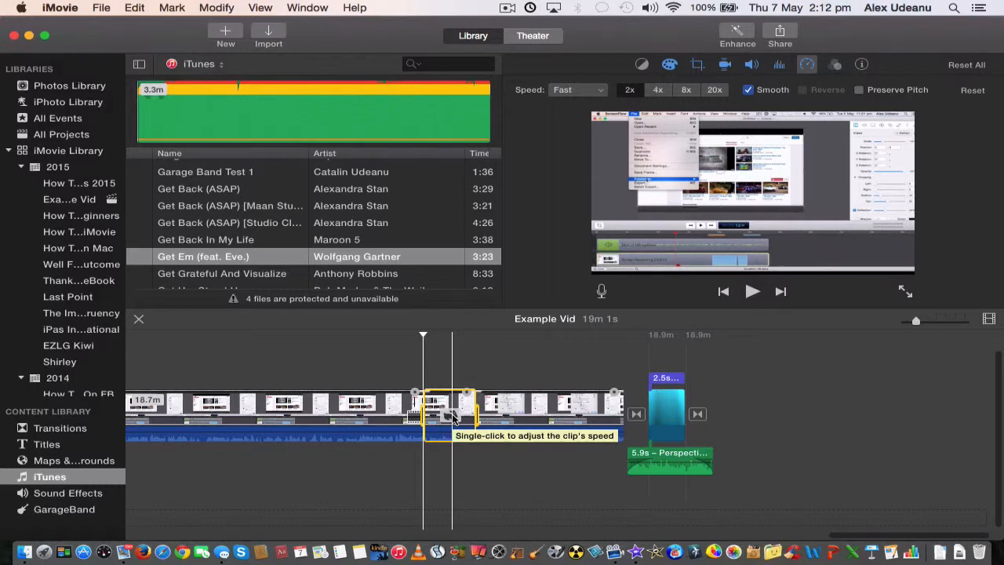
key(cmd+z)
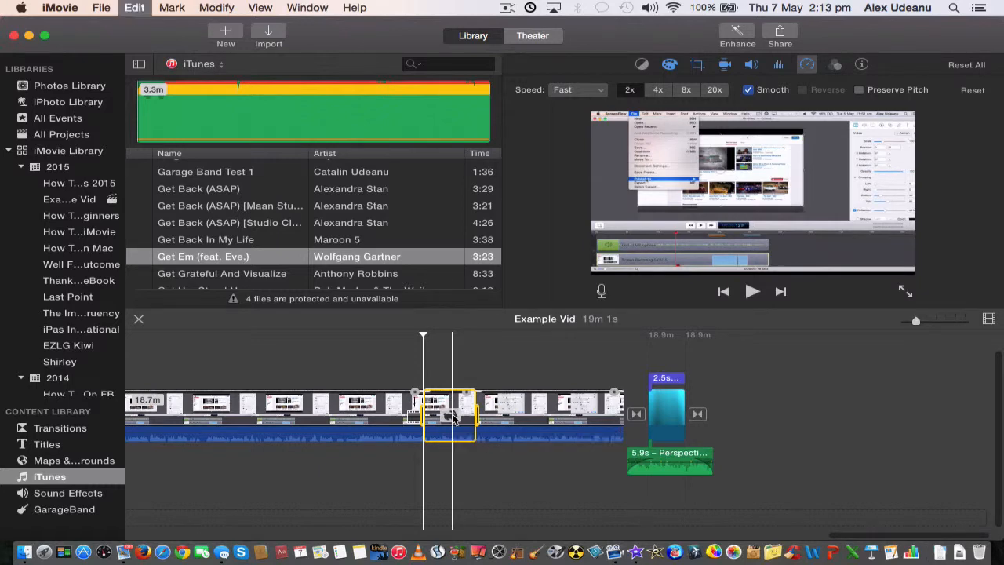
key(cmd+z)
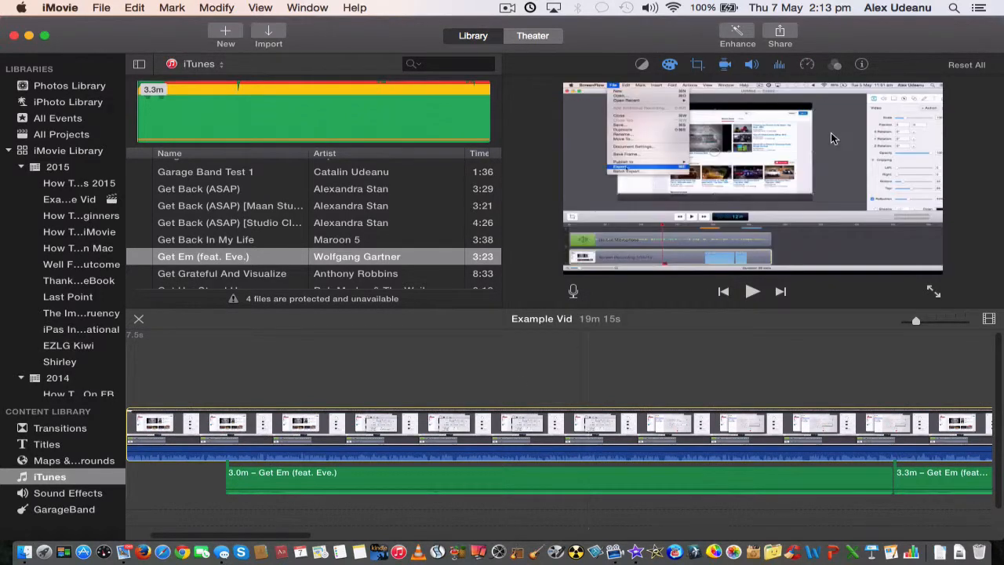
Apply the Old World video effect to the main clip, preview other effects such as X-Ray, and return the effect to None.
click(835, 65)
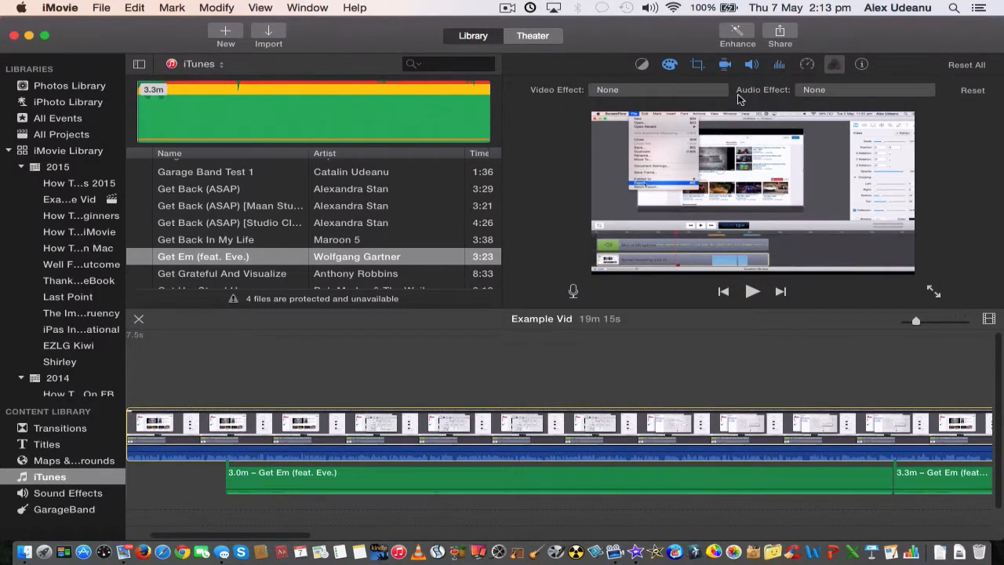
click(714, 90)
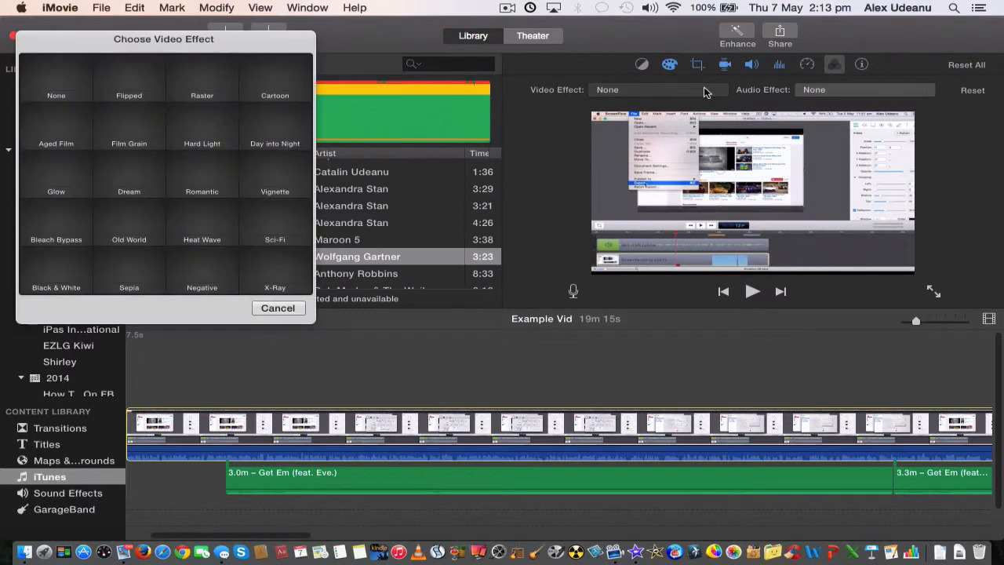
click(129, 222)
click(661, 90)
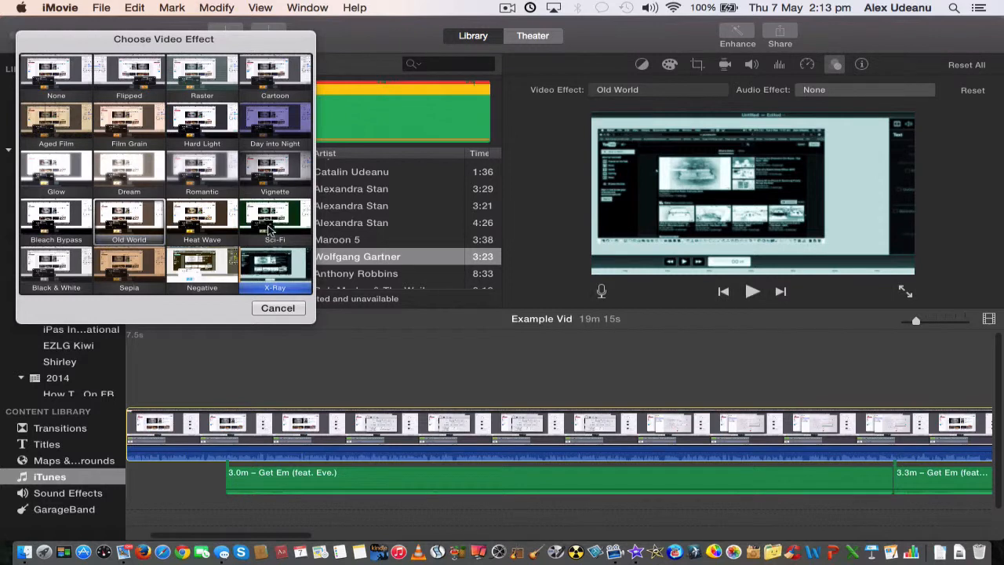
click(284, 312)
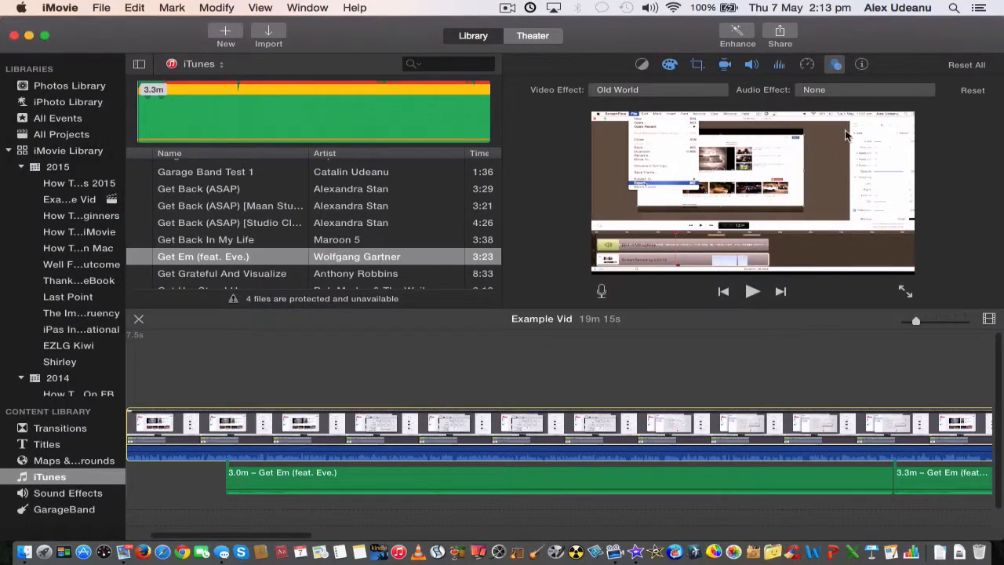
click(713, 92)
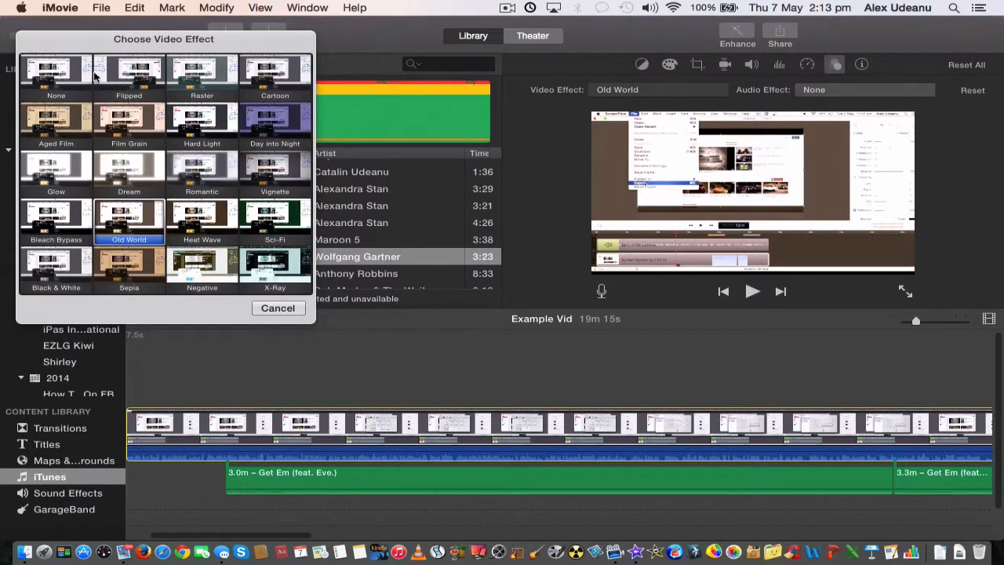
click(66, 69)
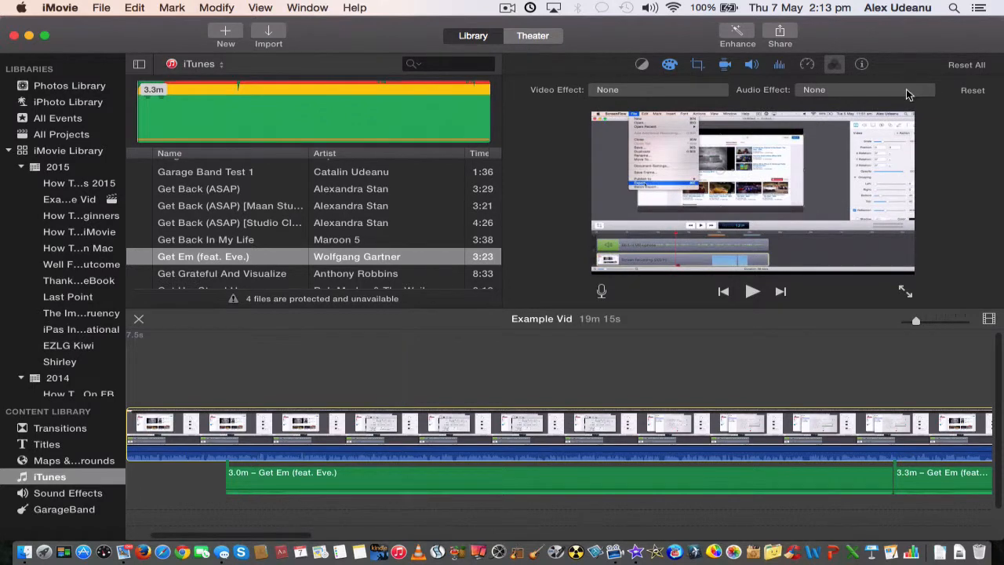
Review the available audio effects for the main clip and close the chooser without picking one.
click(907, 94)
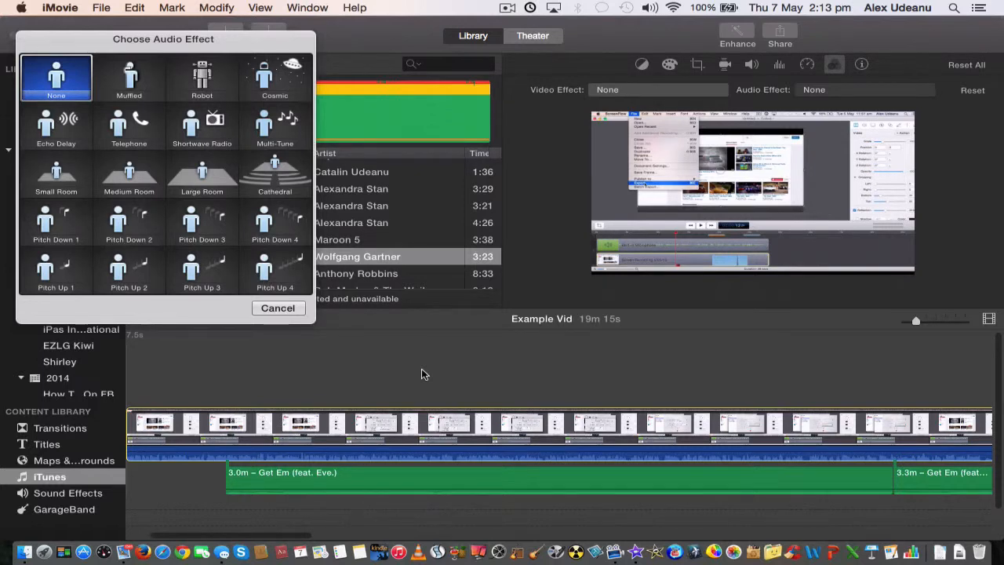
click(291, 309)
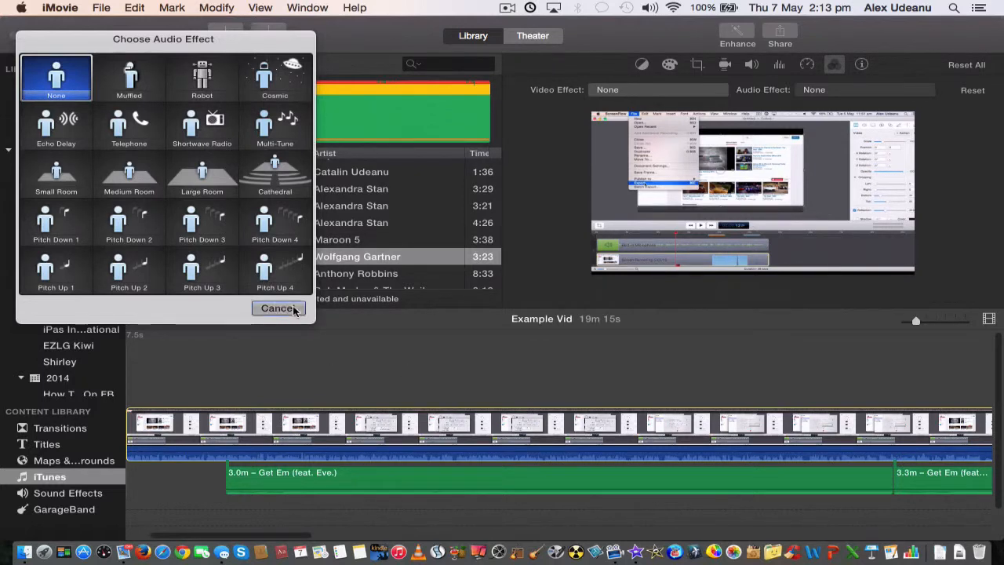
Review the commands available for the main clip near the movie's start, then play from where the Get Em background music begins.
scroll(449, 379, left, 3)
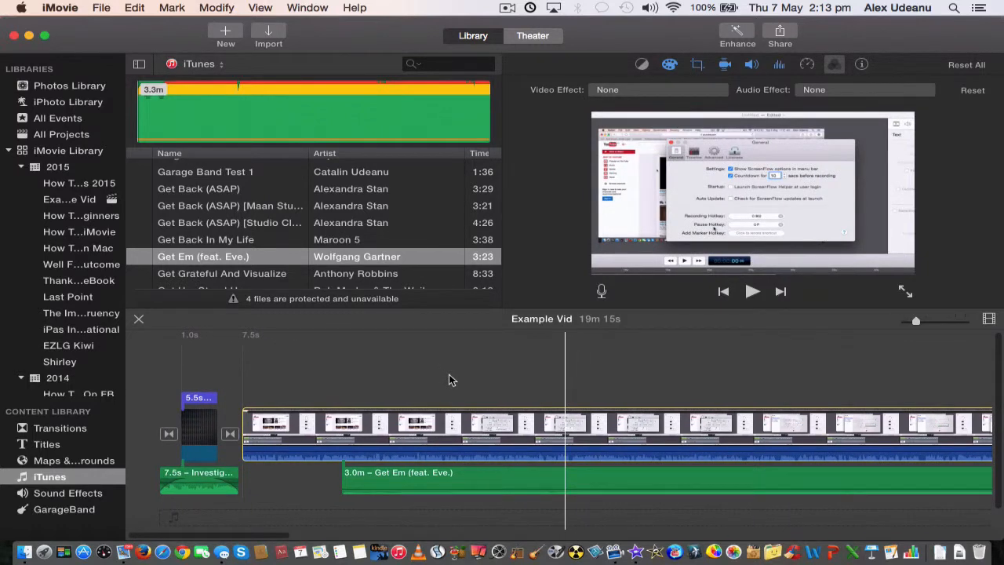
click(416, 424)
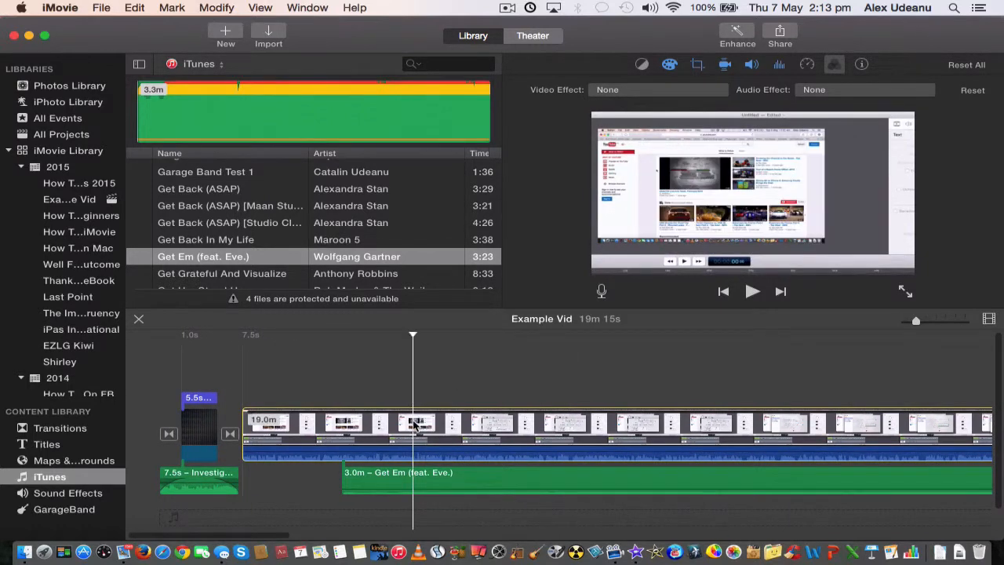
right_click(413, 422)
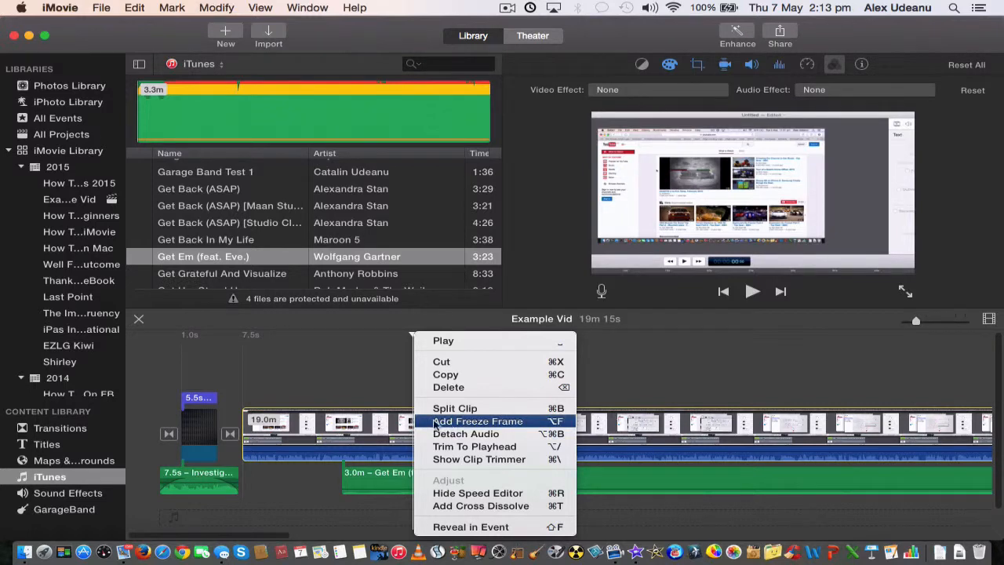
click(373, 379)
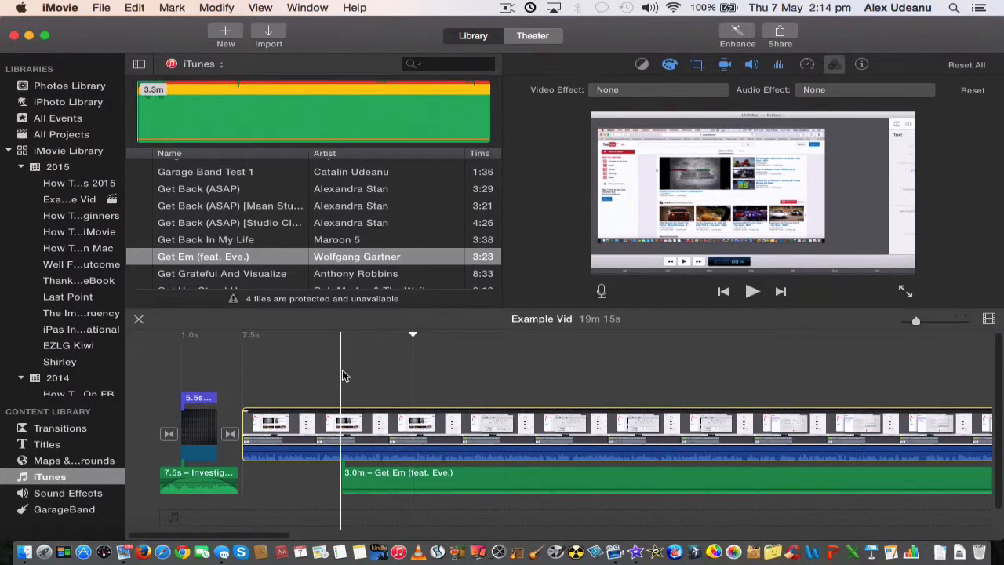
click(343, 376)
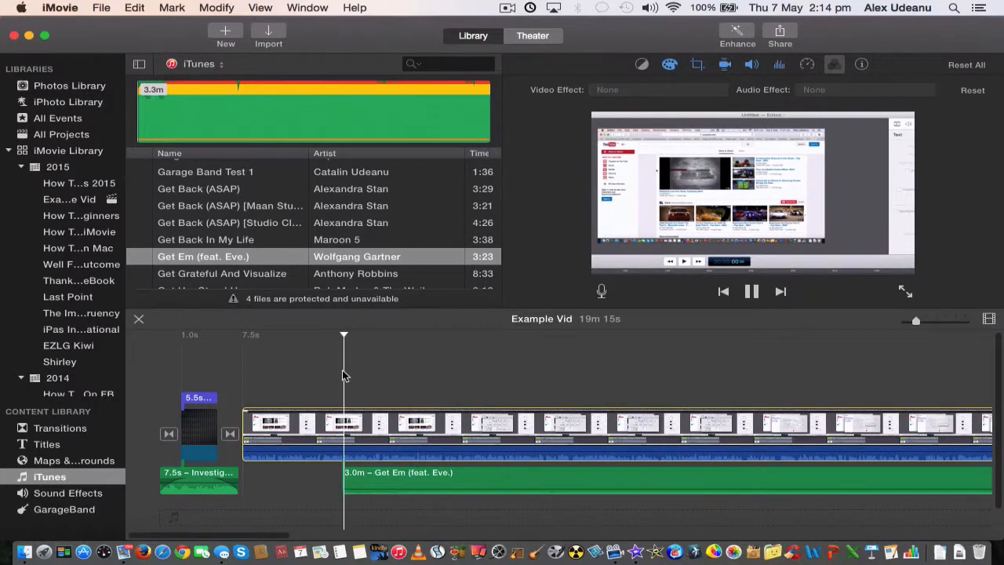
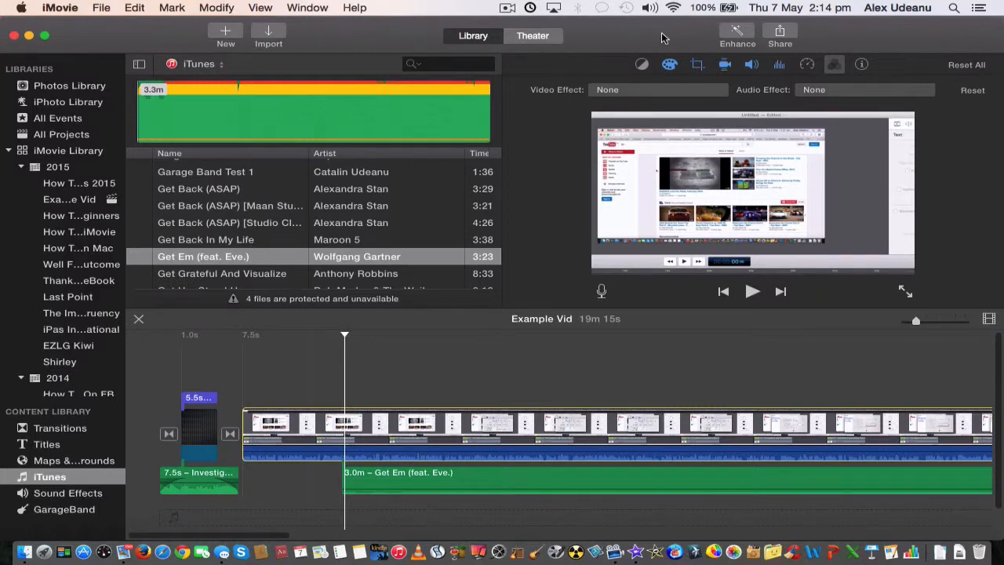
click(781, 33)
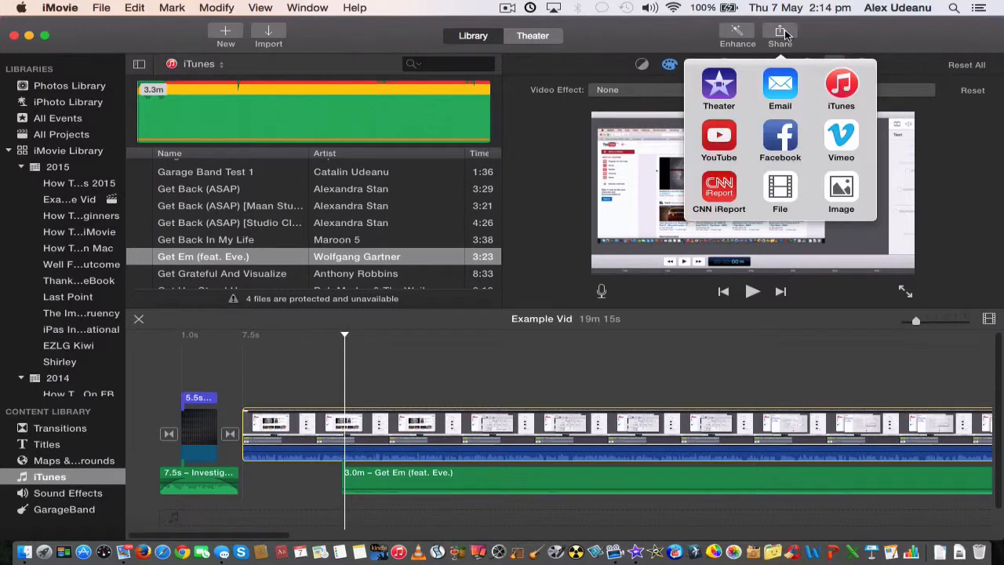
click(780, 192)
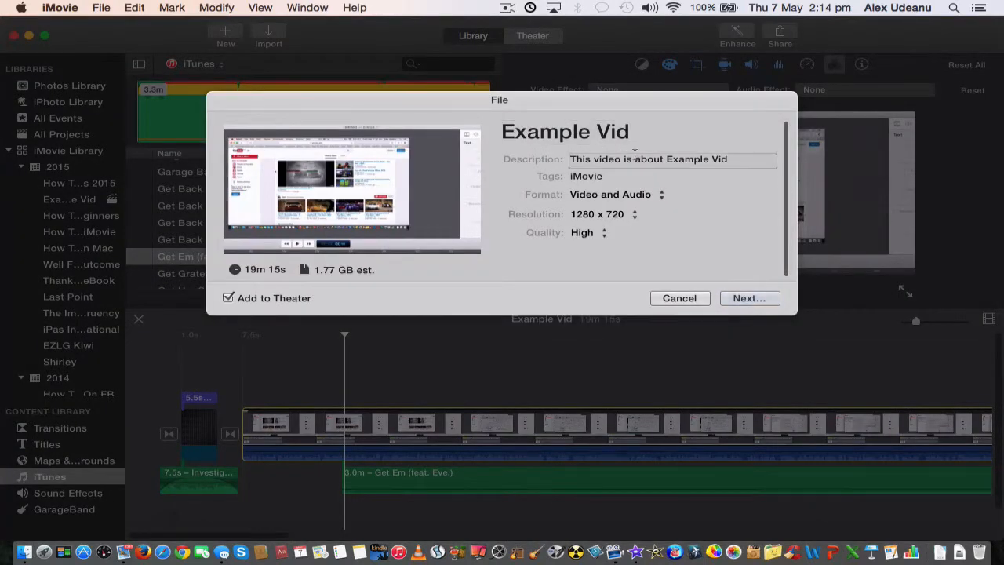
click(666, 160)
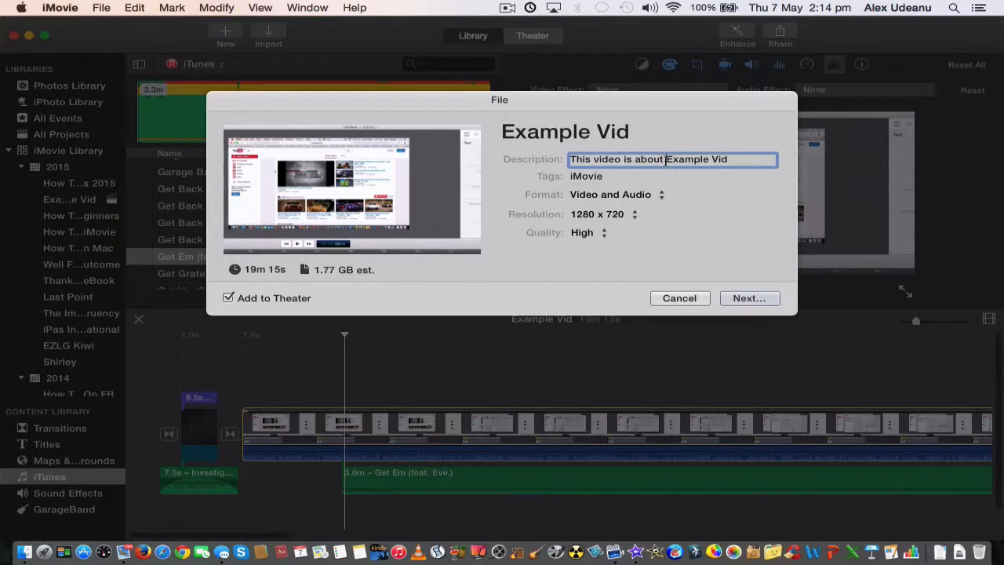
key(BackSpace)
key(BackSpace)
key(BackSpace)
key(BackSpace)
key(BackSpace)
key(BackSpace)
key(BackSpace)
key(BackSpace)
key(BackSpace)
key(BackSpace)
key(BackSpace)
key(BackSpace)
key(BackSpace)
key(BackSpace)
key(BackSpace)
key(BackSpace)
key(BackSpace)
key(BackSpace)
key(BackSpace)
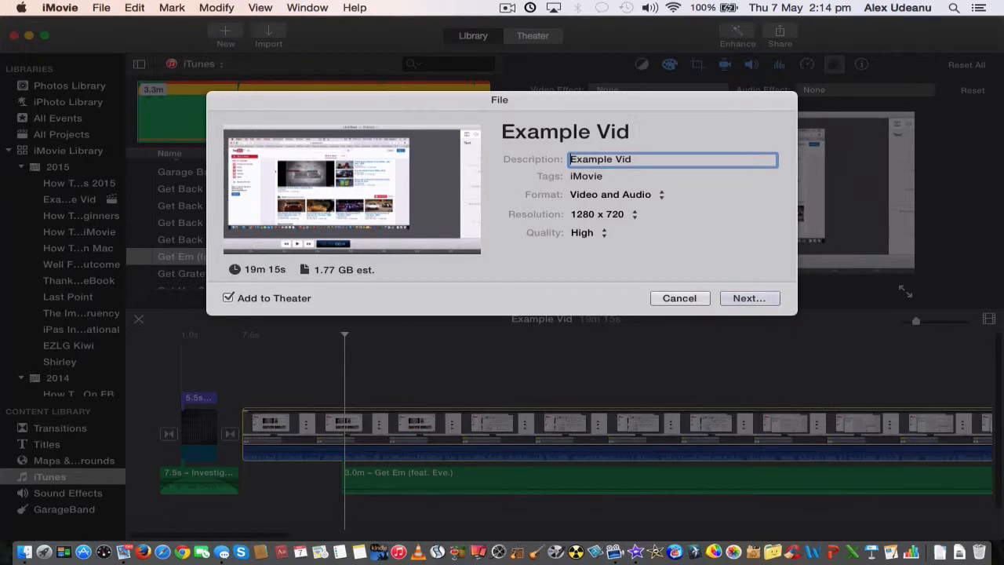
click(619, 179)
key(BackSpace)
key(BackSpace)
key(BackSpace)
key(BackSpace)
key(BackSpace)
key(BackSpace)
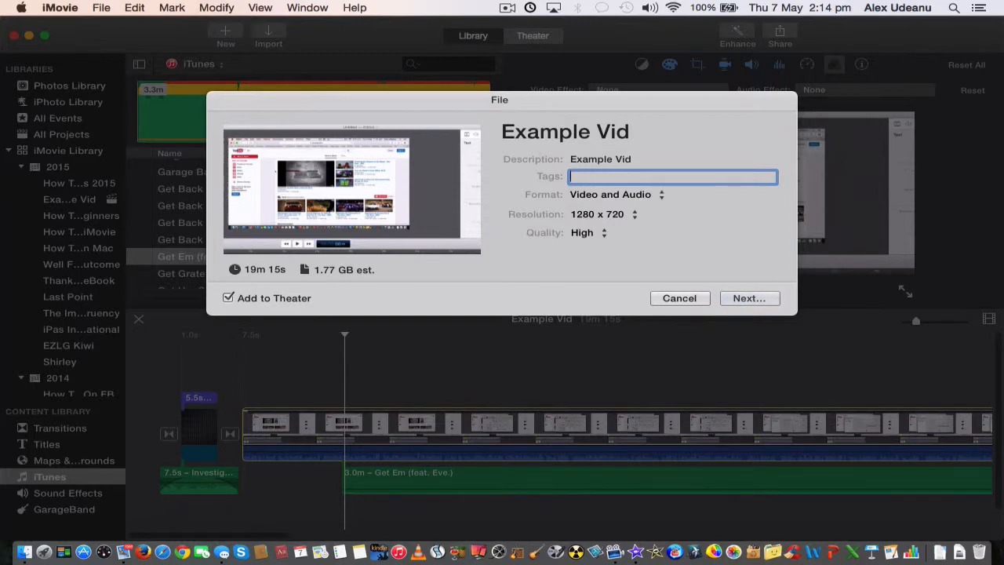
click(661, 196)
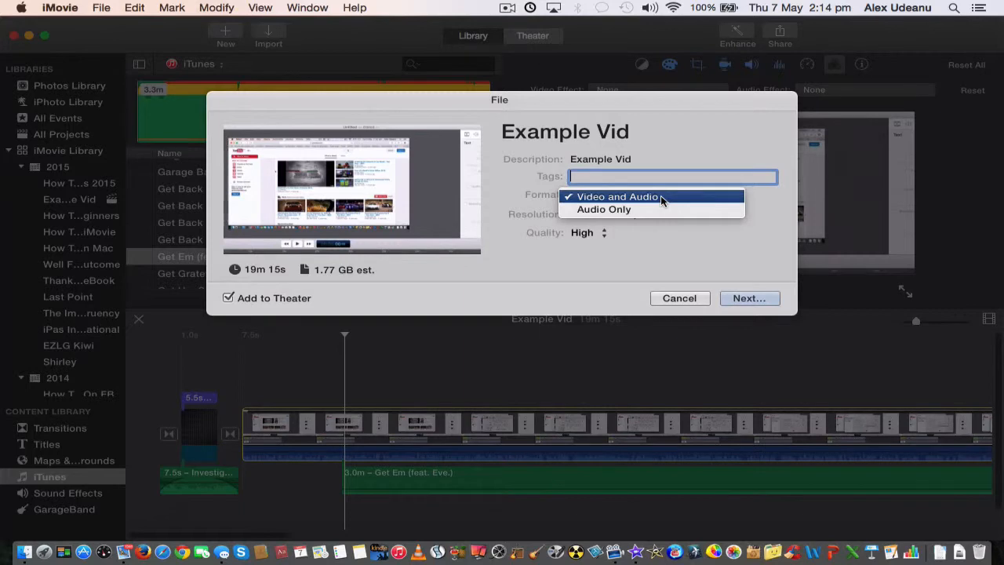
click(660, 196)
click(633, 216)
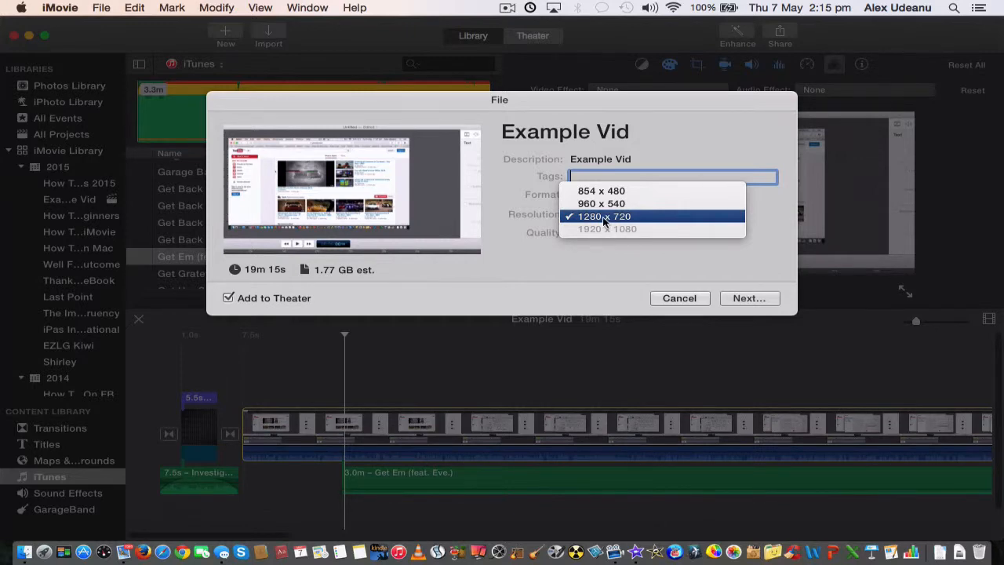
click(603, 217)
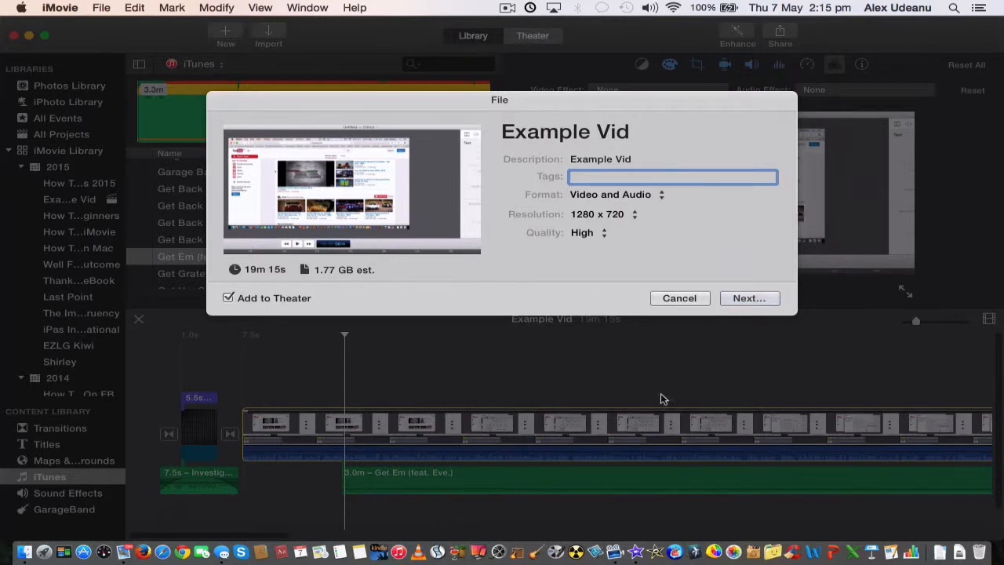
click(680, 298)
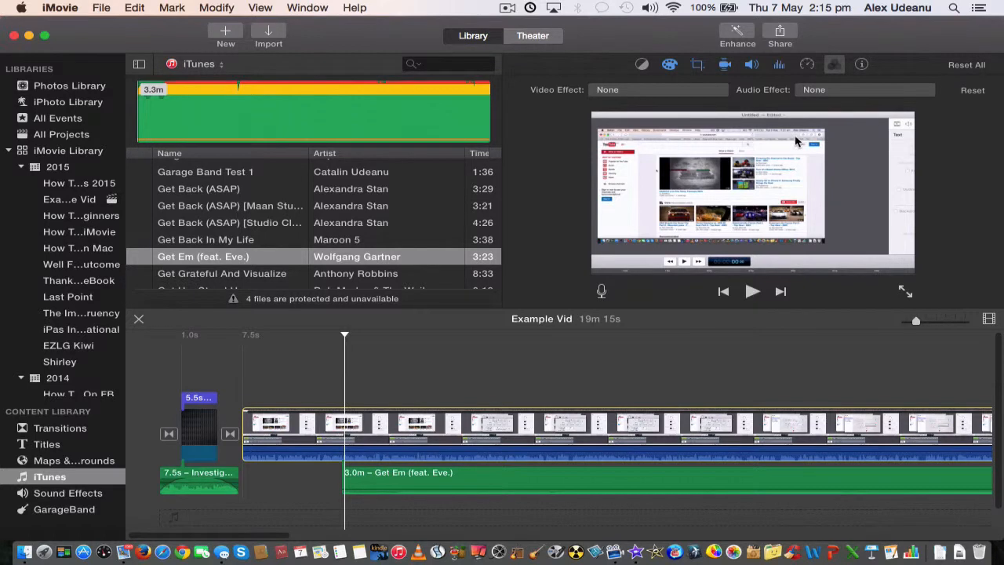
Start sharing the movie as a file and shorten its description to Example Vid.
click(781, 33)
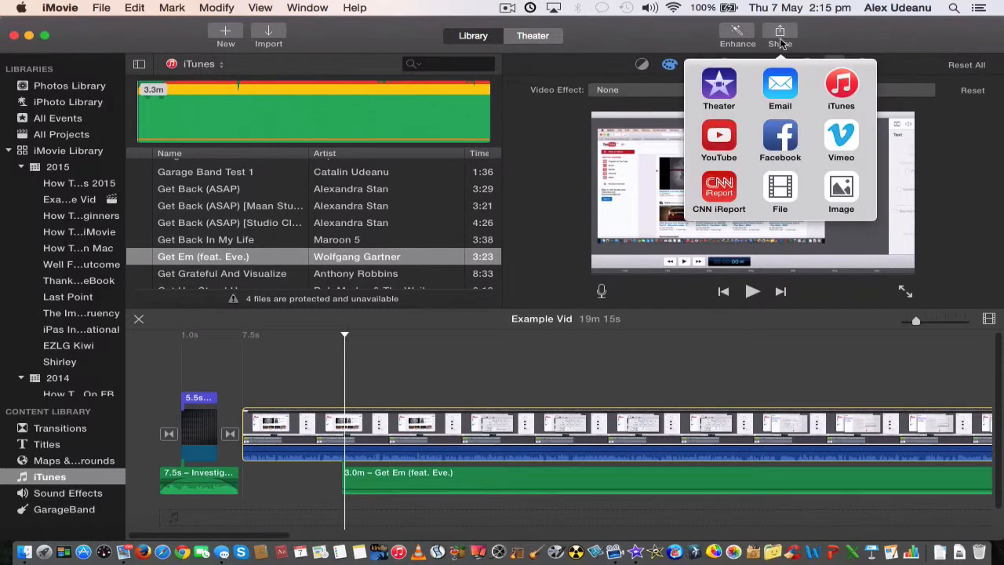
click(781, 187)
click(660, 159)
key(BackSpace)
key(BackSpace)
key(BackSpace)
key(BackSpace)
key(BackSpace)
key(BackSpace)
key(BackSpace)
key(BackSpace)
key(BackSpace)
key(BackSpace)
key(BackSpace)
key(BackSpace)
key(BackSpace)
key(BackSpace)
key(BackSpace)
key(BackSpace)
key(BackSpace)
key(BackSpace)
key(BackSpace)
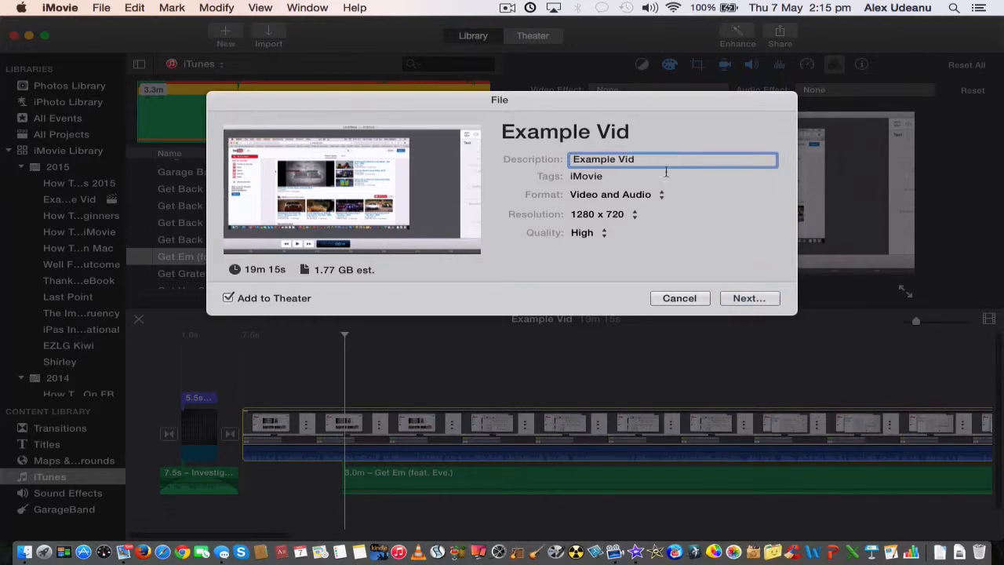
Clear the iMovie tag from the file export settings.
key(Tab)
key(BackSpace)
key(BackSpace)
key(BackSpace)
key(BackSpace)
key(BackSpace)
key(BackSpace)
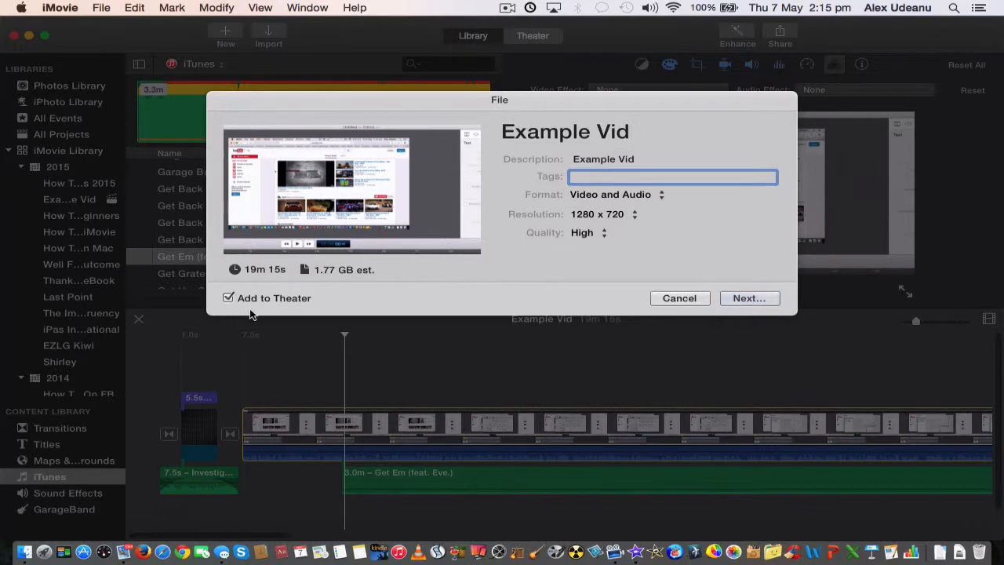
Save the export as Example Vid on the Desktop with Add to Theater enabled, adding the movie to Theater on this computer only.
click(228, 299)
click(227, 298)
click(746, 300)
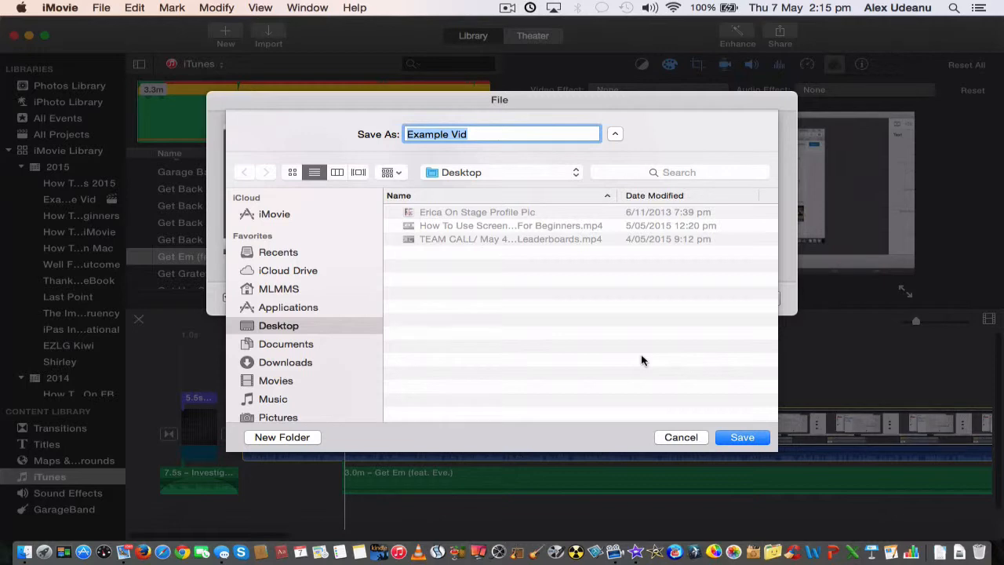
click(742, 438)
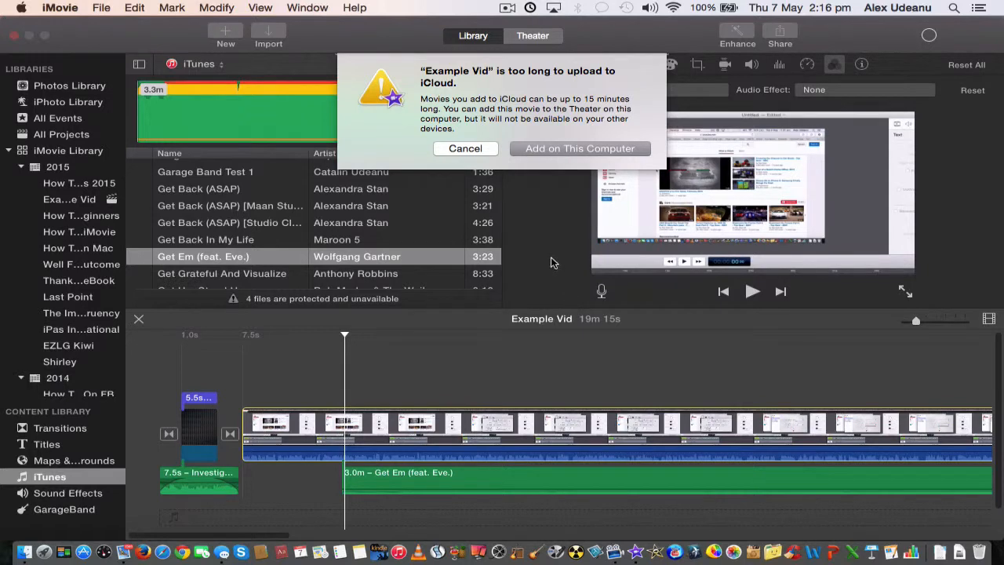
click(532, 148)
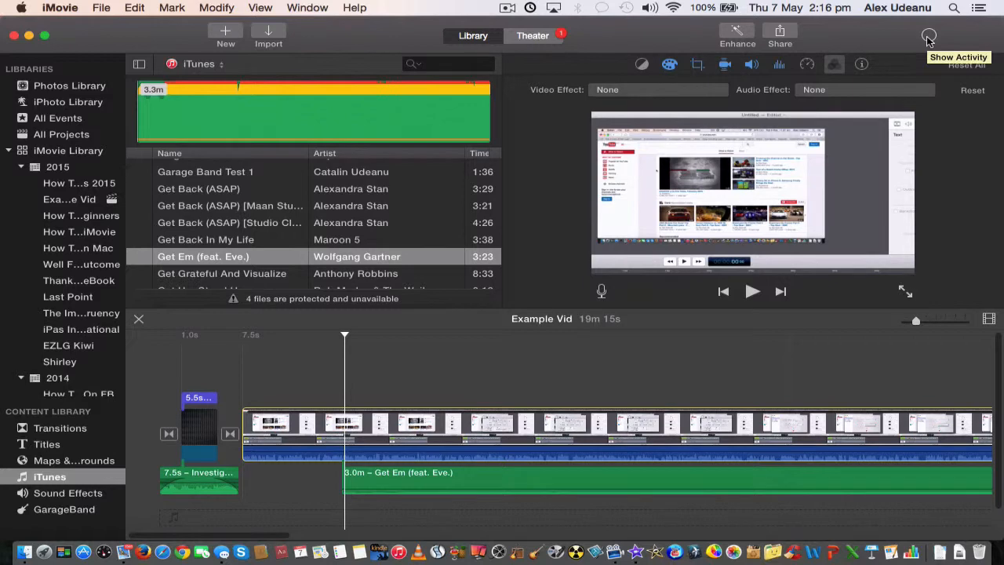
Check the progress of the Example Vid export and look at its file on the desktop before returning to the project.
click(928, 38)
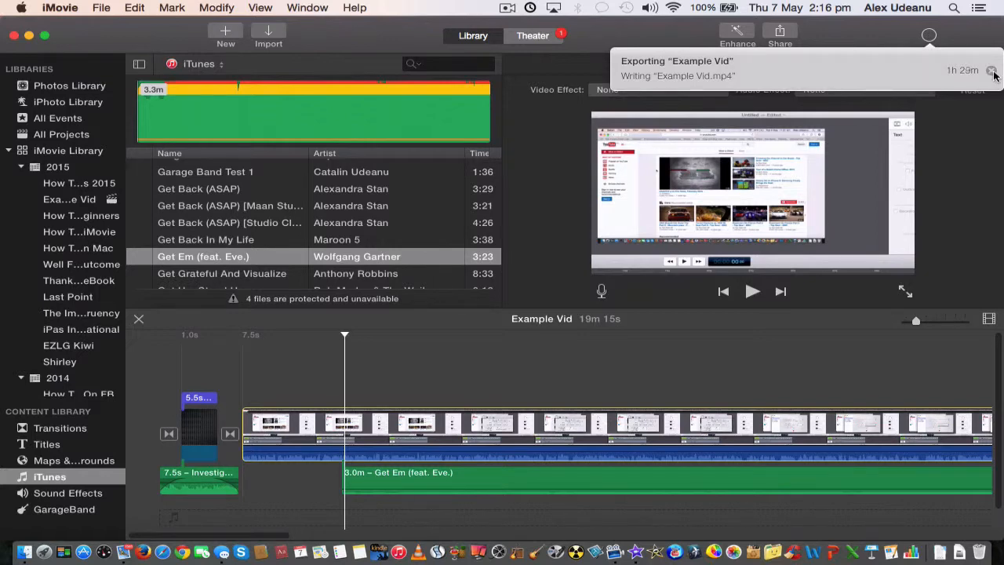
click(892, 37)
click(929, 36)
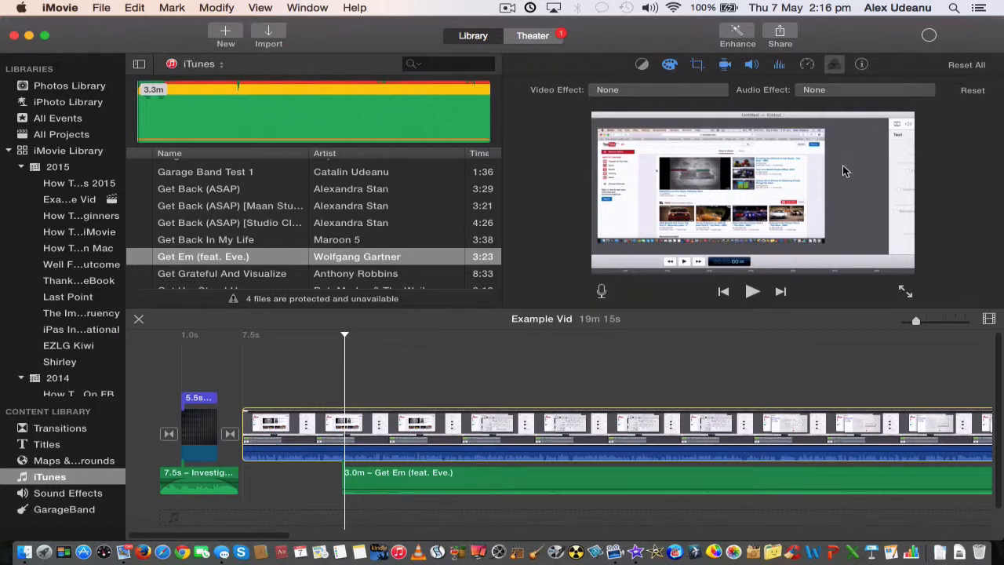
key(F11)
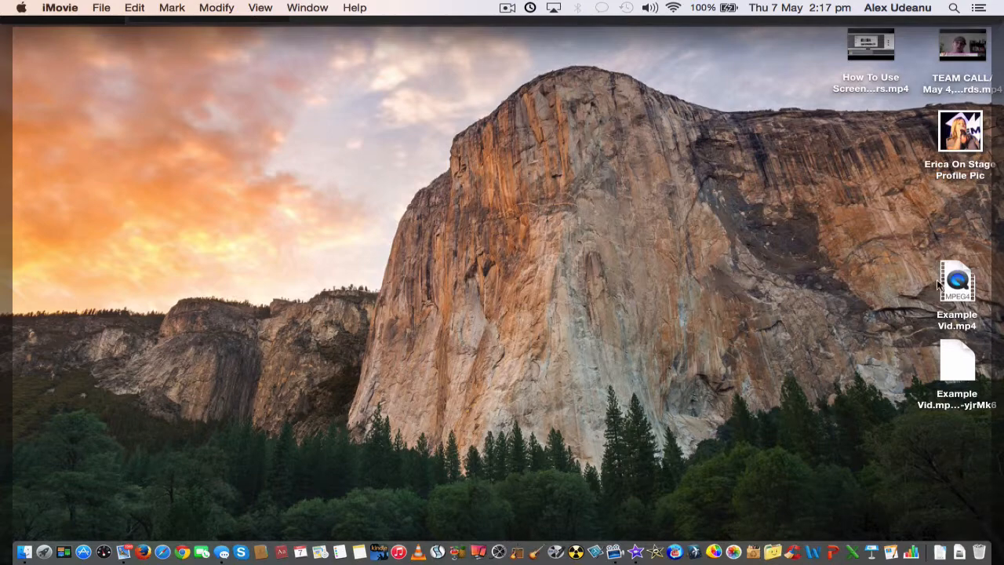
key(F11)
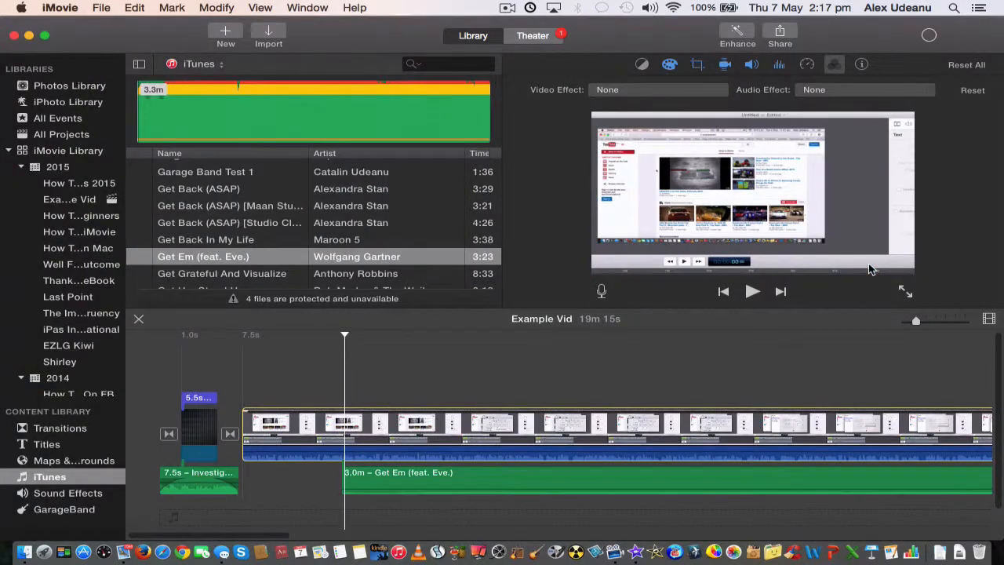